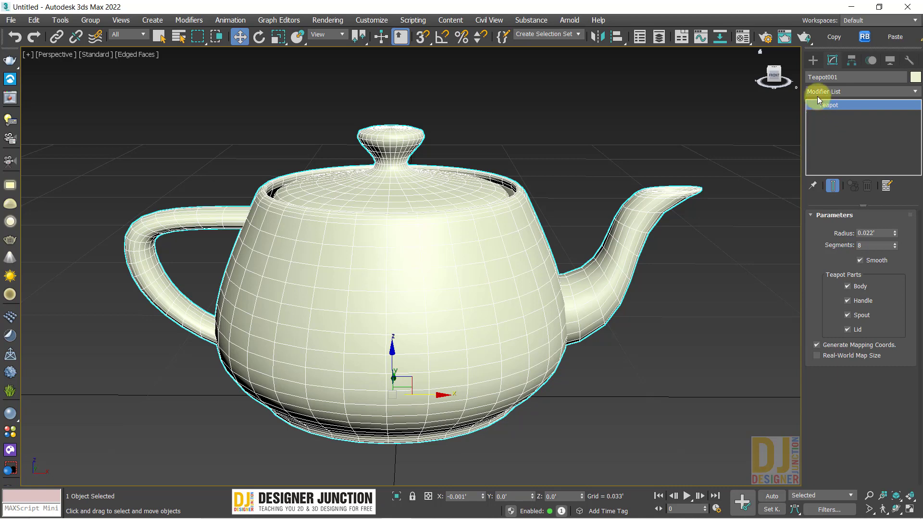
Add a Slice modifier to the teapot from the modifier list.
left_click(816, 93)
scroll(824, 247, "down", 15)
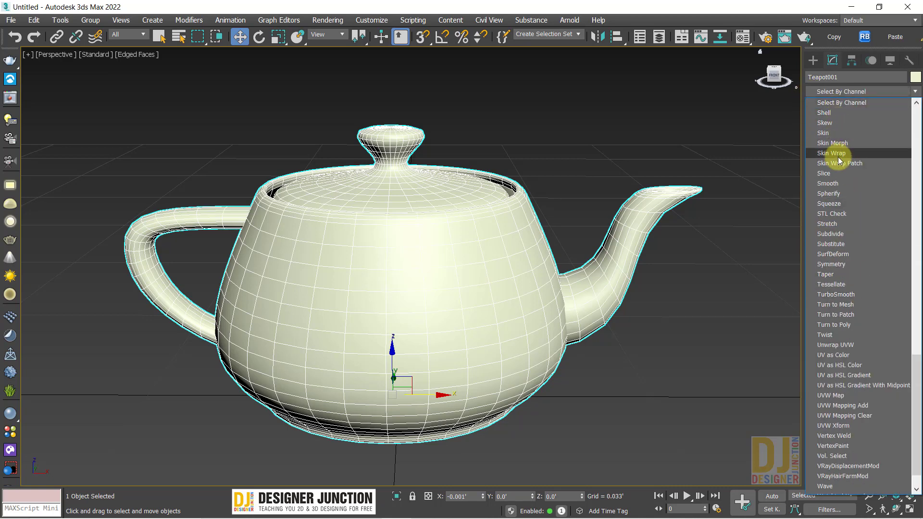
scroll(833, 247, "up", 2)
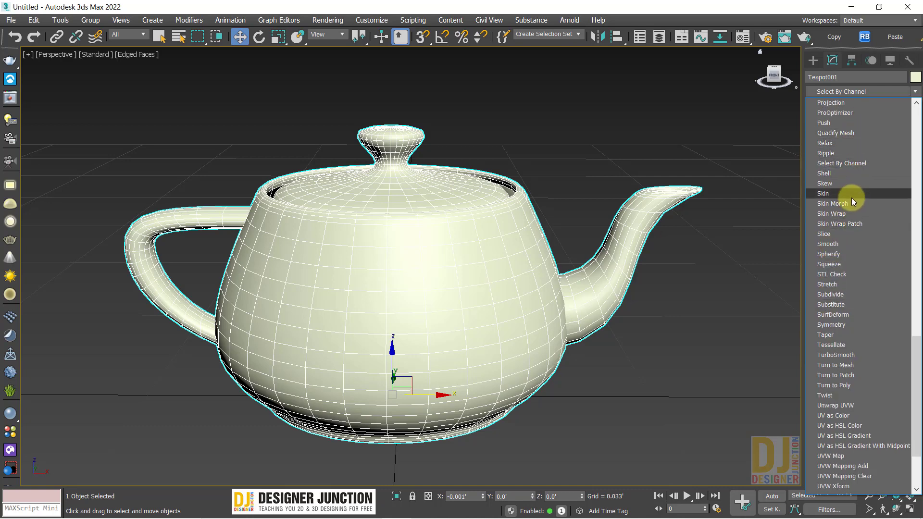
scroll(852, 206, "down", 1)
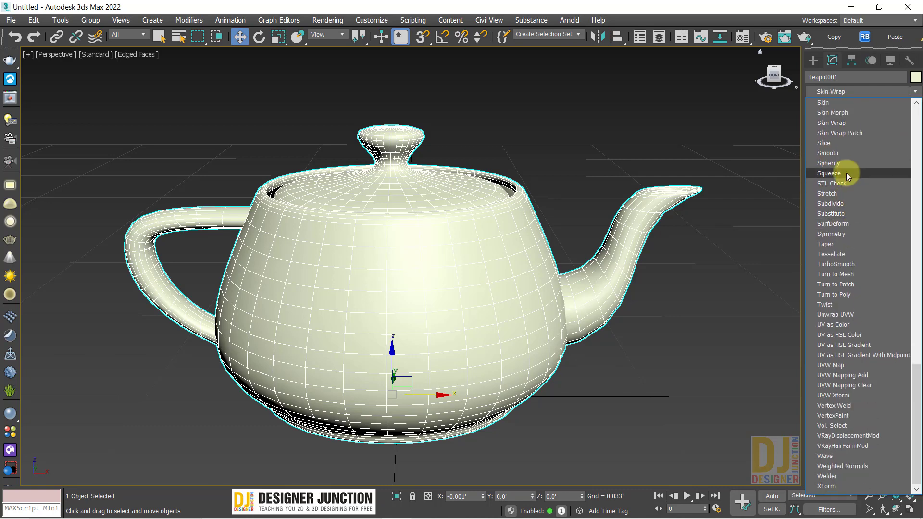
scroll(846, 172, "up", 2)
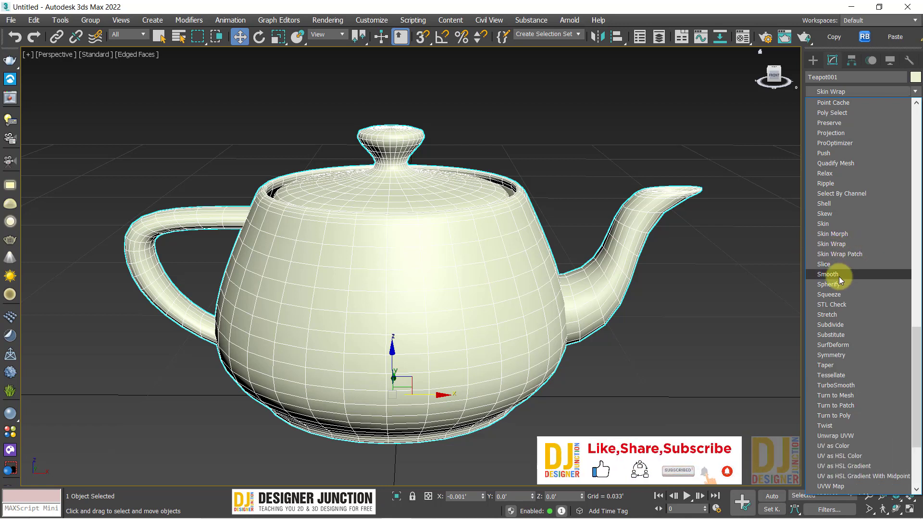
left_click(834, 265)
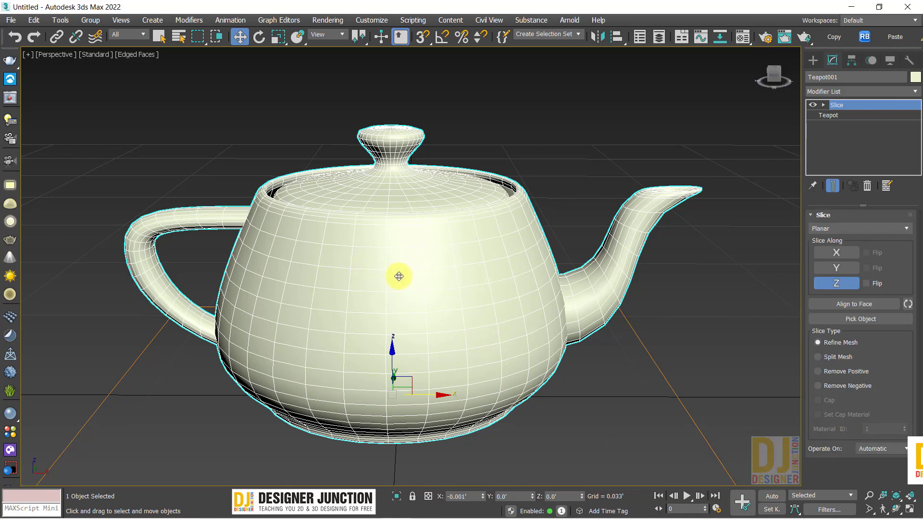
middle_click_drag(398, 274, 502, 260, "alt")
Compare the Radial and Planar slice modes on the teapot, leaving the modifier on Radial.
left_click(863, 227)
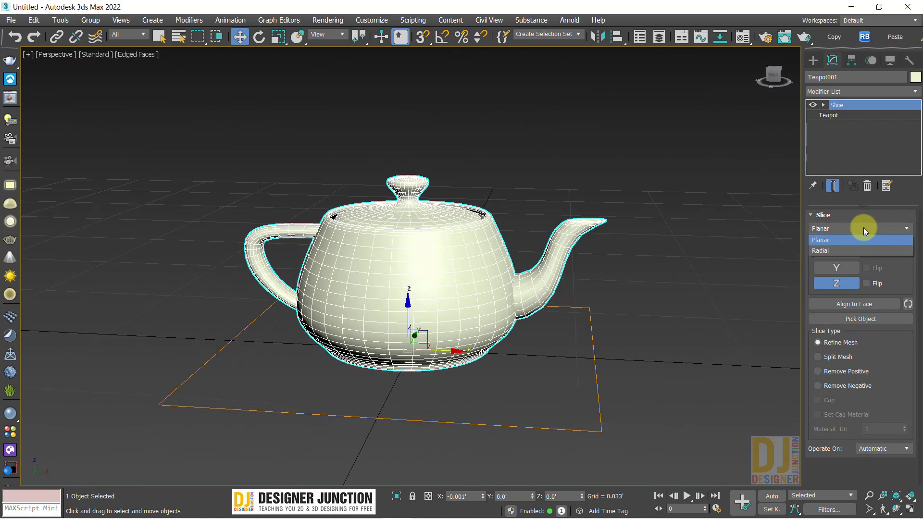
left_click(852, 251)
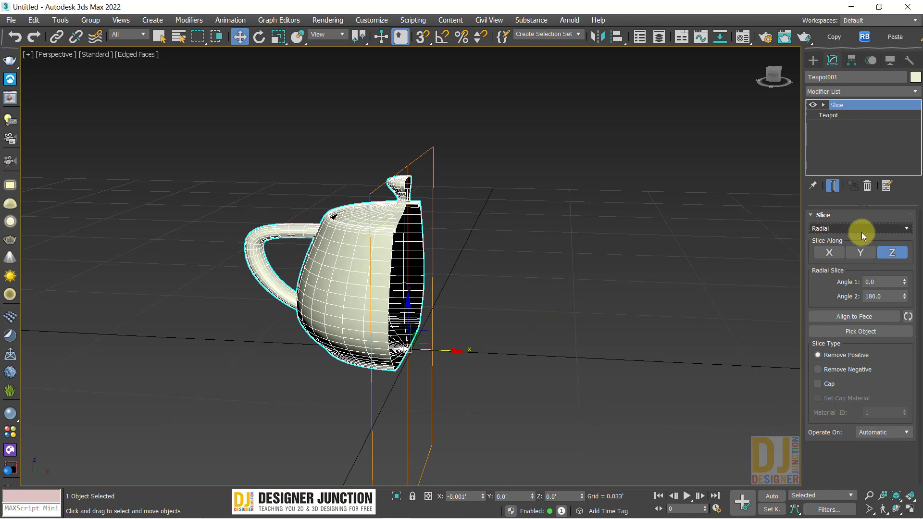
left_click(860, 229)
left_click(845, 240)
middle_click_drag(514, 303, 413, 267, "alt")
left_click(861, 227)
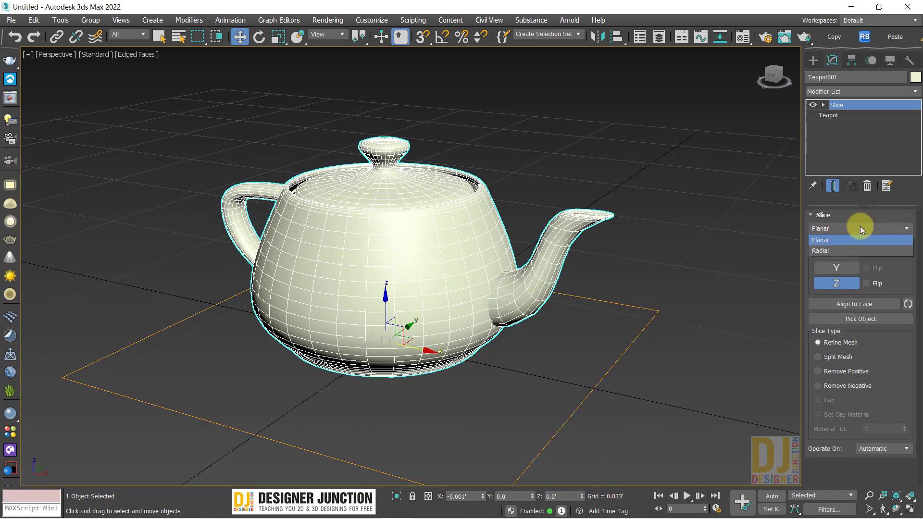
left_click(860, 227)
left_click(857, 229)
left_click(851, 250)
middle_click_drag(563, 338, 539, 312, "alt")
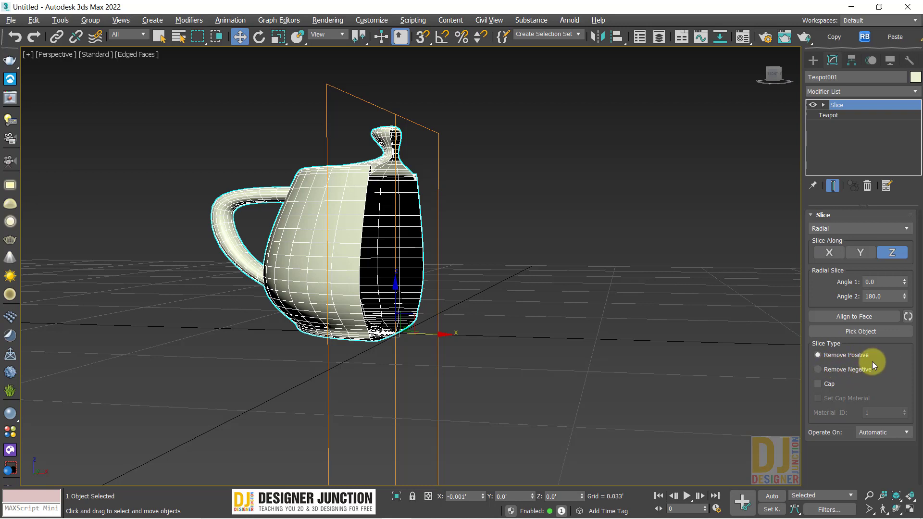
Alternate the radial slice between Remove Negative and Remove Positive, ending on Remove Positive.
left_click(818, 370)
left_click(833, 356)
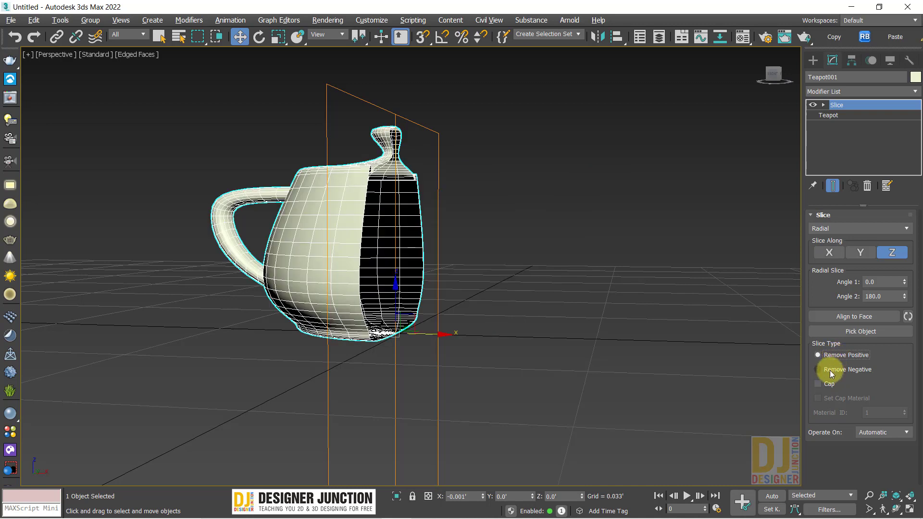
left_click(829, 371)
left_click(832, 356)
left_click(828, 370)
left_click(830, 357)
Try the Cap option on the radial cut and leave it disabled.
left_click(826, 384)
left_click(826, 385)
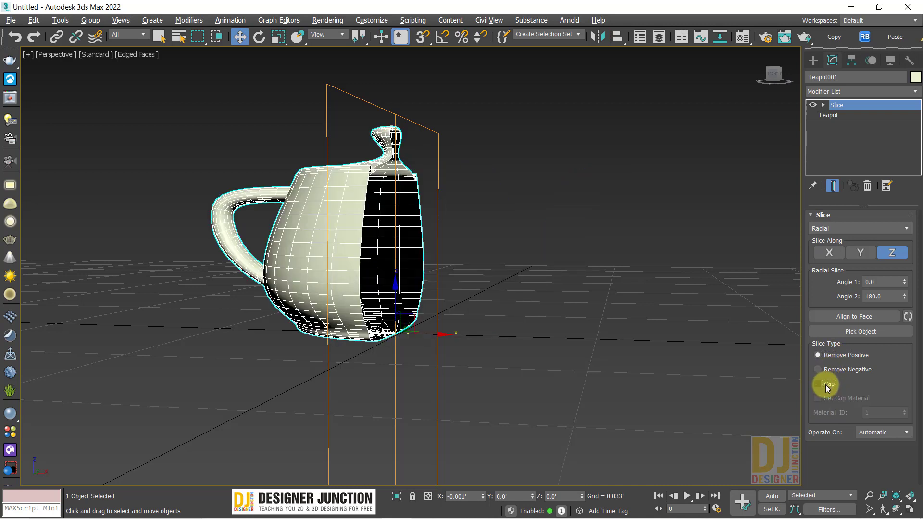
left_click(826, 384)
left_click(826, 384)
middle_click_drag(587, 294, 514, 325, "alt")
left_click(831, 384)
left_click(832, 385)
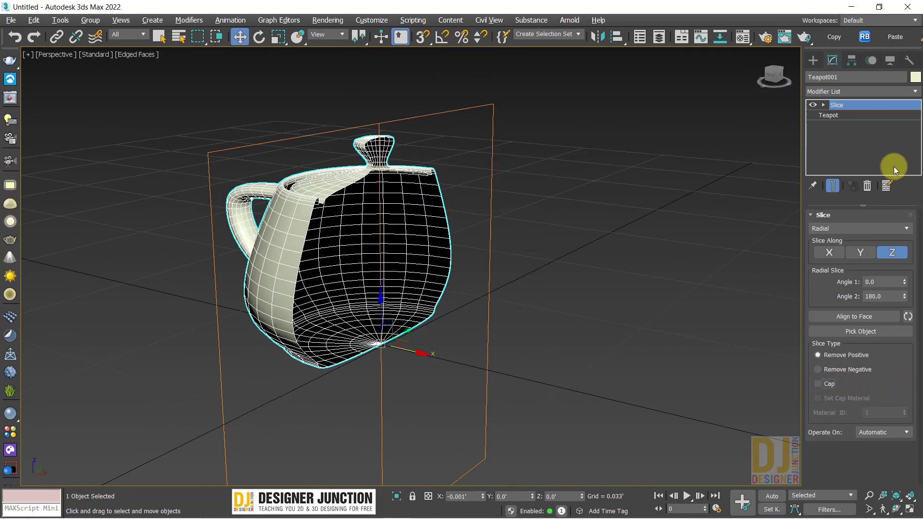
Switch the slice to Planar mode and try Remove Positive and Remove Negative.
left_click(858, 229)
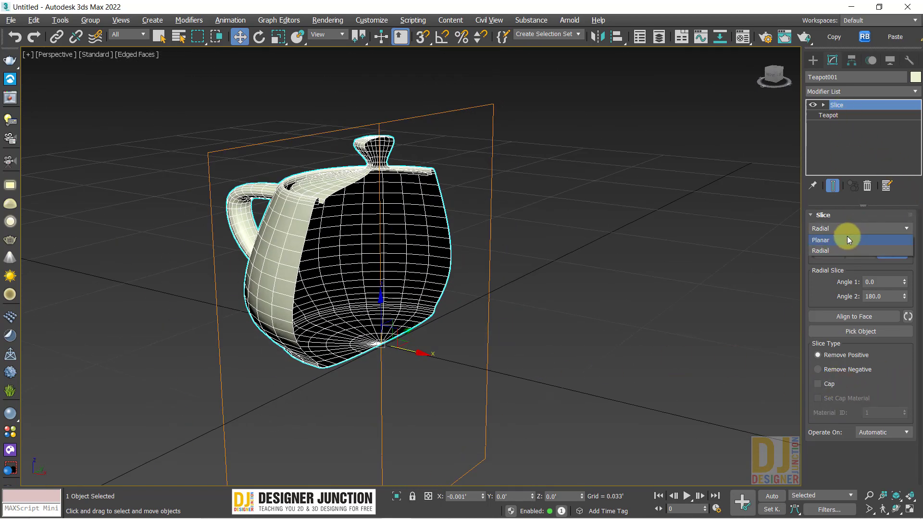
left_click(846, 239)
middle_click_drag(603, 356, 569, 282, "alt")
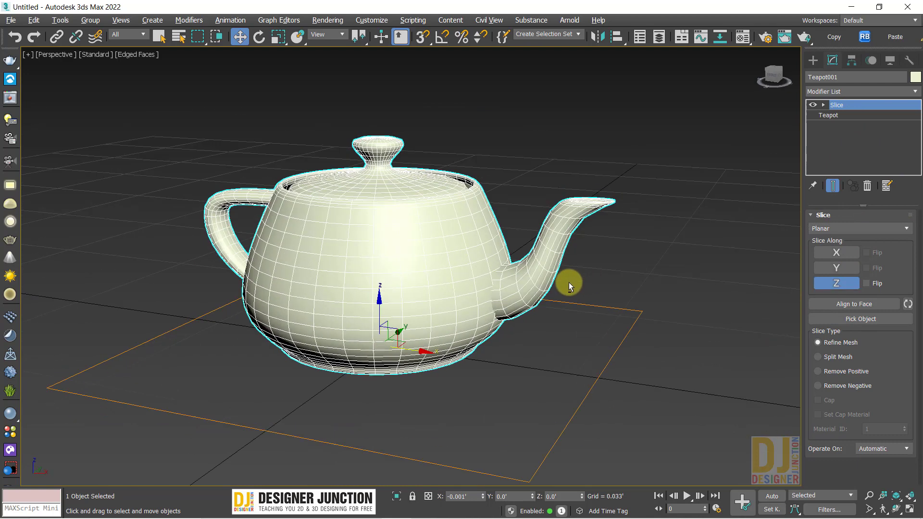
left_click(846, 374)
left_click(844, 385)
left_click(845, 374)
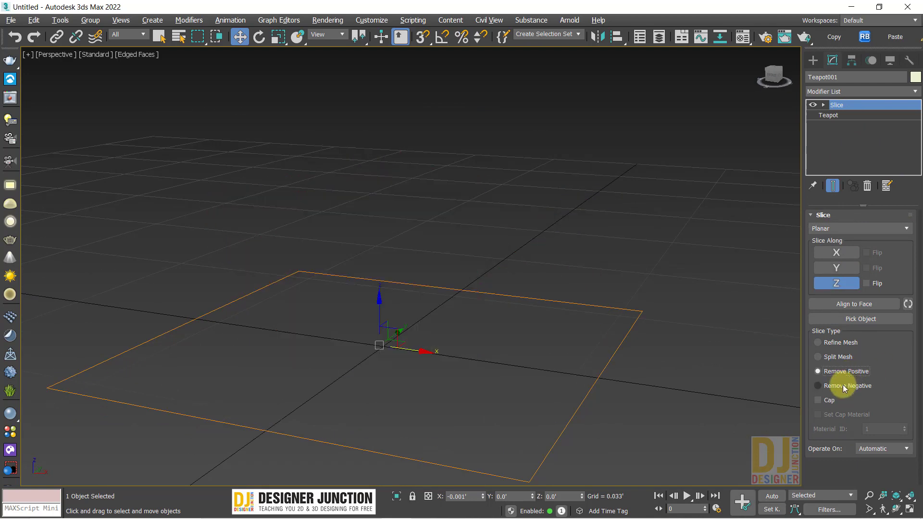
left_click(843, 384)
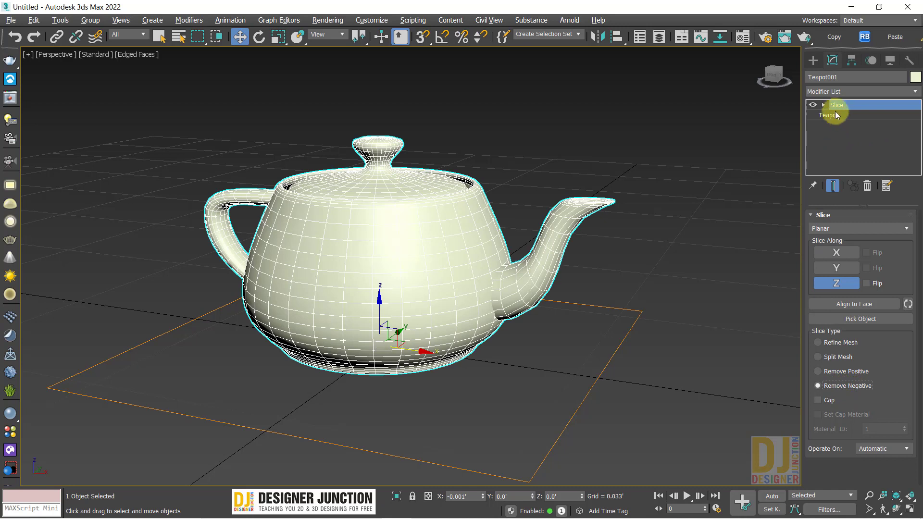
Set the Slice modifier to Radial mode and slice along the Y axis.
left_click(861, 228)
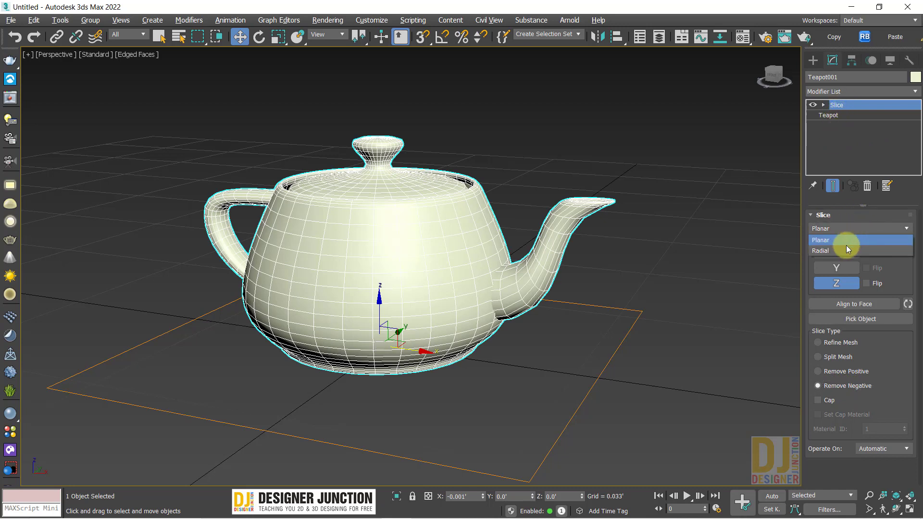
left_click(846, 246)
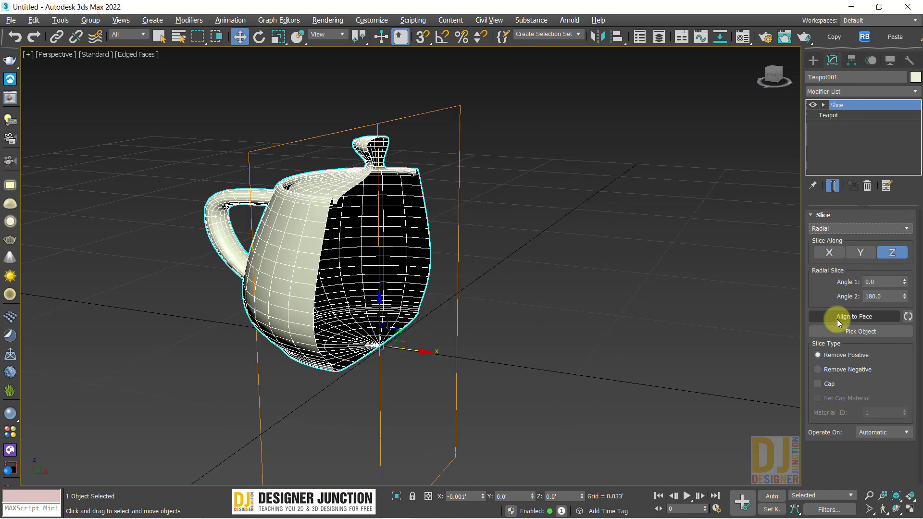
left_click(860, 253)
left_click(829, 254)
left_click(863, 252)
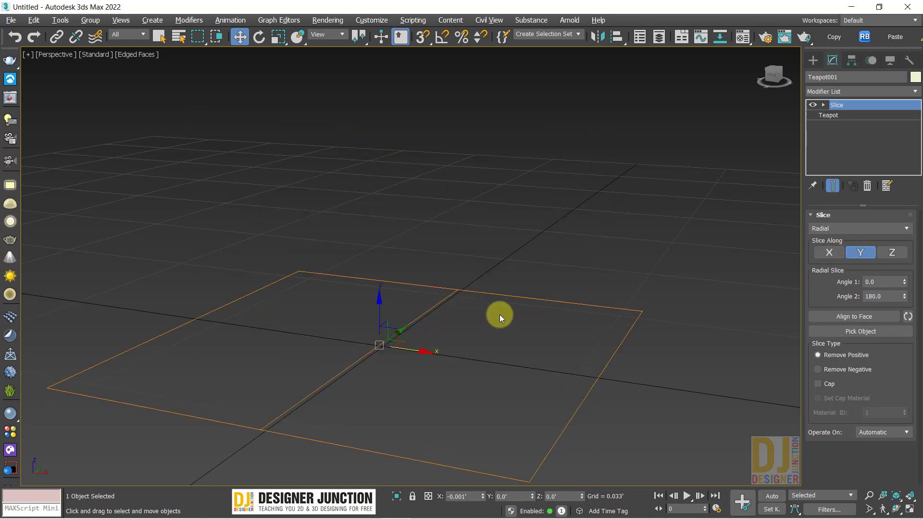
Raise the Slice Plane sub-object along Z to about 0.019' so it cuts through the teapot body.
left_click(824, 104)
left_click(846, 115)
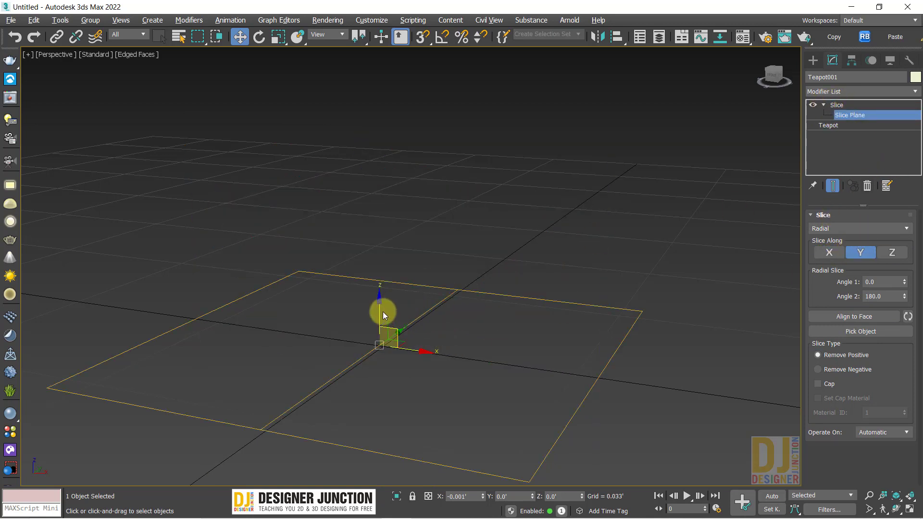
left_click_drag(380, 306, 392, 200)
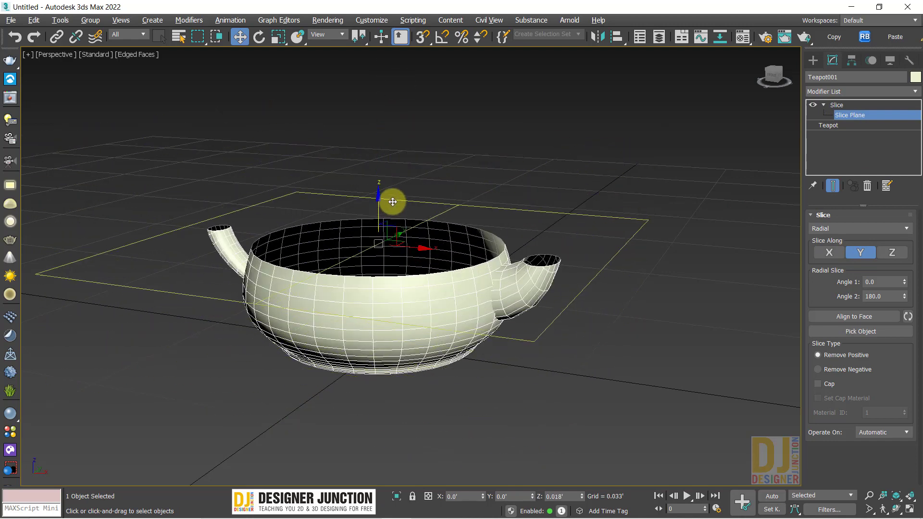
Try slicing along the Z and X axes, returning to Y each time.
left_click(894, 255)
left_click(858, 253)
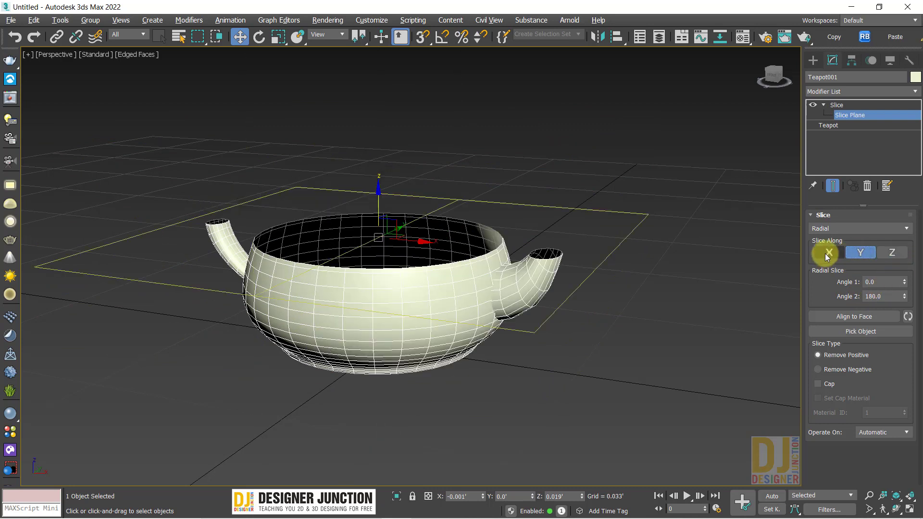
left_click(828, 254)
left_click(857, 253)
Compare Remove Negative with Remove Positive on the raised slice plane, ending on Remove Positive.
left_click(831, 370)
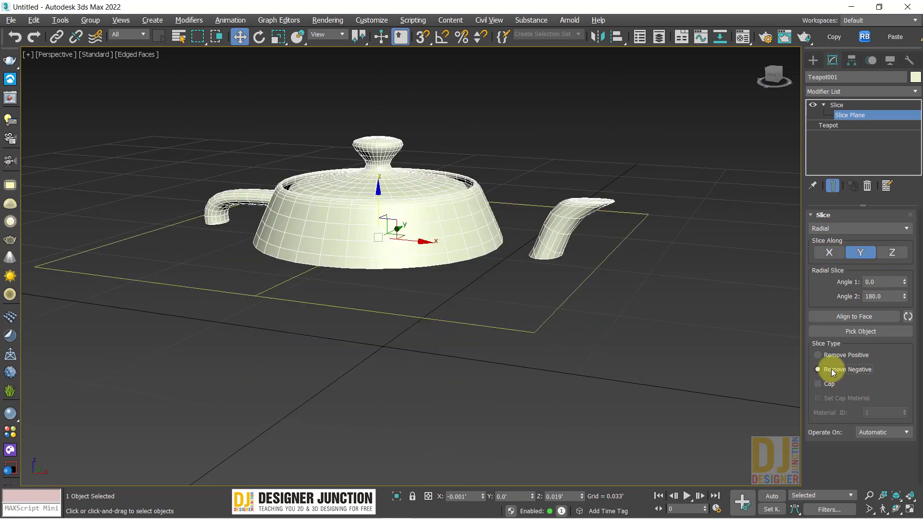
left_click(817, 355)
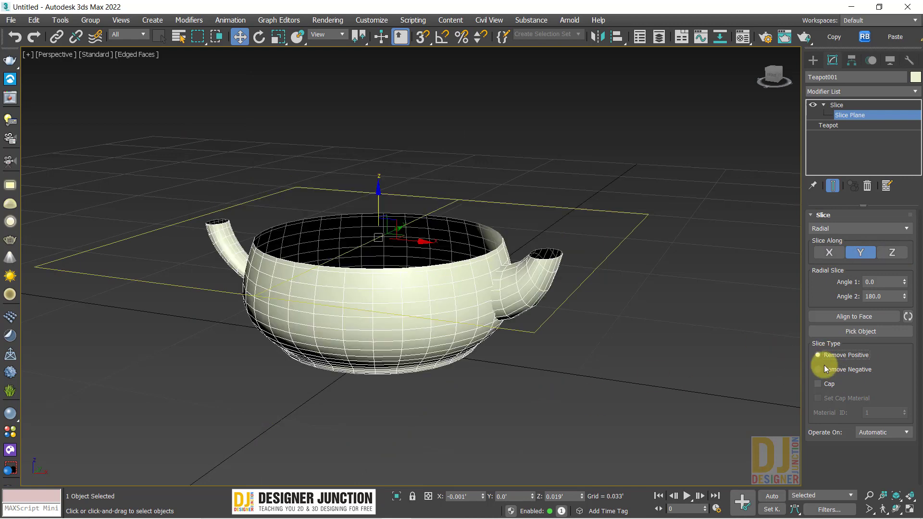
left_click(823, 369)
middle_click_drag(697, 332, 596, 362, "alt")
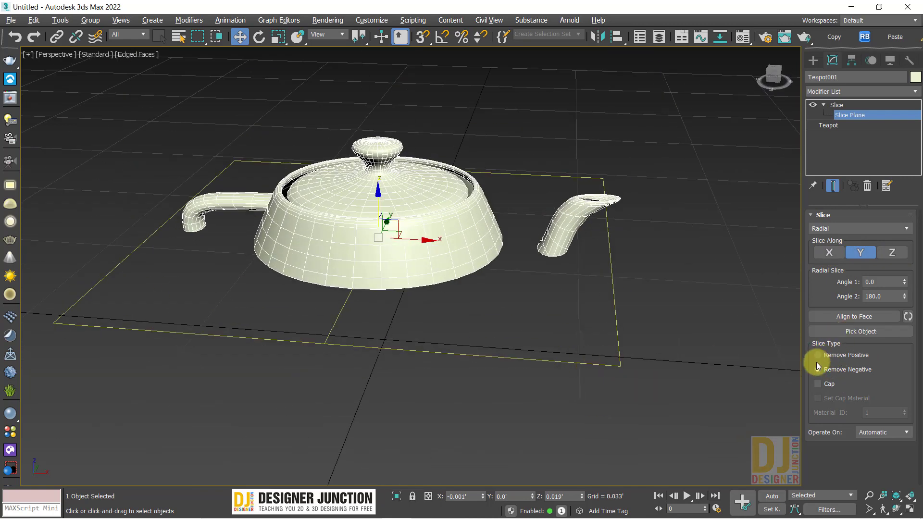
left_click(818, 355)
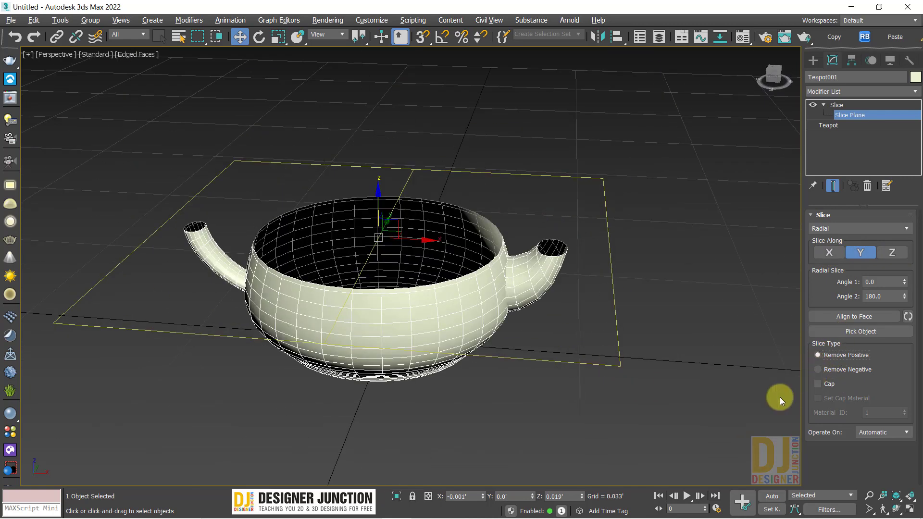
Enable Cap to close the cut openings of the teapot's body, handle and spout.
left_click(829, 385)
left_click(829, 385)
left_click(829, 385)
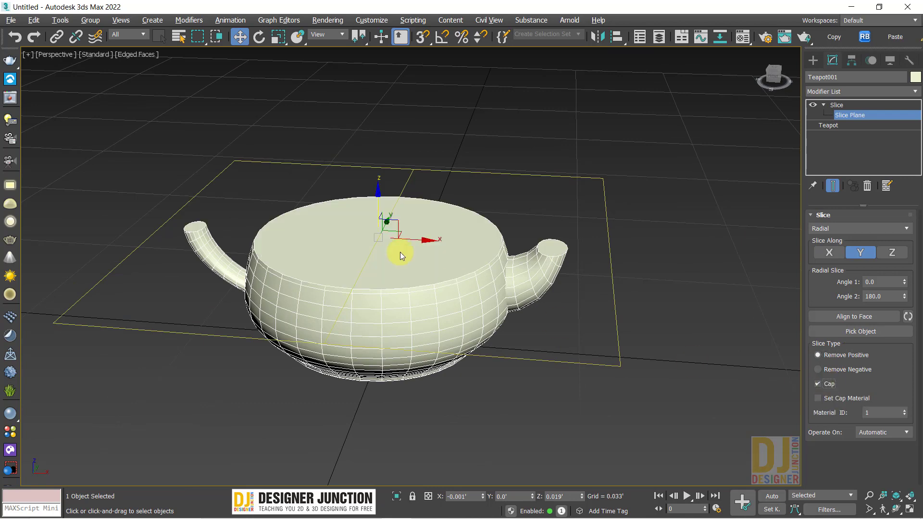
middle_click_drag(535, 268, 712, 361, "alt")
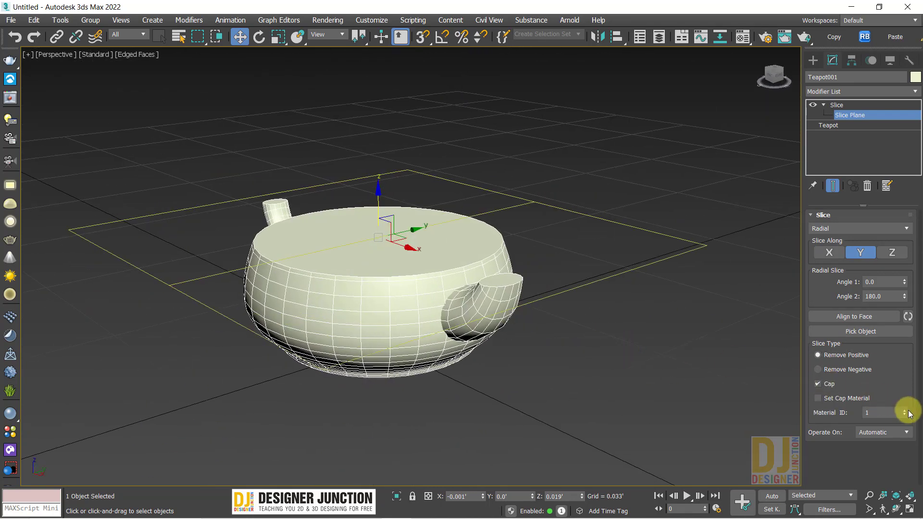
Try a cap Material ID of 38, then reset it to 1.
left_click_drag(906, 413, 911, 379)
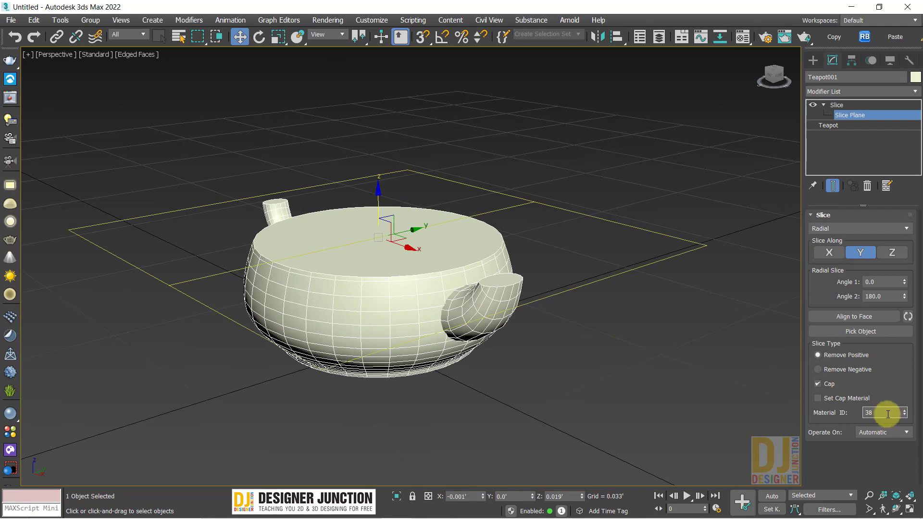
middle_click_drag(540, 320, 553, 294)
left_click_drag(884, 414, 859, 419)
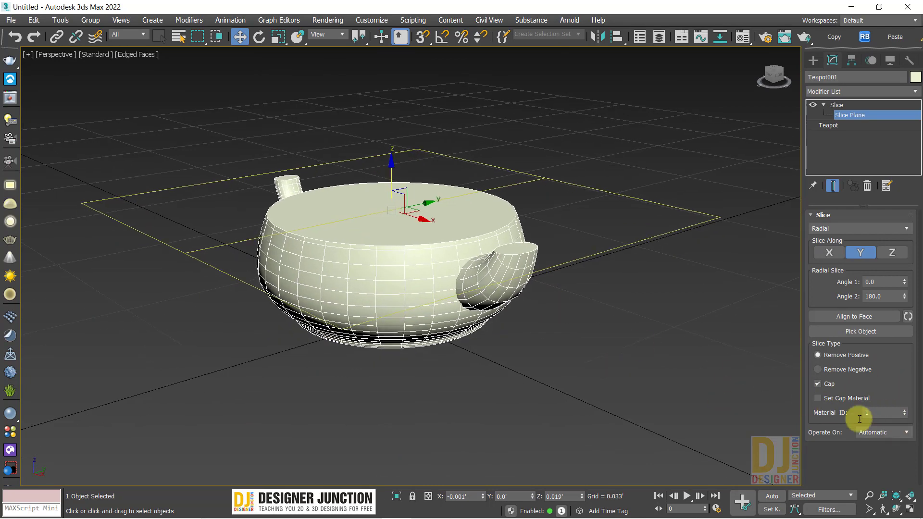
type("1")
key("Return")
Examine the capped cut surfaces of the teapot from several angles along with the Material ID setting.
middle_click_drag(537, 283, 594, 323, "alt")
middle_click_drag(440, 281, 416, 231, "alt")
scroll(417, 236, "up", 2)
scroll(419, 241, "down", 2)
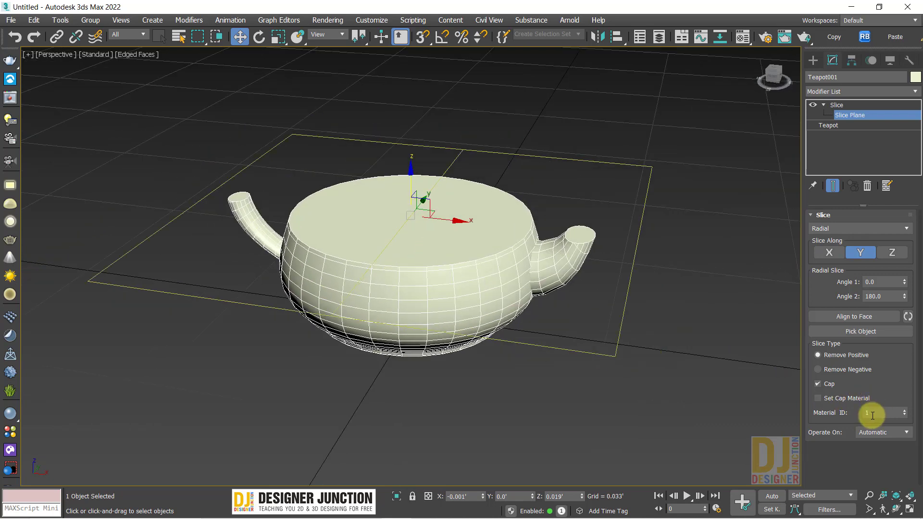
left_click(870, 412)
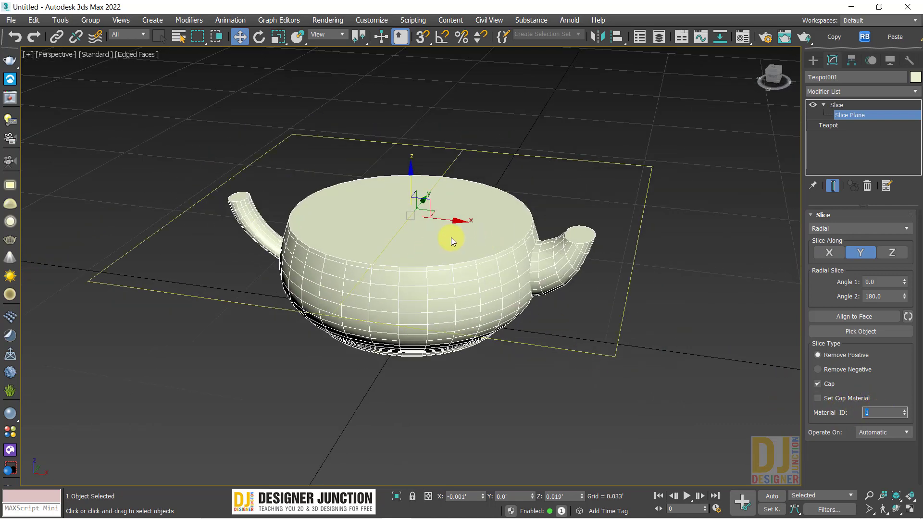
middle_click_drag(450, 237, 388, 224)
right_click(412, 233)
scroll(380, 219, "up", 2)
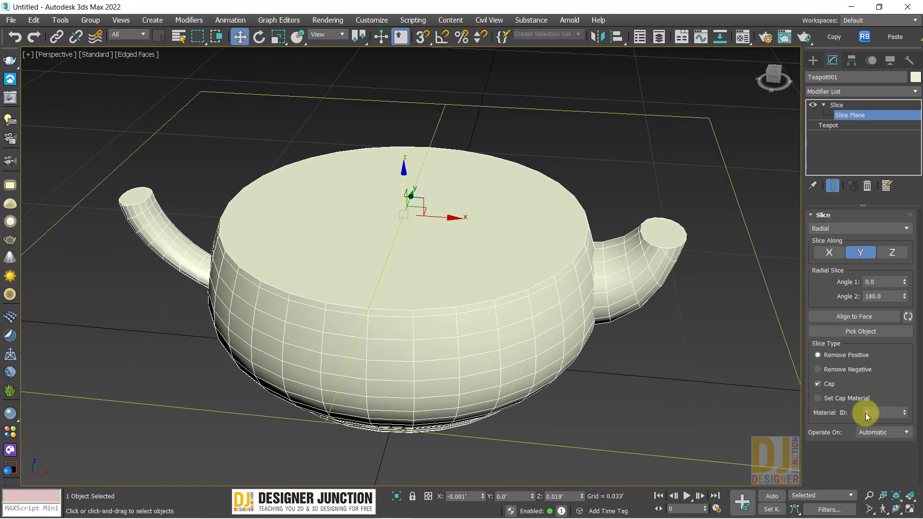
left_click(879, 412)
middle_click_drag(446, 276, 428, 283, "alt")
left_click(883, 415)
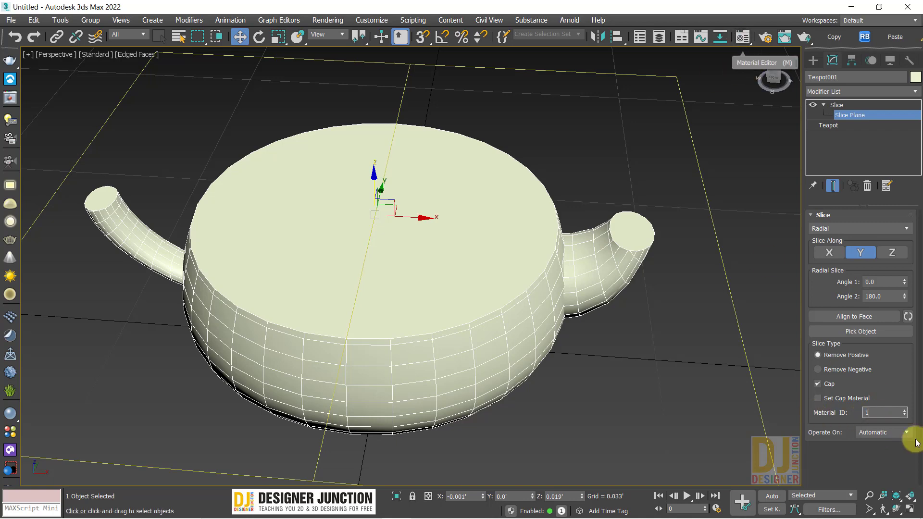
middle_click_drag(342, 243, 354, 254, "alt")
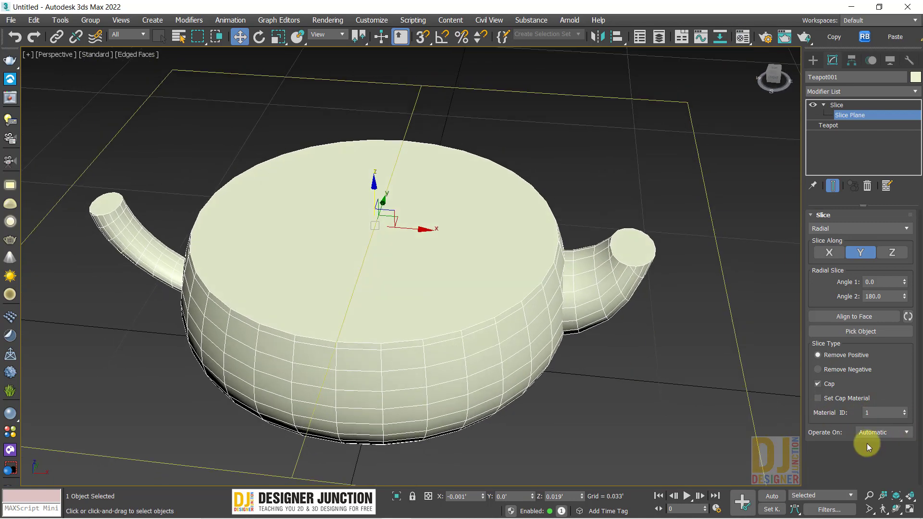
Try Poly and Mesh as the Slice modifier's Operate On type, then return it to Automatic.
double_click(870, 412)
left_click(887, 412)
left_click(905, 433)
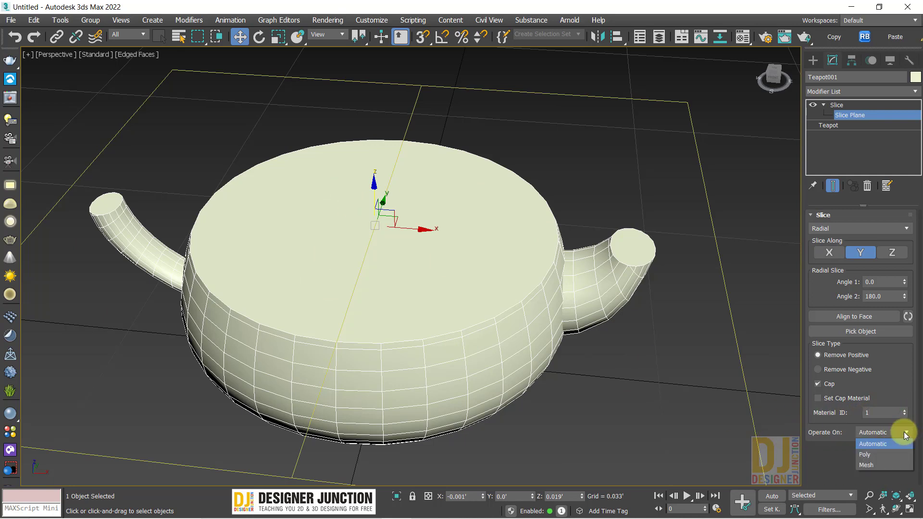
left_click(866, 454)
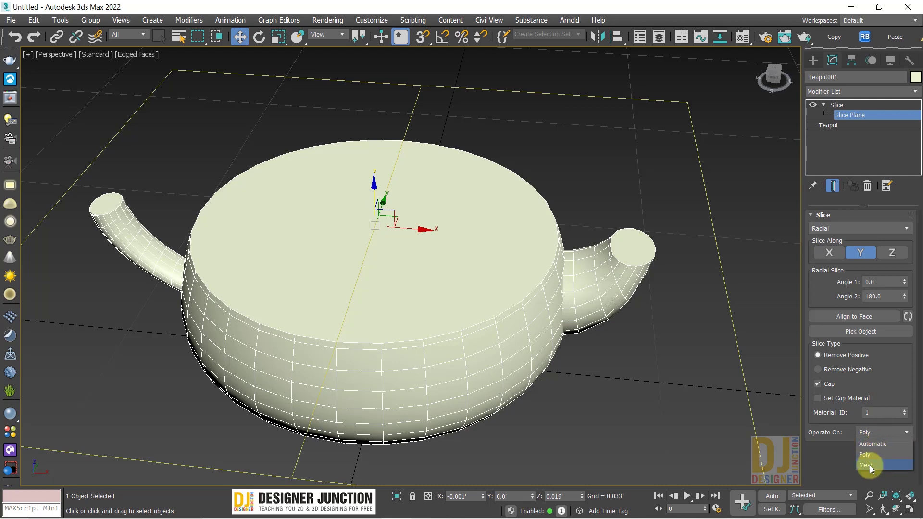
left_click(870, 465)
left_click(884, 434)
left_click(873, 444)
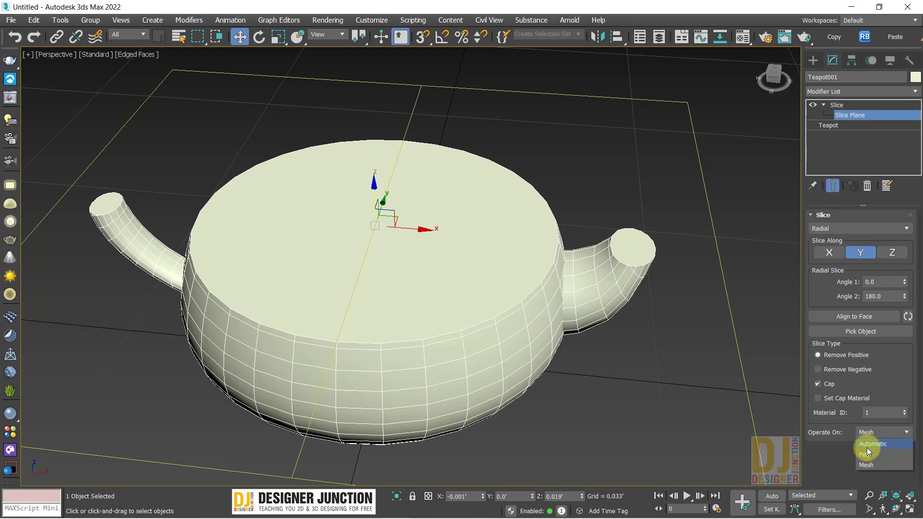
Switch the slice from Radial to Planar for comparison, then return it to Radial.
scroll(443, 324, "down", 3)
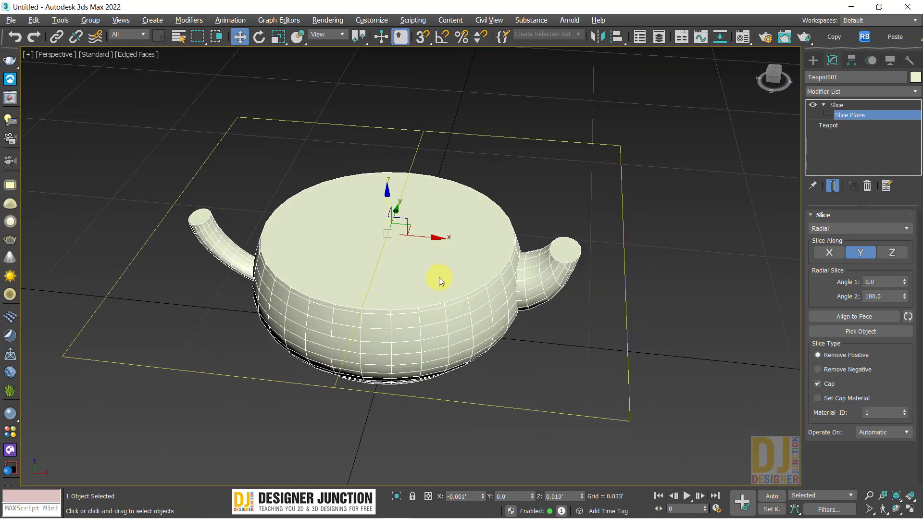
left_click(869, 230)
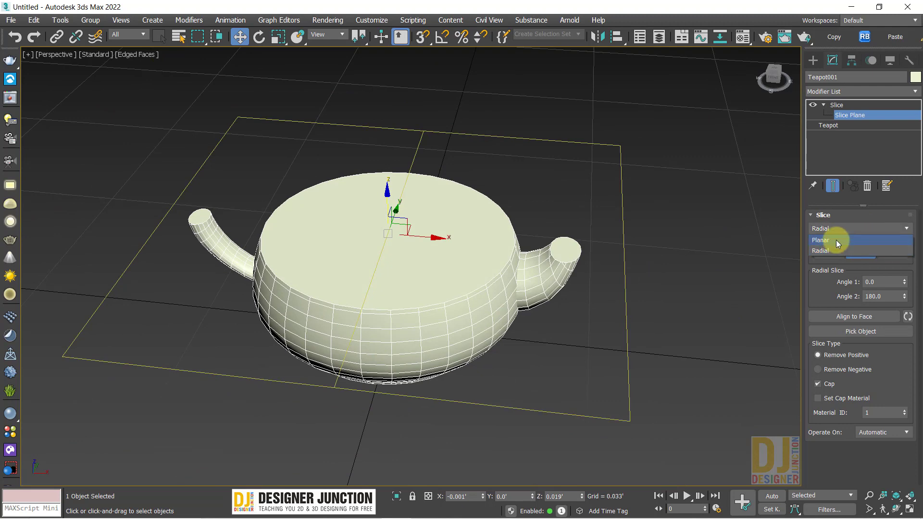
left_click(836, 240)
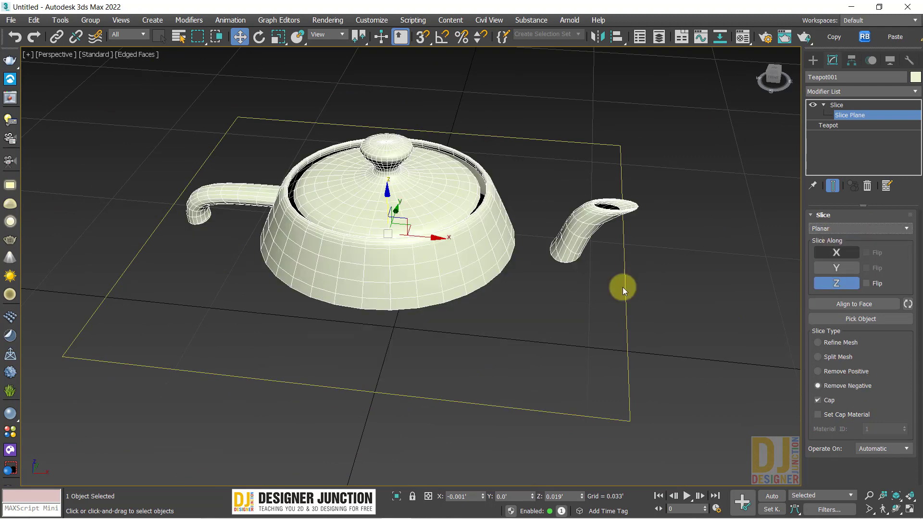
left_click(847, 226)
left_click(838, 247)
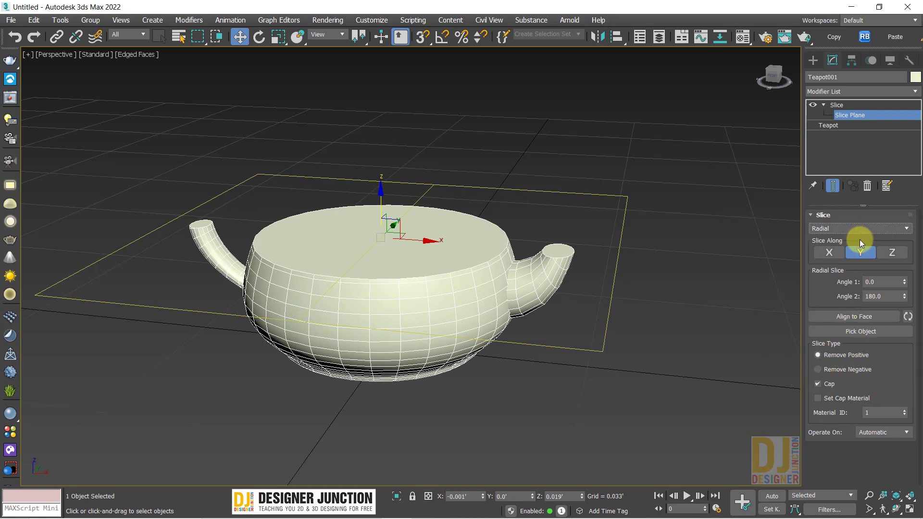
Try a radial slice Angle 1 of 35.3, then return it to 0.
left_click_drag(904, 284, 829, 489)
middle_click_drag(521, 346, 529, 336, "alt")
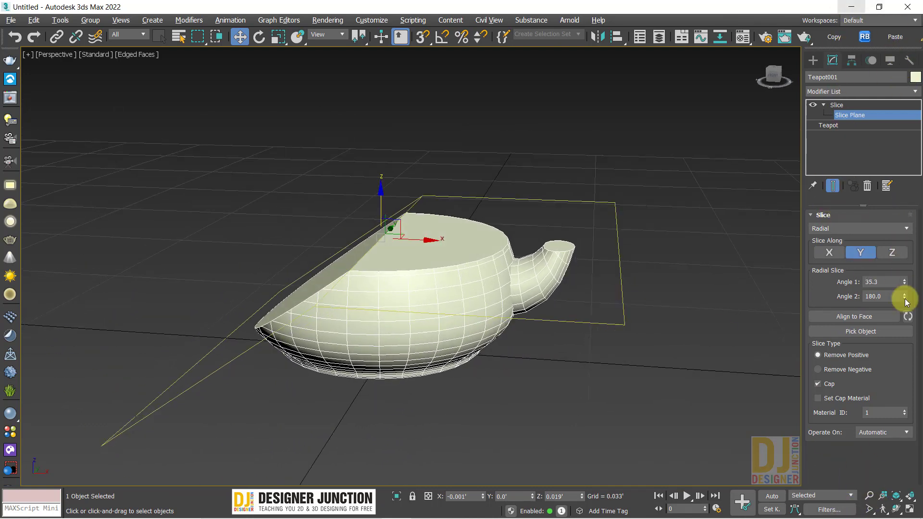
left_click_drag(904, 296, 918, 329)
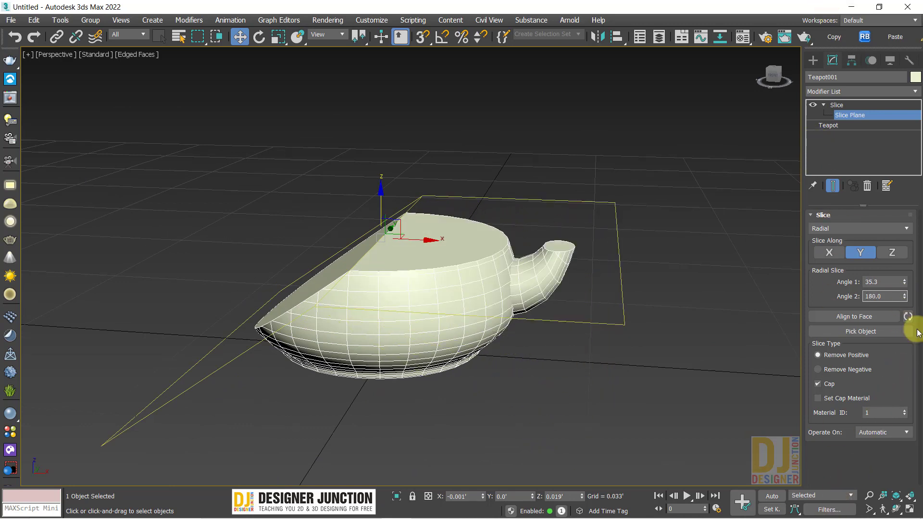
left_click(904, 281)
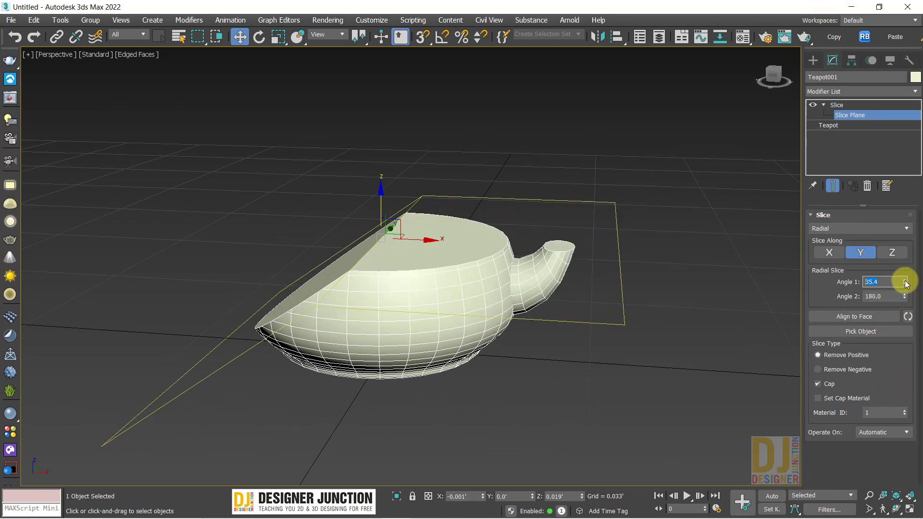
left_click_drag(905, 284, 861, 478)
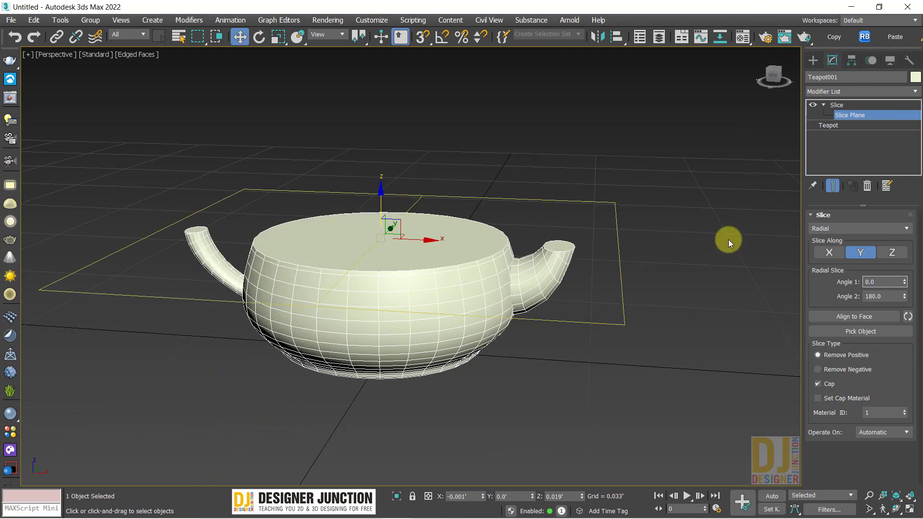
Try a radial slice Angle 2 of 154.8, then return it to 180.
left_click_drag(906, 296, 902, 491)
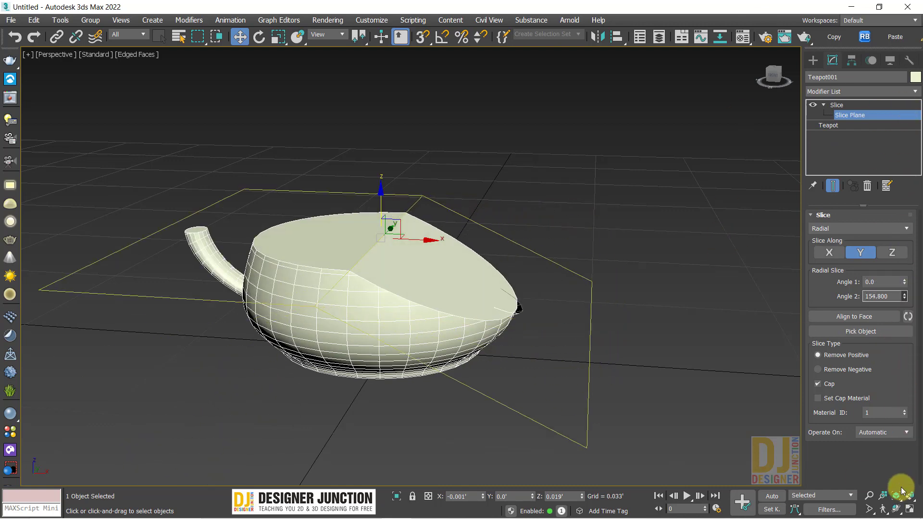
middle_click_drag(670, 300, 645, 292, "alt")
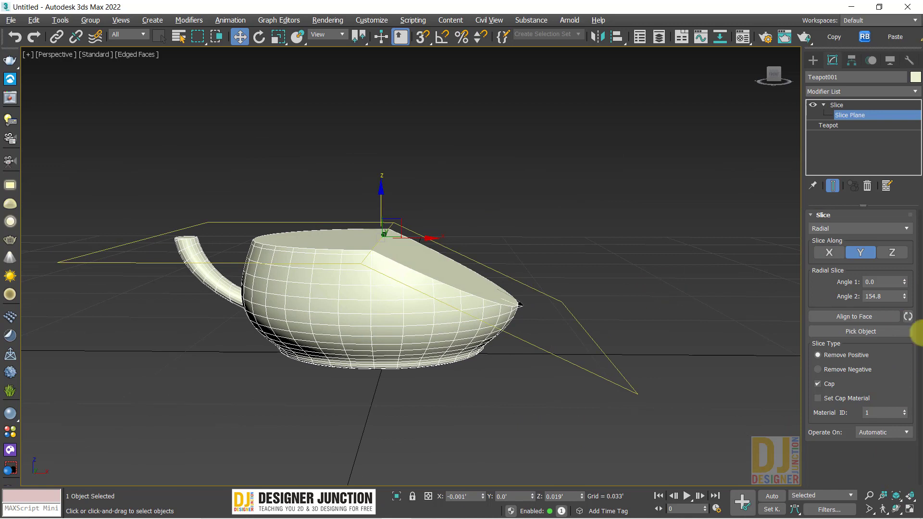
left_click_drag(905, 307, 907, 305)
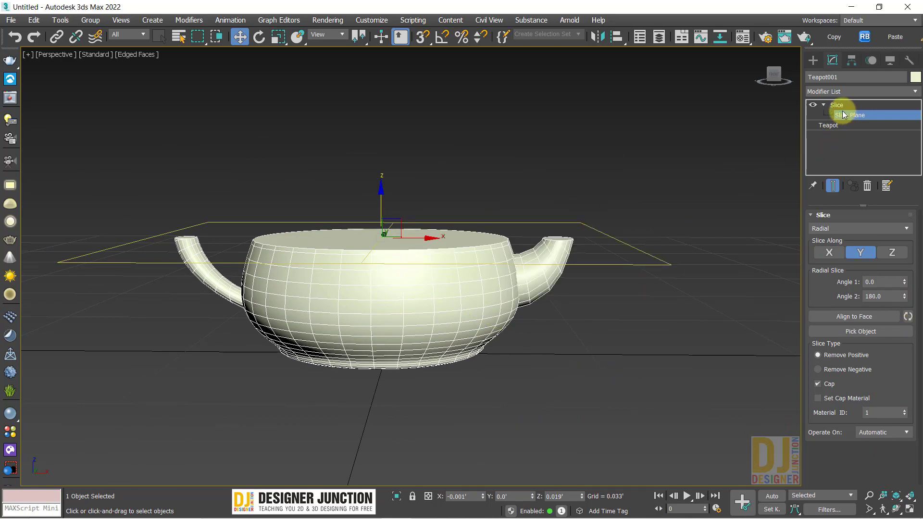
Change the slice mode to Planar along Z with the Remove Negative slice type.
left_click(841, 228)
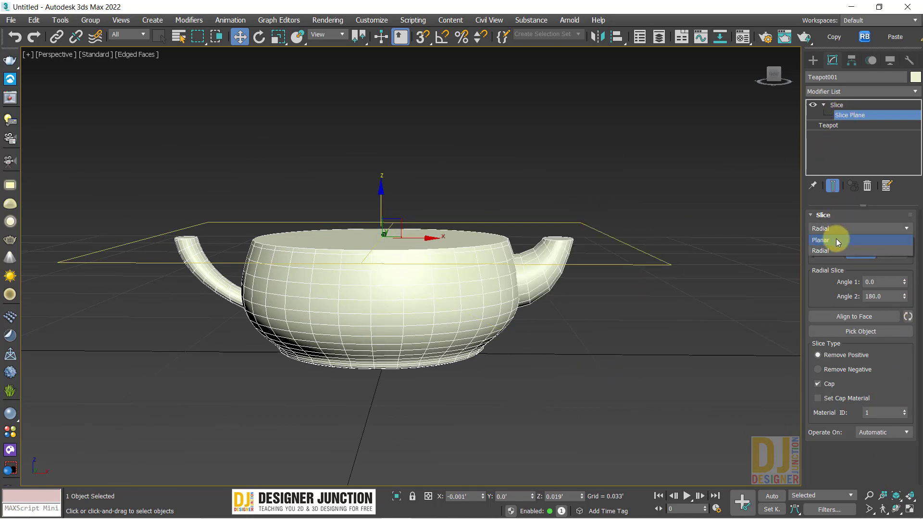
left_click(835, 239)
left_click(848, 386)
middle_click_drag(432, 237, 689, 333, "alt")
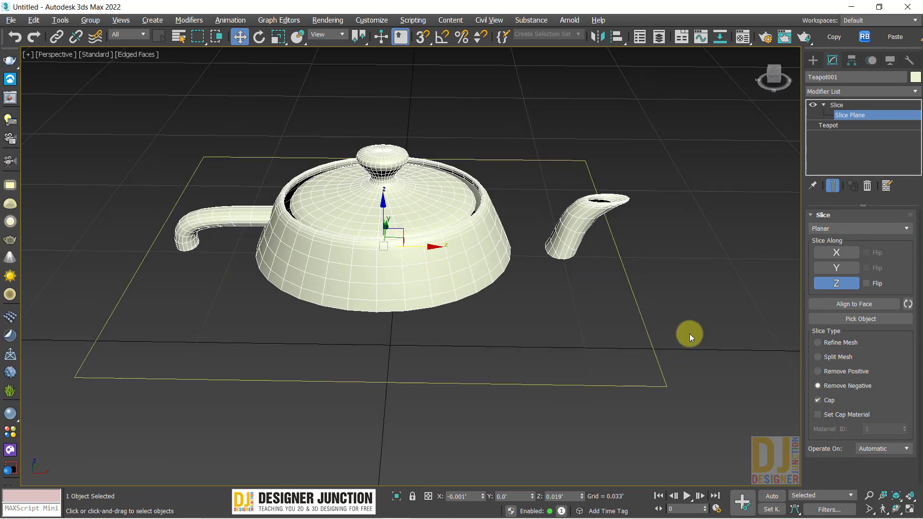
Compare the Refine Mesh and Remove Positive slice types, then return to Remove Negative.
left_click(841, 343)
middle_click_drag(788, 347, 606, 313, "alt")
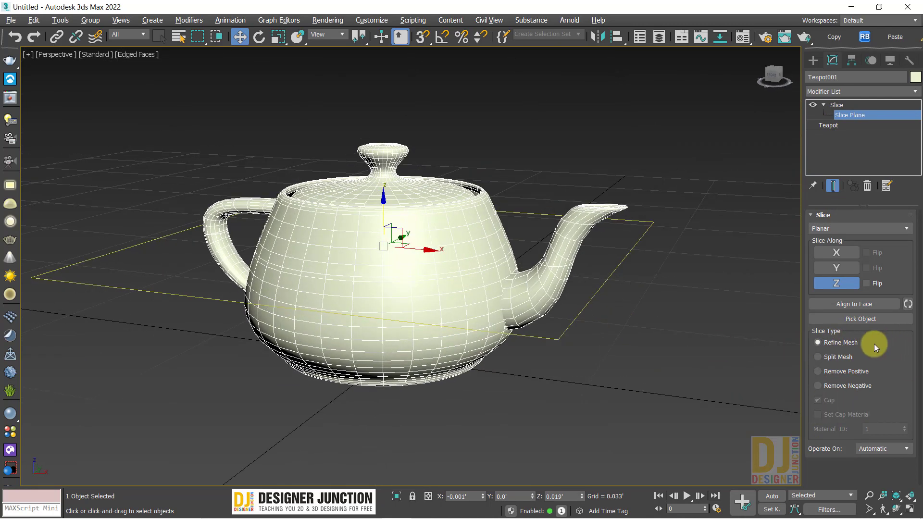
left_click(841, 372)
left_click(847, 384)
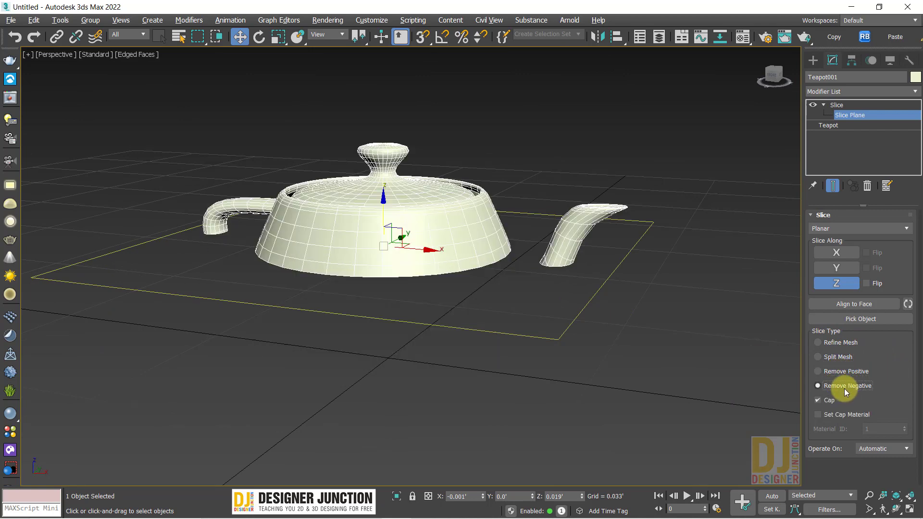
Compare the teapot's cut underside with Cap off and on, leaving Cap enabled.
middle_click_drag(788, 373, 671, 327, "alt")
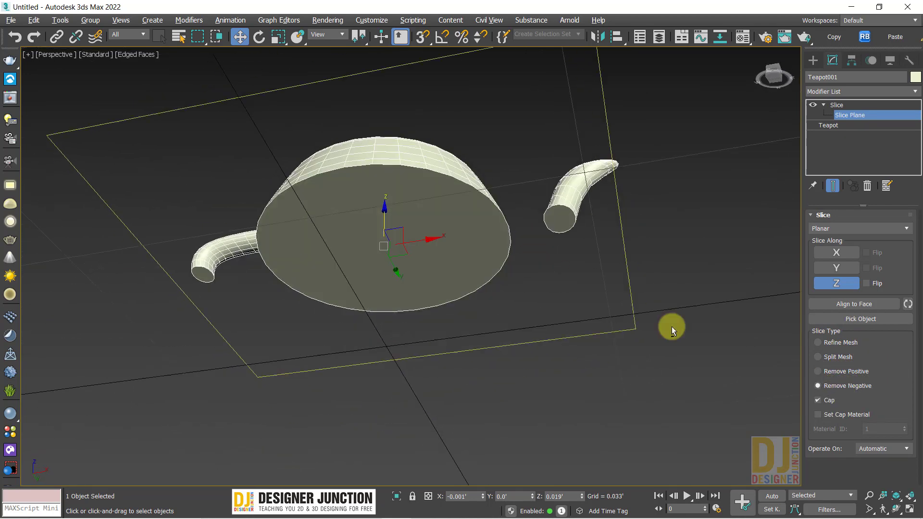
left_click(828, 400)
left_click(830, 399)
left_click(830, 399)
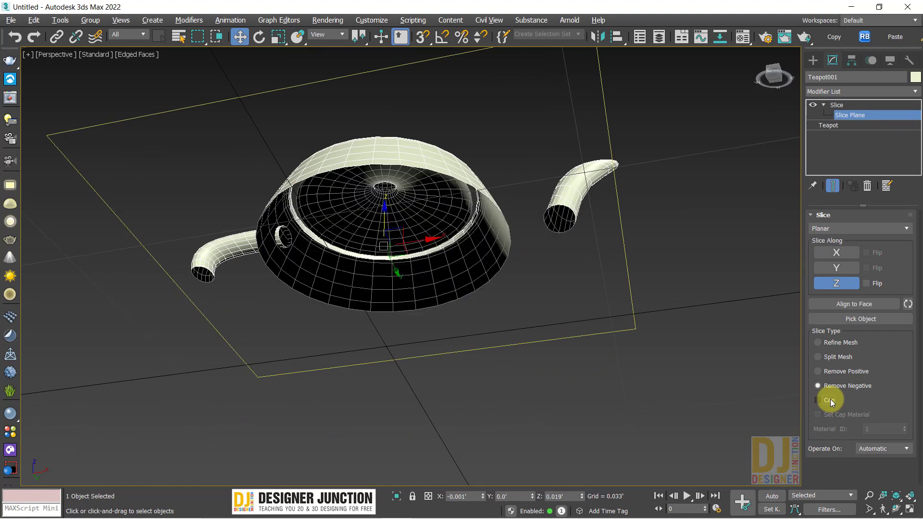
left_click(830, 399)
Set the slice type to Remove Positive and compare the cut top with Cap off and on, leaving it enabled.
middle_click_drag(476, 284, 481, 336, "alt")
left_click(827, 371)
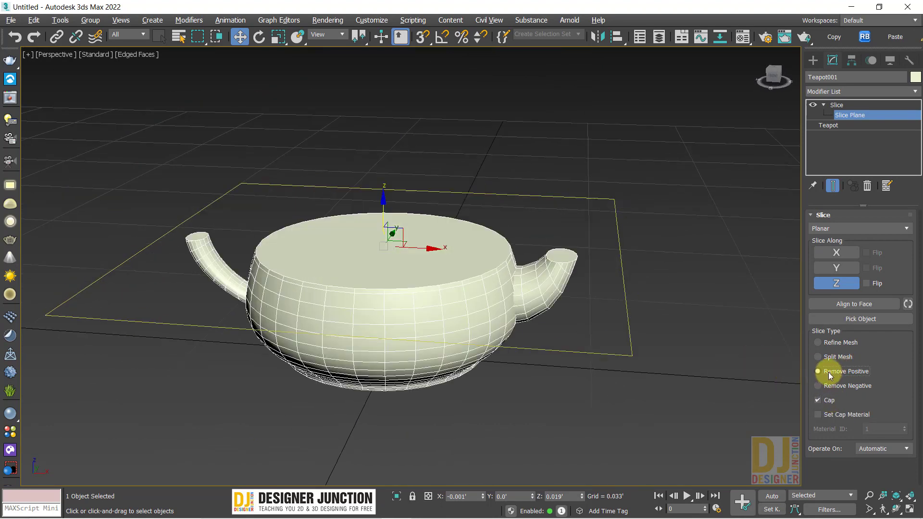
middle_click_drag(471, 253, 465, 259, "alt")
left_click(824, 400)
left_click(824, 400)
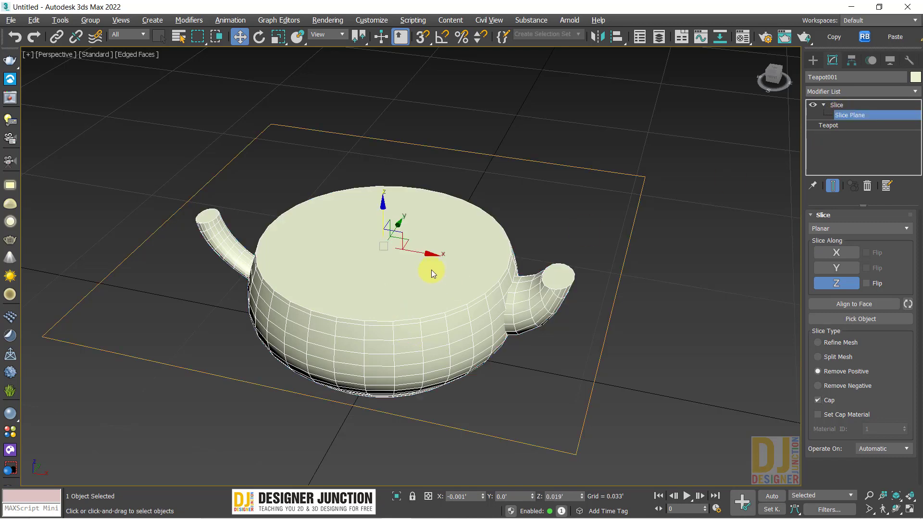
Move the slice plane slightly upward along Z to about 0.02'.
middle_click_drag(427, 268, 393, 206, "alt")
left_click_drag(386, 206, 412, 196)
mouse_move(413, 196)
middle_mouse_down("alt")
mouse_move(415, 225)
mouse_move(417, 208)
middle_mouse_up("alt")
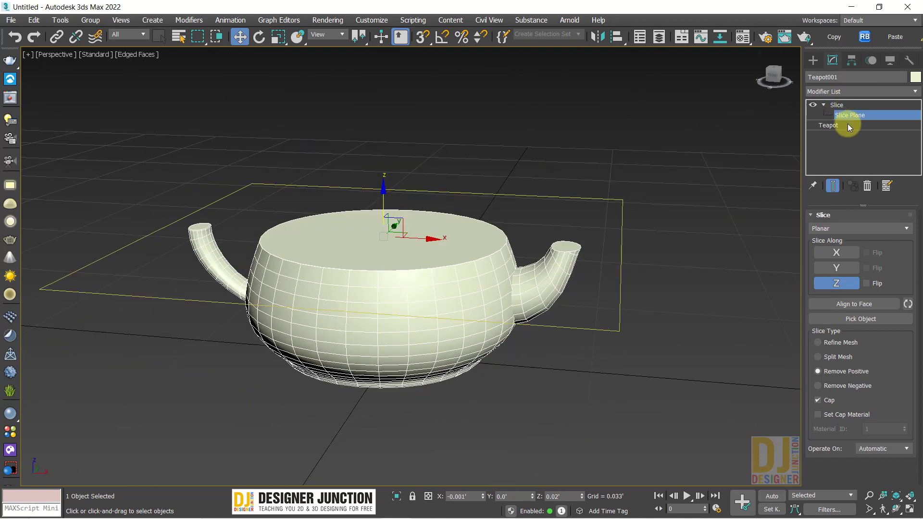
Try to rotate the slice plane, then return to the Move tool.
key("e")
left_click_drag(423, 220, 479, 104)
left_click(856, 286)
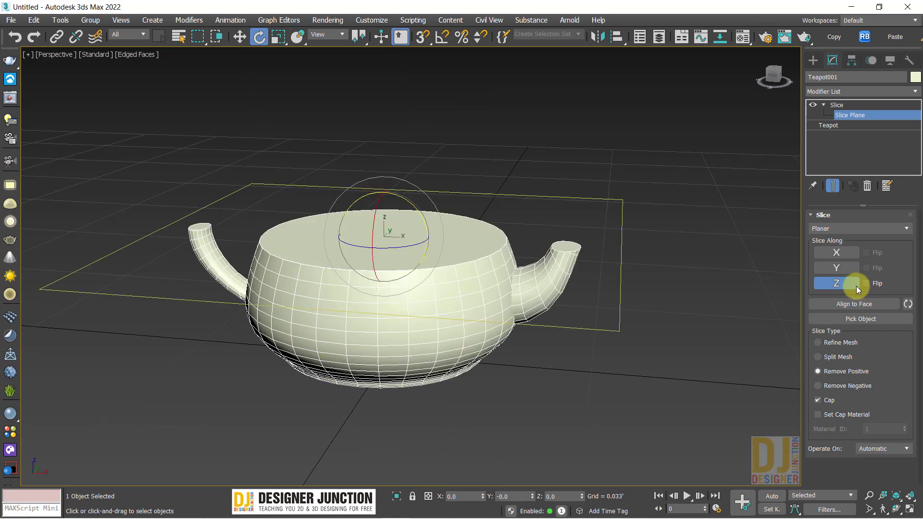
key("w")
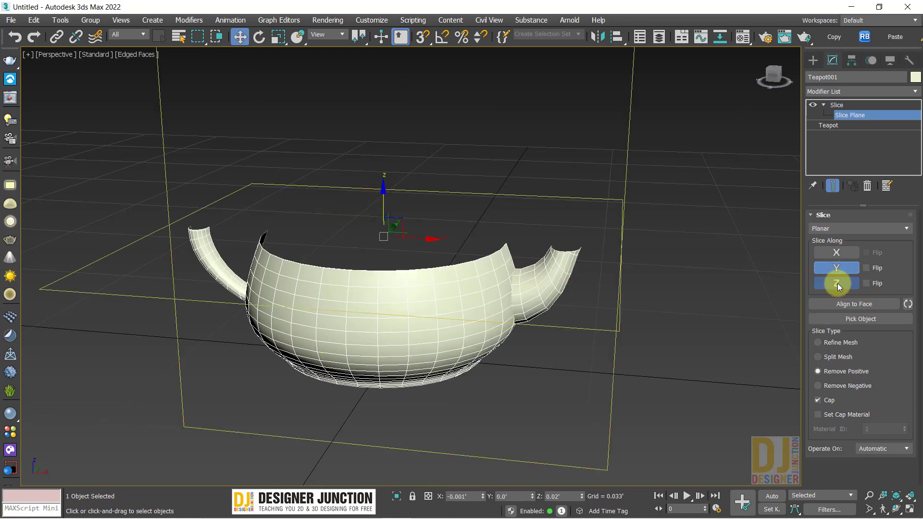
Slice the teapot along Y instead of Z and view the cut side.
left_click(840, 267)
middle_click_drag(475, 288, 358, 287, "alt")
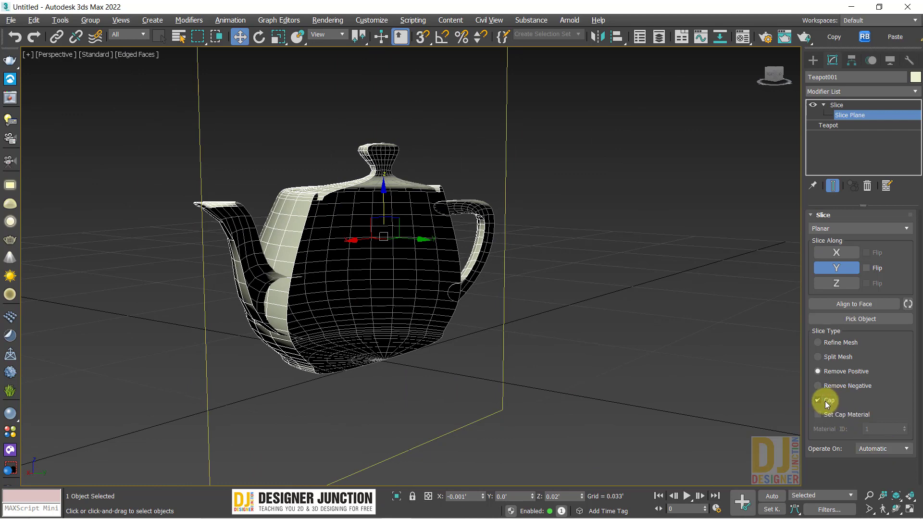
middle_click_drag(517, 299, 513, 341, "alt")
Try moving the slice plane along Y and undo it, and compare Split Mesh with Remove Positive.
mouse_move(424, 247)
left_mouse_down()
mouse_move(444, 255)
mouse_move(433, 253)
left_mouse_up()
key("ctrl+z")
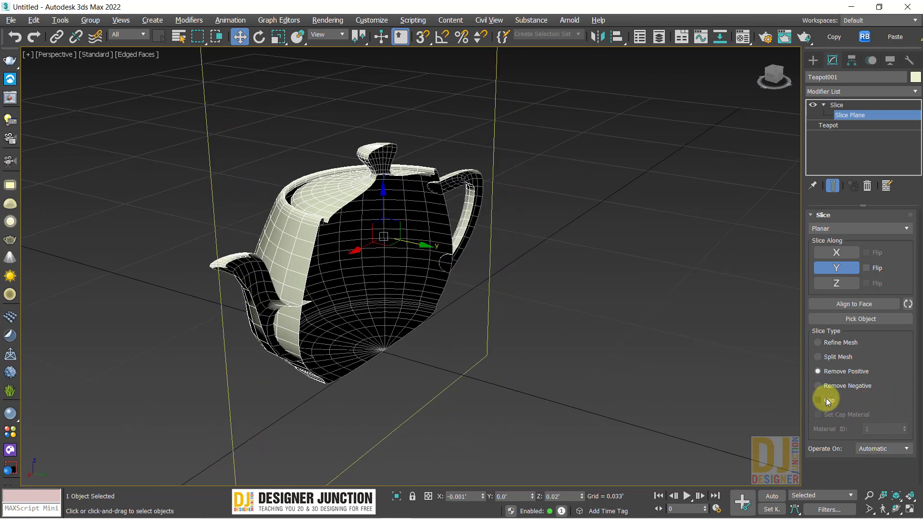
left_click(835, 361)
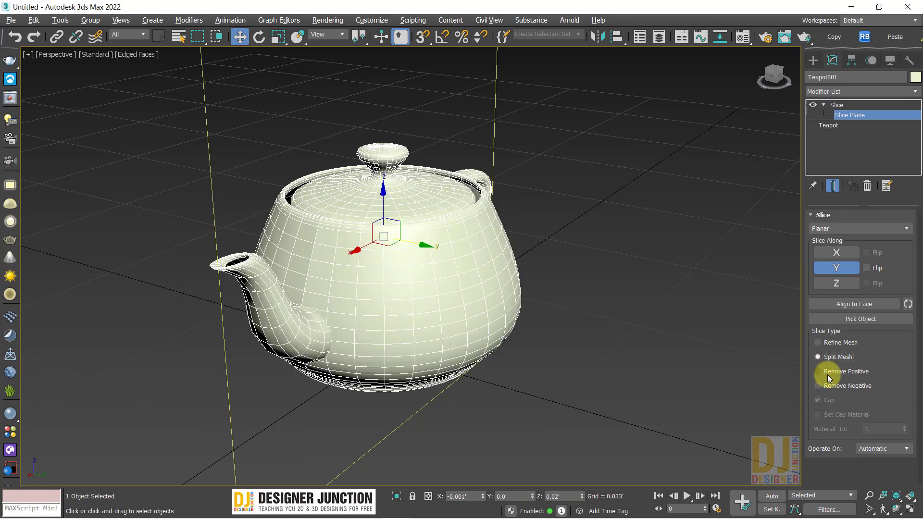
left_click(828, 374)
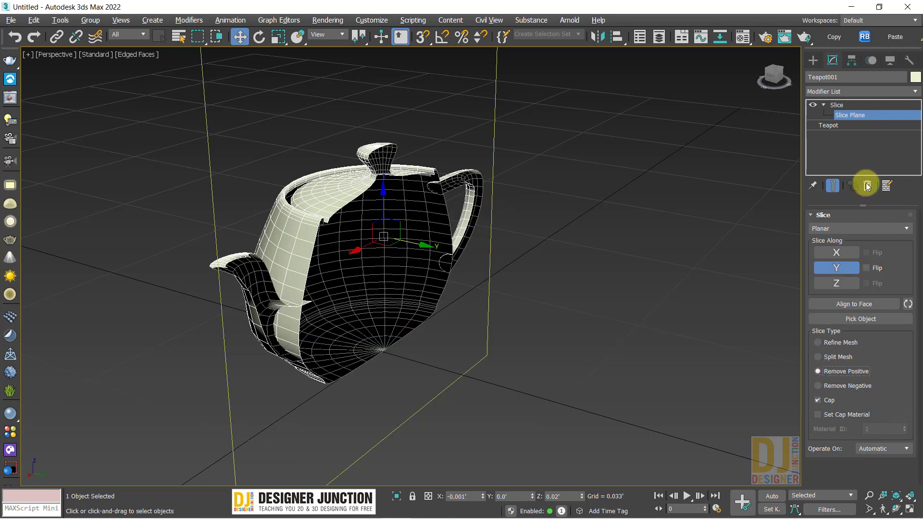
Add a slice along X to the Y slice and flip the X side.
left_click(837, 259)
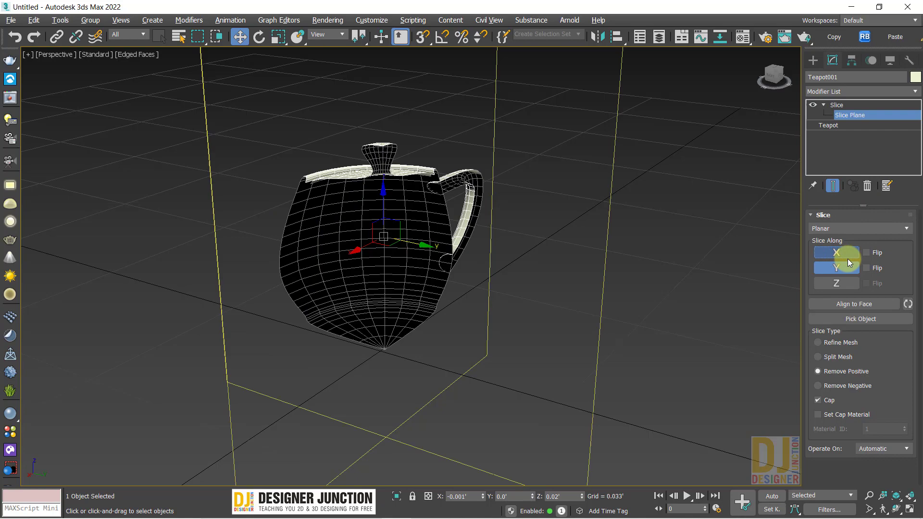
left_click(876, 253)
middle_click_drag(466, 281, 912, 395, "alt")
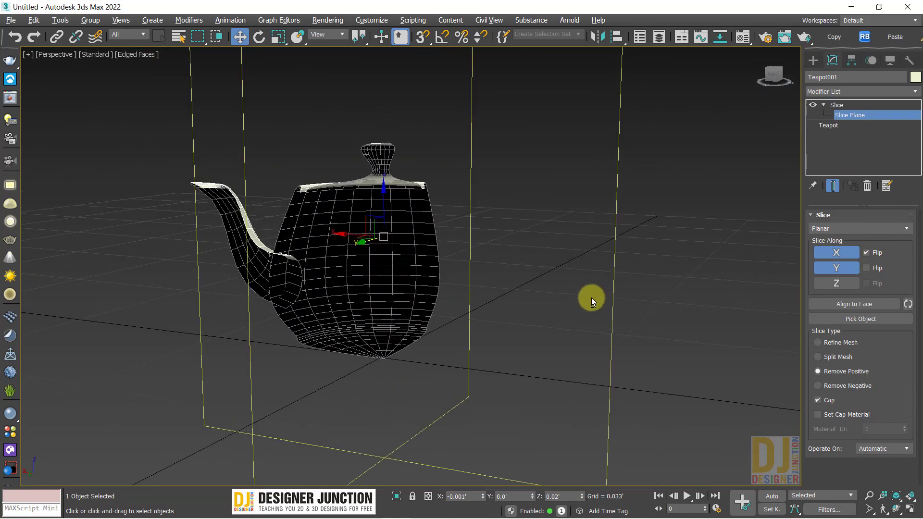
middle_click_drag(592, 299, 558, 317, "alt")
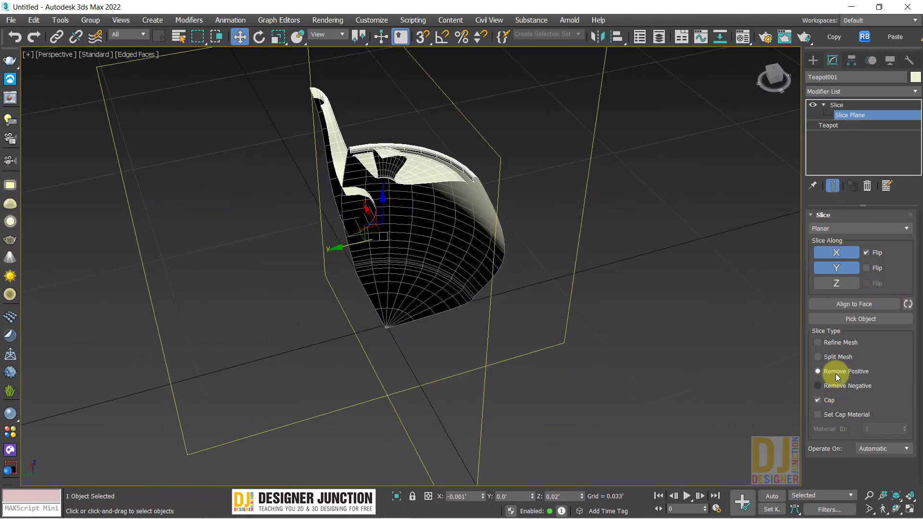
Turn off Flip for the X slice and turn on Flip for the Y slice.
left_click(866, 253)
left_click(867, 268)
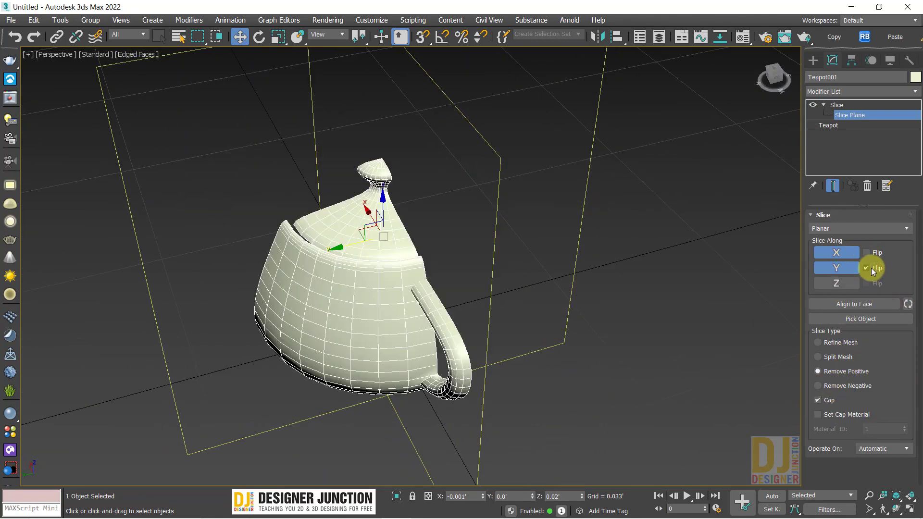
middle_click_drag(489, 287, 858, 273, "alt")
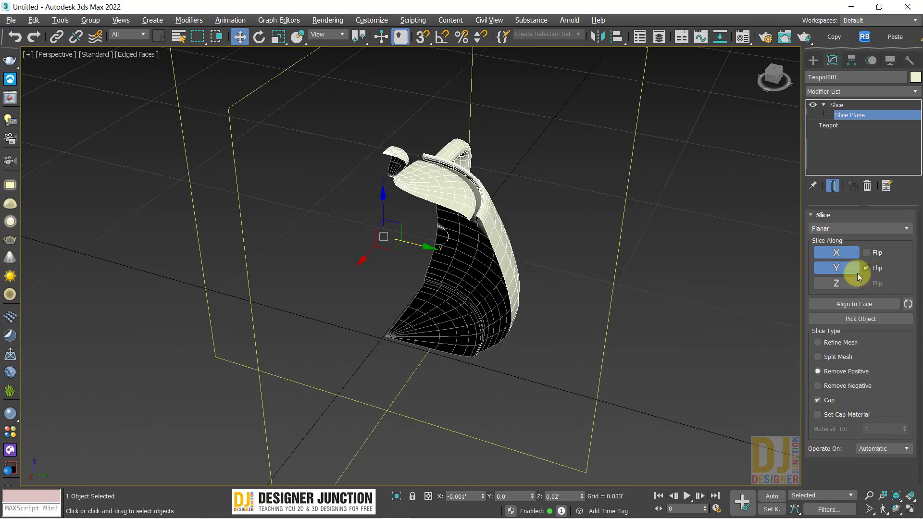
Turn off Flip for the Y axis and remove the Y slice, keeping only the X slice.
left_click(867, 268)
left_click(847, 268)
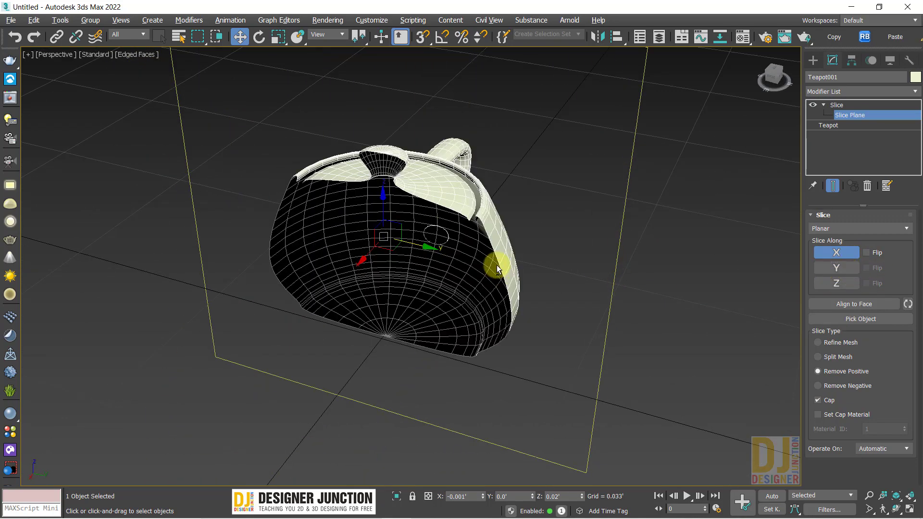
Change the teapot's X slice to the Remove Negative slice type.
middle_click_drag(497, 265, 445, 251, "alt")
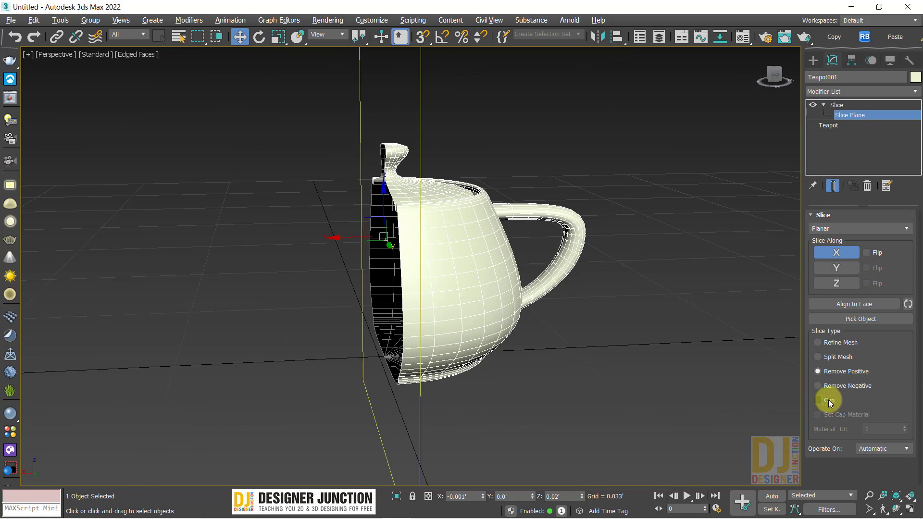
left_click(836, 384)
middle_click_drag(308, 308, 380, 313, "alt")
middle_click_drag(683, 286, 592, 313, "alt")
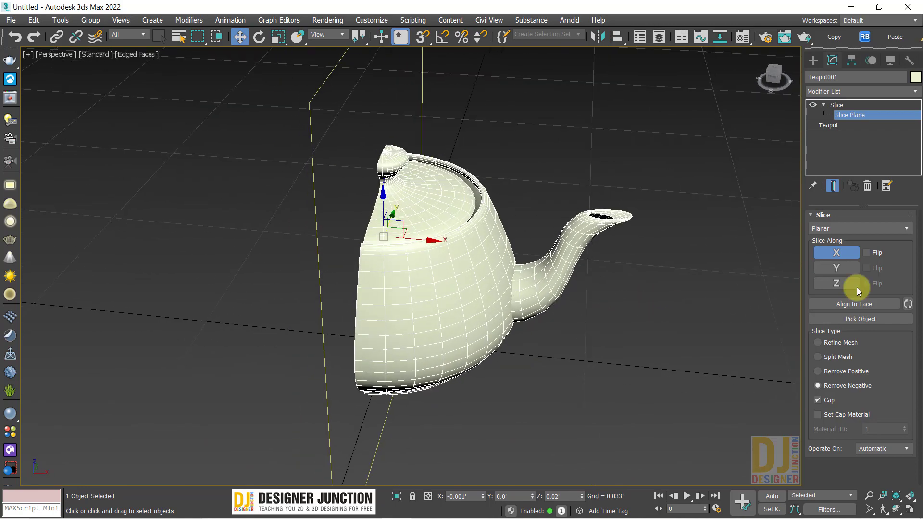
Try a Y slice alongside the X slice, toggling Flip on and off for both axes, and remove the Y slice.
left_click(847, 270)
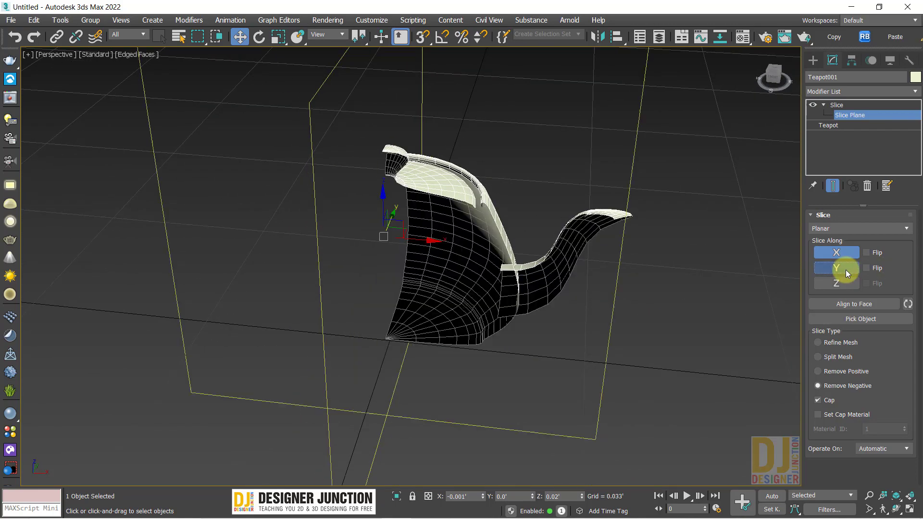
middle_click_drag(495, 355, 511, 329, "alt")
left_click(872, 271)
left_click(872, 271)
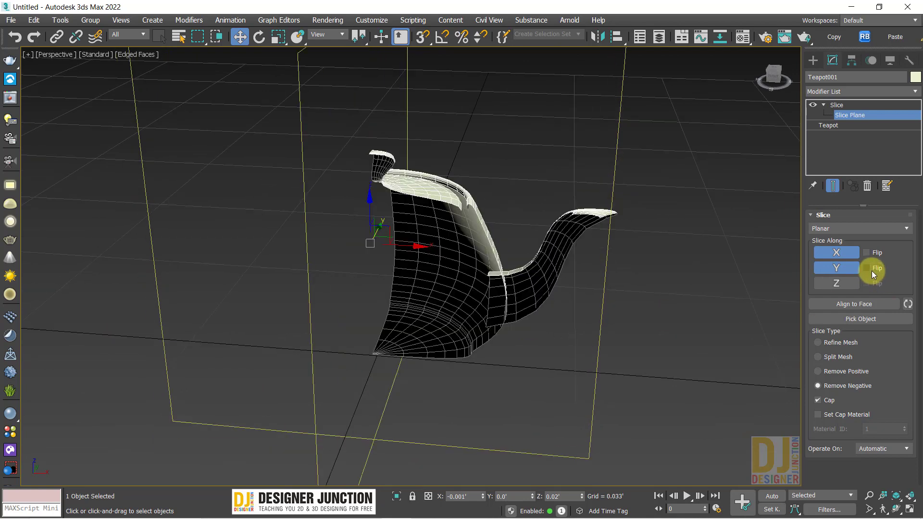
left_click(876, 256)
left_click(876, 255)
left_click(850, 271)
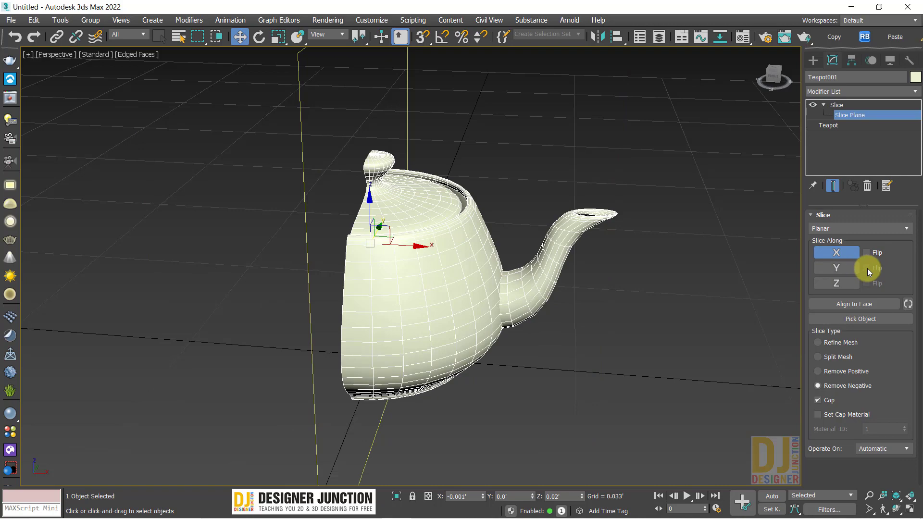
Turn on Flip for the X slice and change the slice type to Remove Positive.
left_click(869, 256)
middle_click_drag(481, 259, 567, 245, "alt")
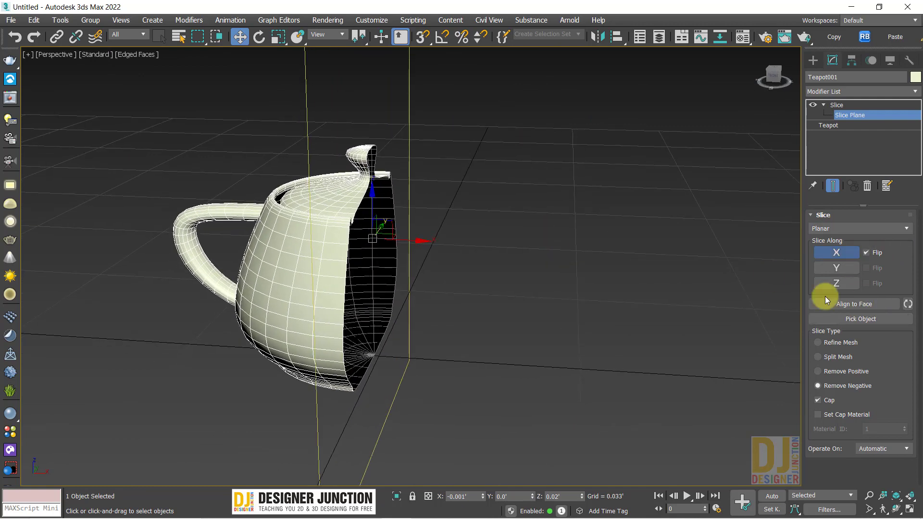
left_click(833, 376)
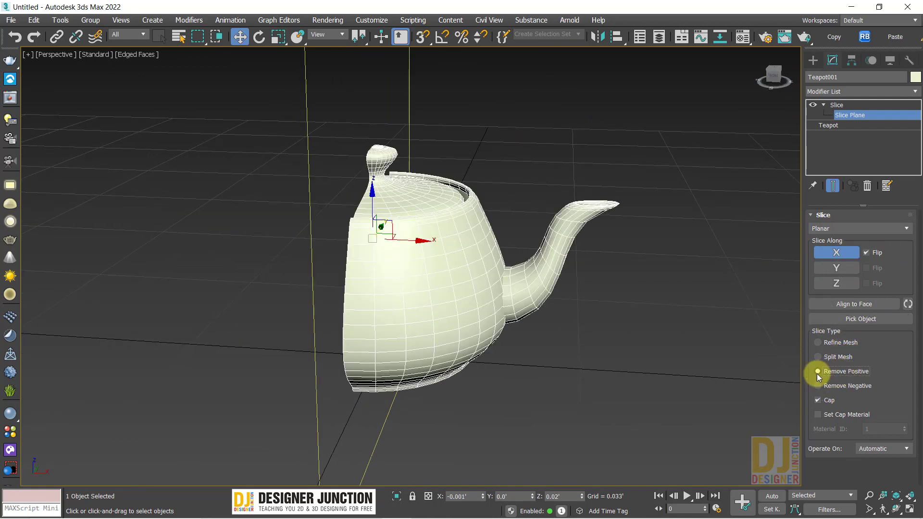
middle_click_drag(673, 332, 567, 318, "alt")
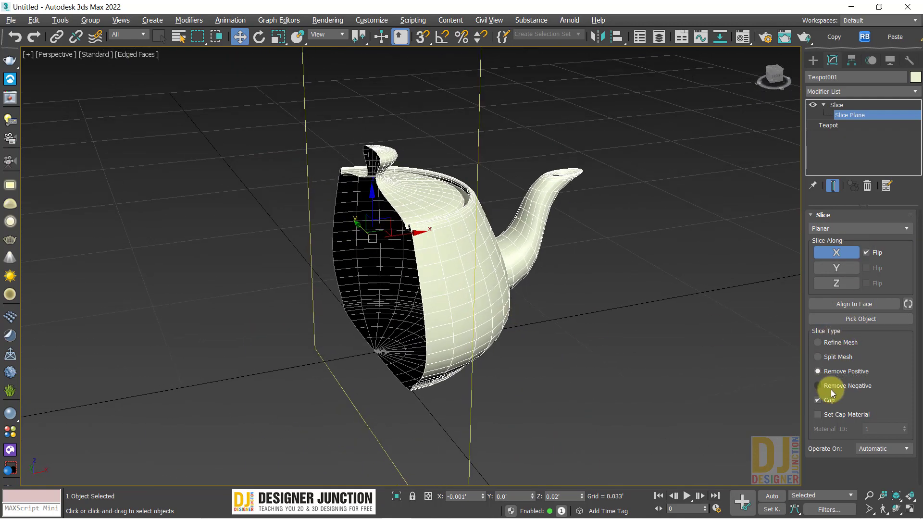
Toggle Set Cap Material on and off, and turn Cap off for the sliced teapot.
left_click(834, 417)
left_click(837, 414)
left_click(831, 401)
middle_click_drag(673, 385, 831, 368, "alt")
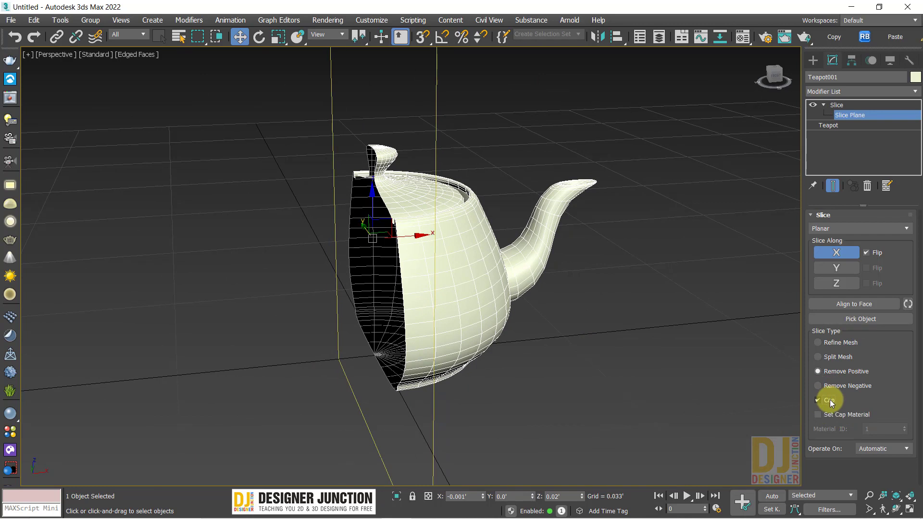
left_click(830, 400)
Slide the slice plane along X towards the spout to about 0.012' and toggle Cap.
left_click(853, 115)
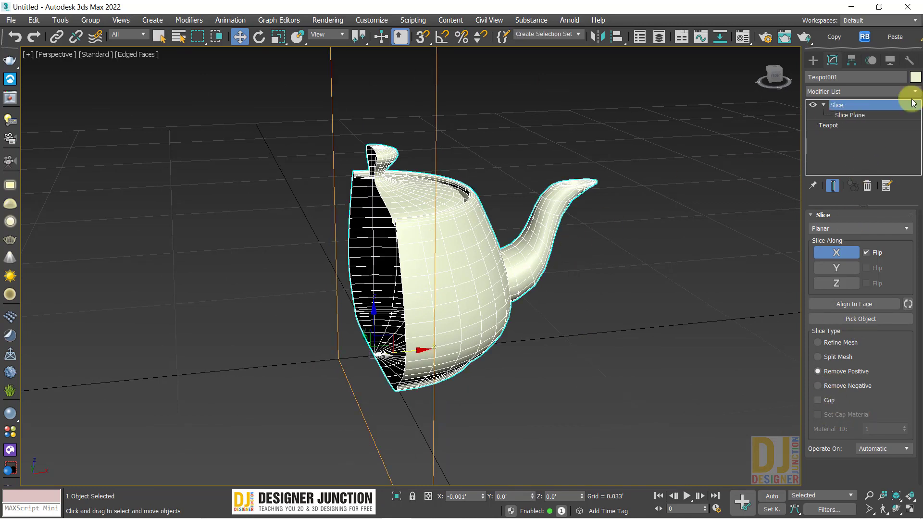
left_click(850, 115)
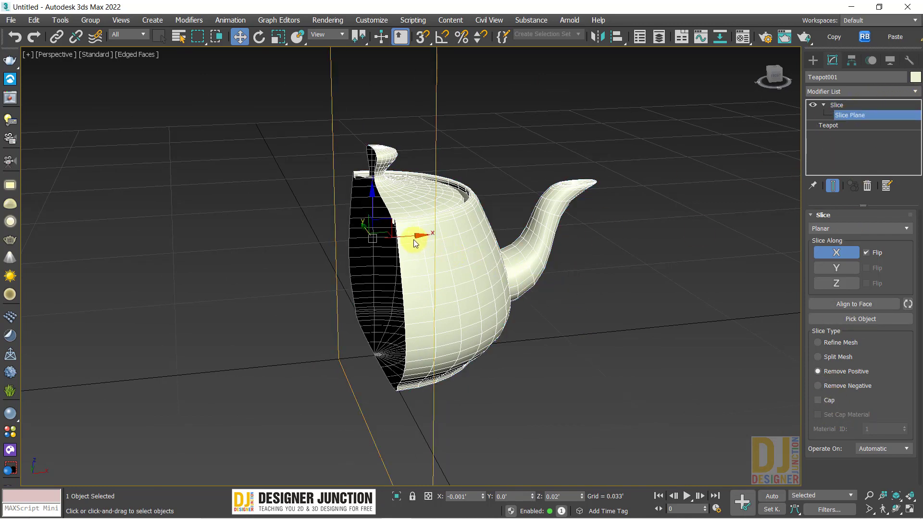
left_click_drag(410, 240, 494, 233)
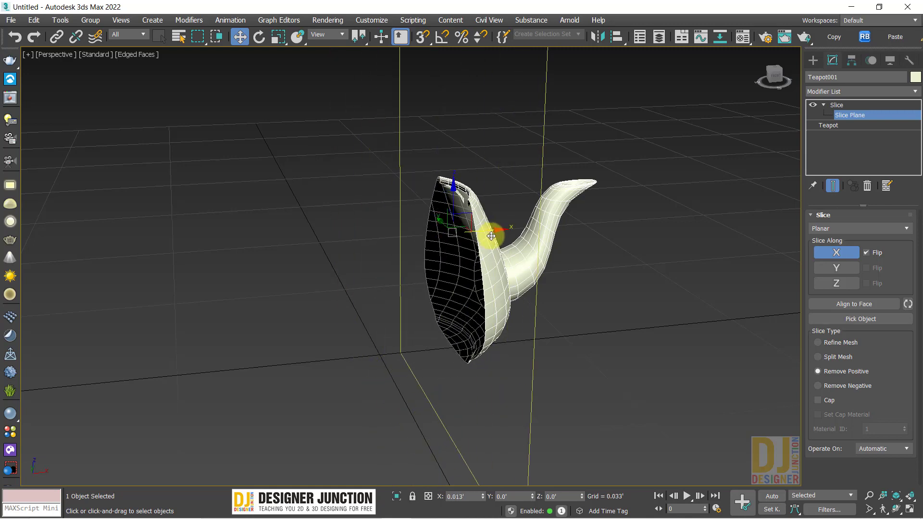
middle_click_drag(682, 361, 729, 353, "alt")
left_click(818, 400)
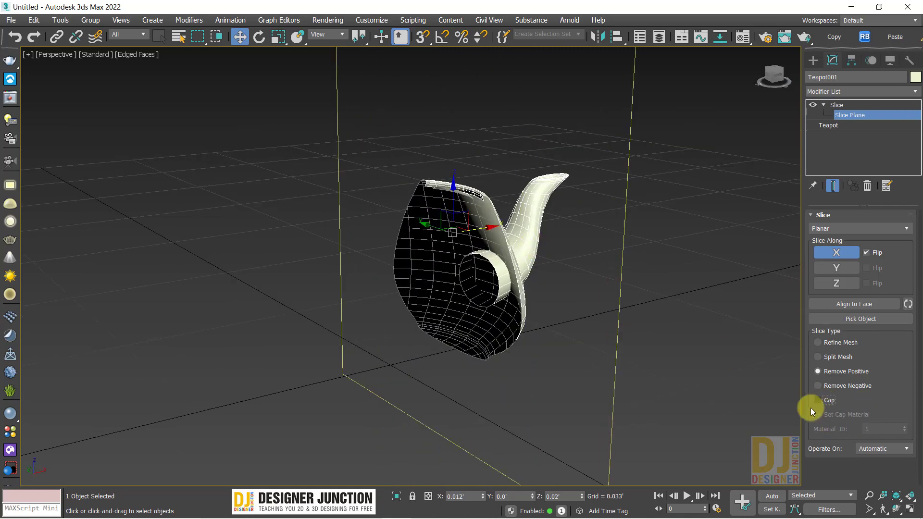
Slide the slice plane along X back towards the handle to about -0.011', leaving Cap off.
middle_click_drag(601, 308, 476, 222, "alt")
left_click_drag(474, 231, 365, 267)
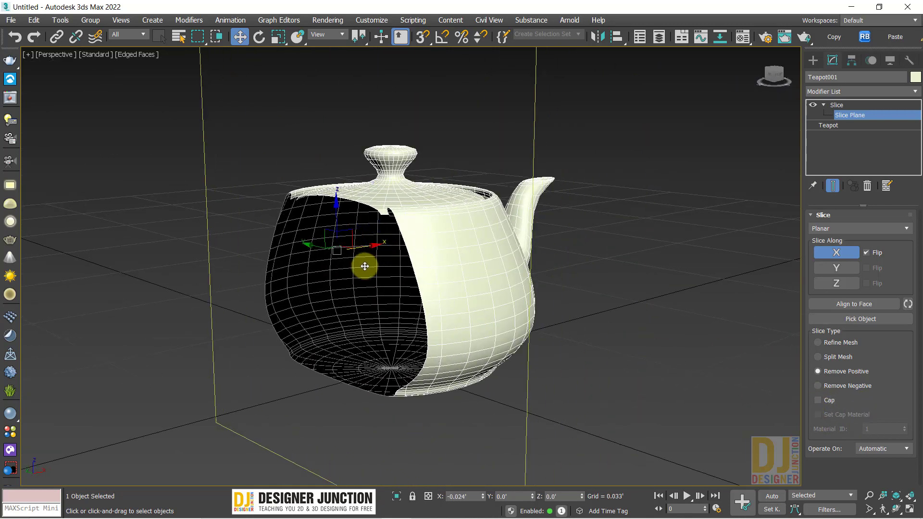
left_click(817, 401)
middle_click_drag(536, 342, 489, 355, "alt")
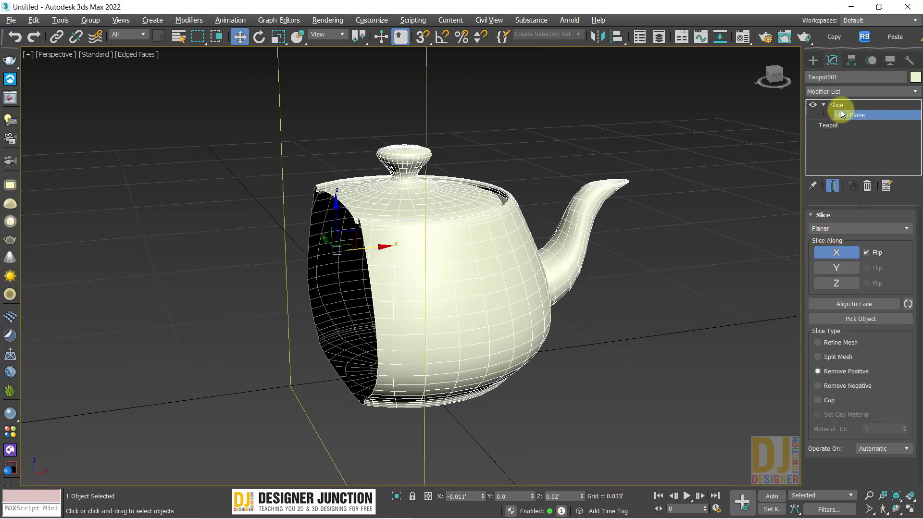
Set the slice type to Refine Mesh and slice along Z instead of X.
left_click(836, 343)
middle_click_drag(422, 333, 399, 336, "alt")
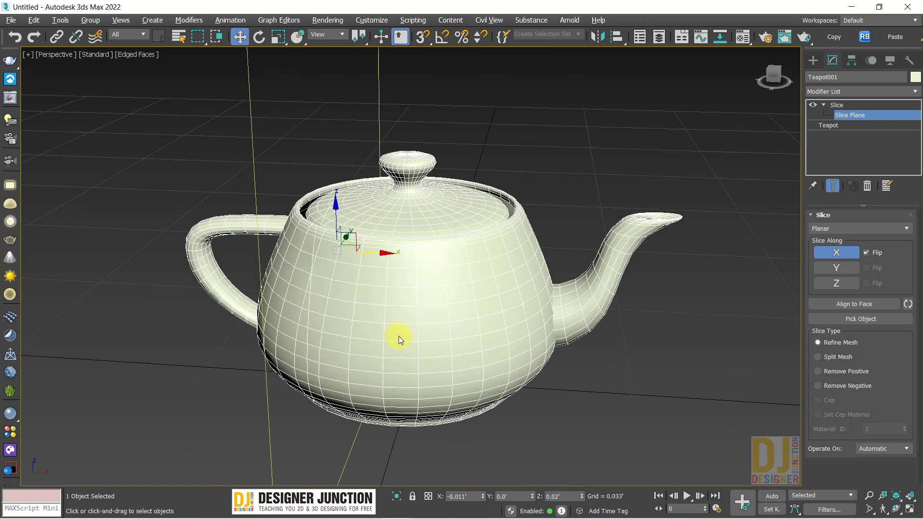
left_click(841, 264)
left_click(841, 285)
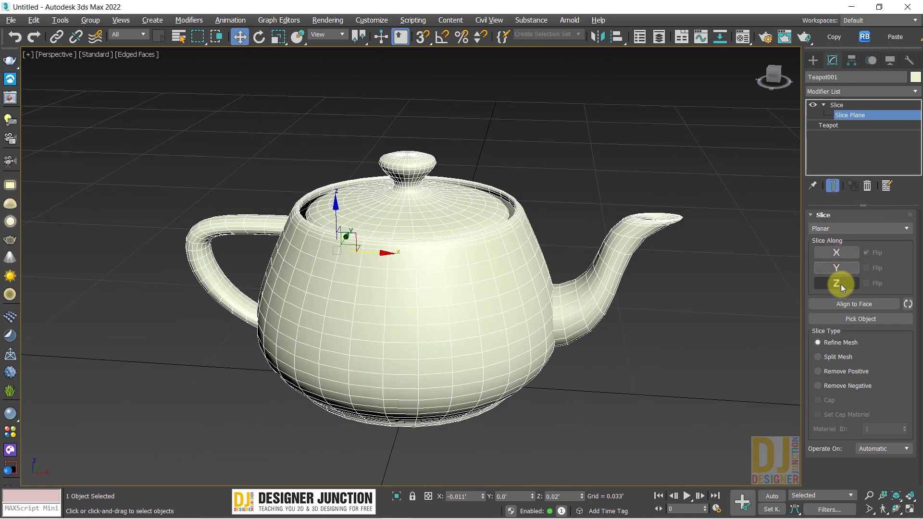
middle_click_drag(547, 298, 490, 275, "alt")
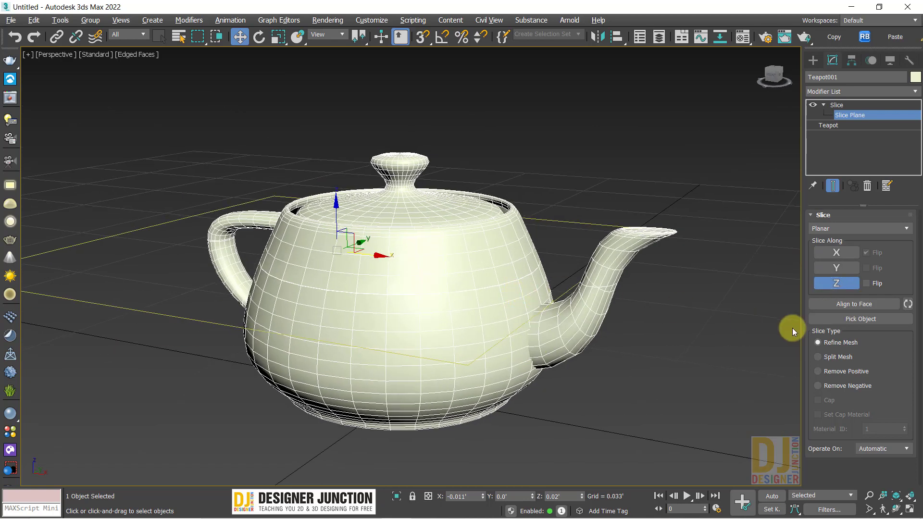
Slide the slice plane up and down along Z through the teapot body, leaving it at about 0.017'.
middle_click_drag(359, 259, 350, 231, "alt")
left_click_drag(330, 217, 330, 252)
scroll(235, 350, "up", 5)
scroll(235, 350, "down", 3)
scroll(330, 288, "down", 3)
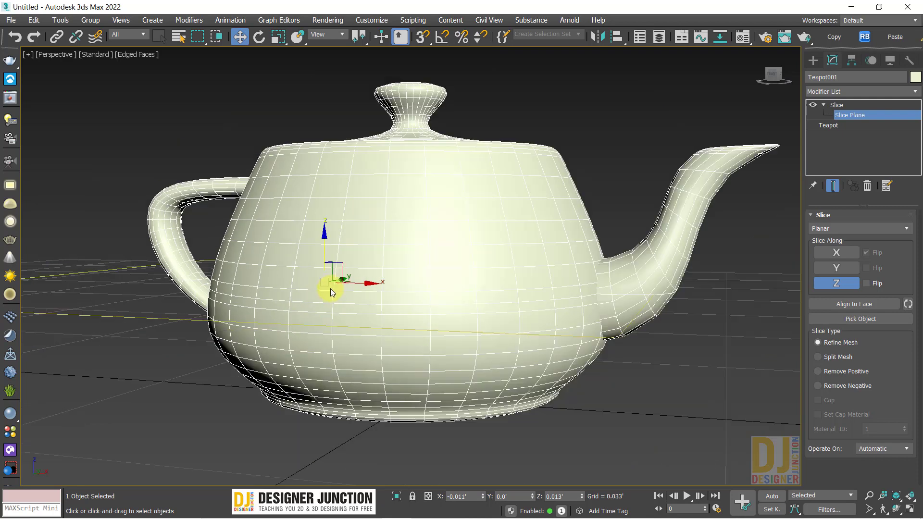
left_click_drag(319, 247, 373, 226)
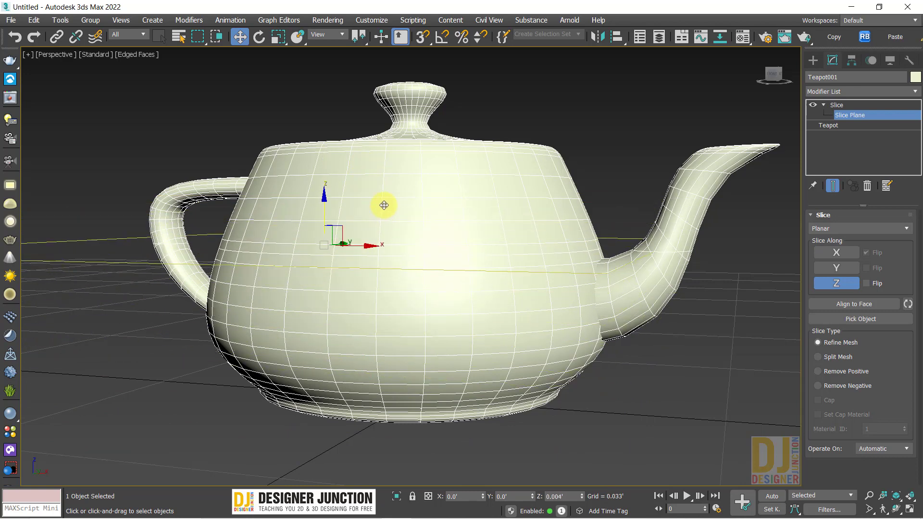
Create a tall box beside the teapot's spout and convert it to an Editable Poly.
scroll(381, 283, "down", 5)
middle_click_drag(381, 283, 320, 273)
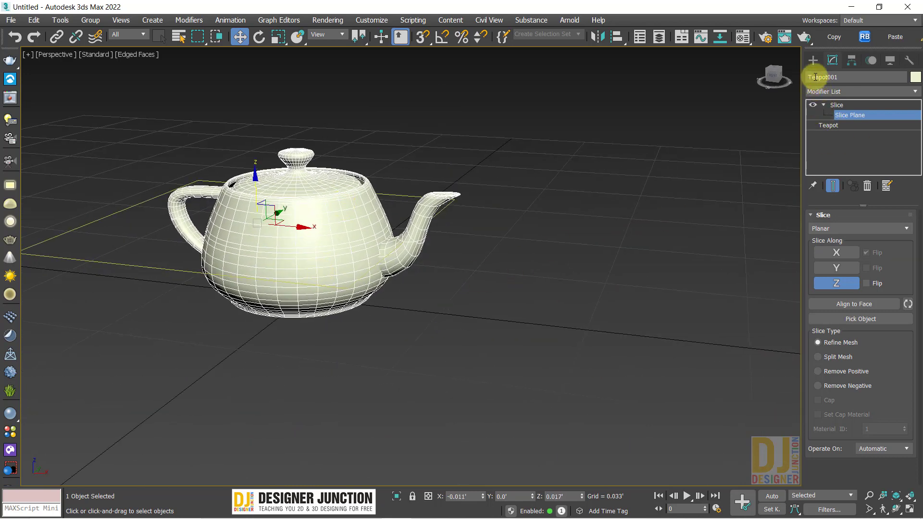
left_click(813, 60)
left_click(624, 220)
left_click(828, 137)
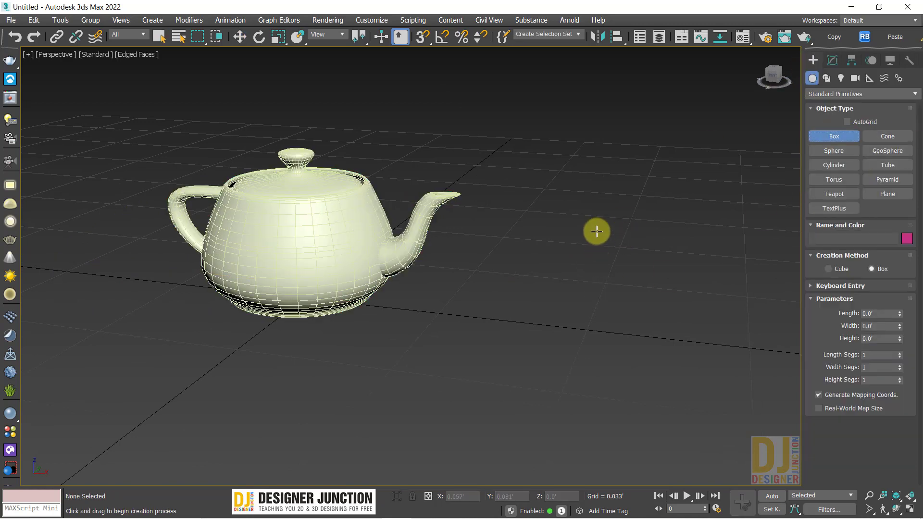
left_click_drag(596, 232, 614, 309)
right_click(620, 190)
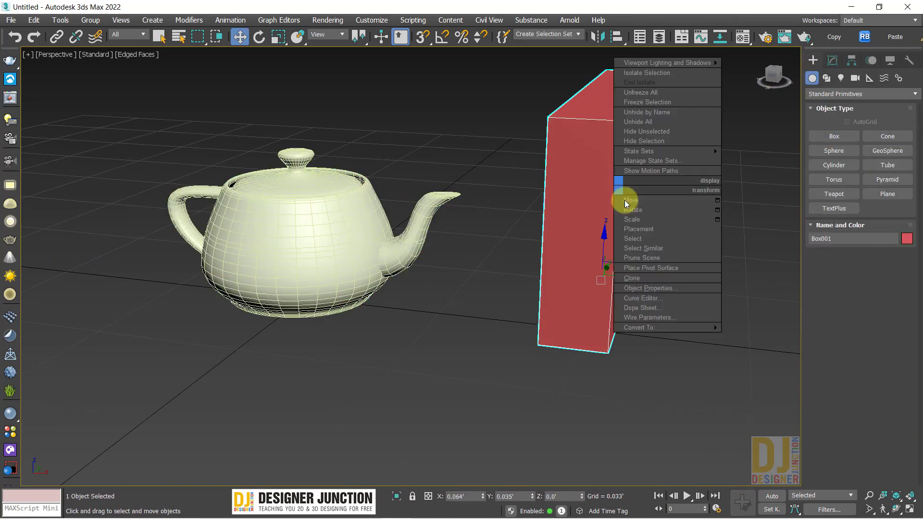
left_click(789, 338)
QuickSlice the box across its middle and return to the Move tool.
middle_click_drag(598, 276, 500, 274)
middle_click_drag(500, 274, 432, 274)
right_click(571, 191)
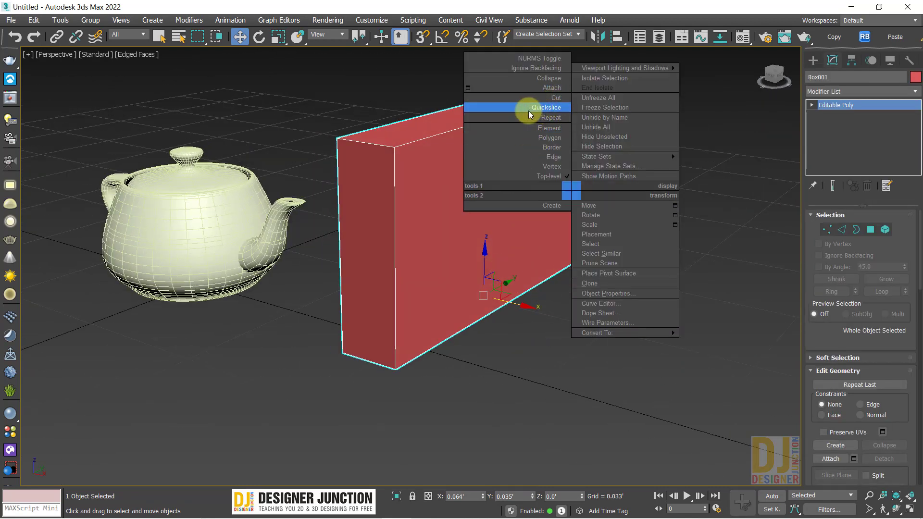
left_click(555, 113)
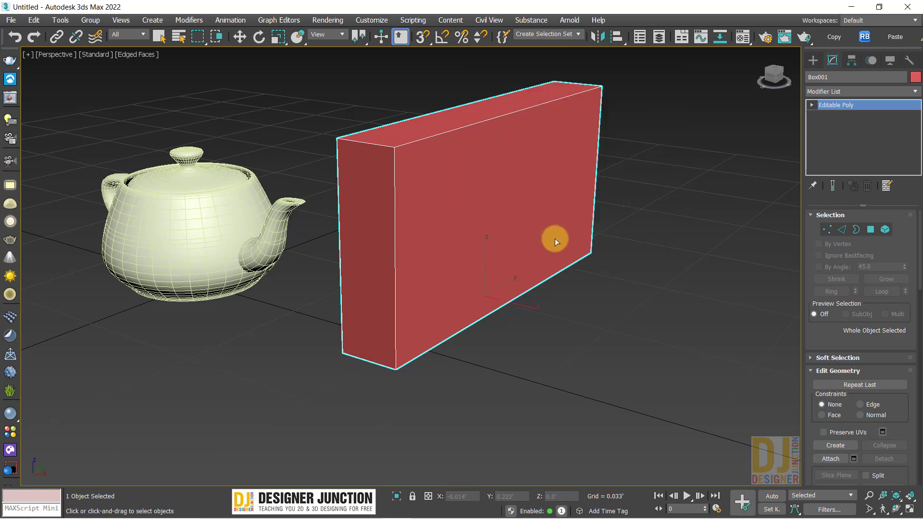
middle_click_drag(552, 238, 481, 192, "alt")
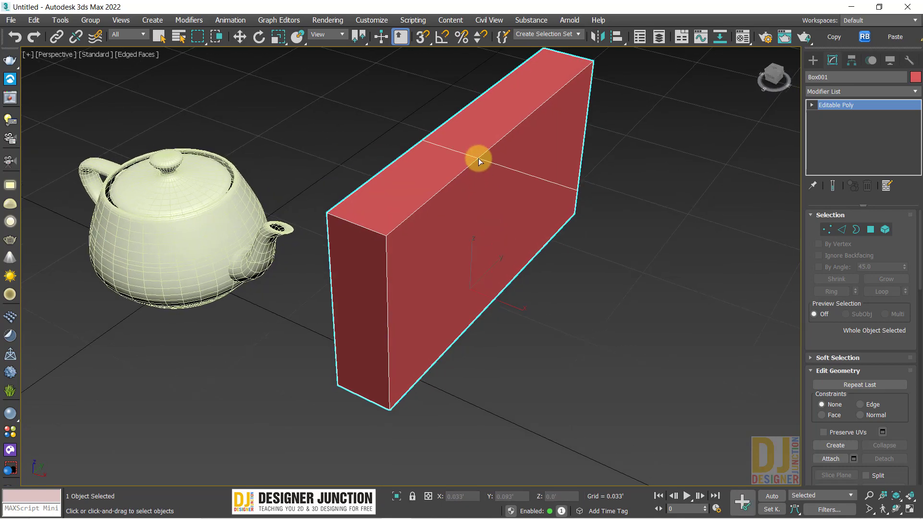
left_click(477, 324)
key("w")
Delete the sliced box beside the teapot.
middle_click_drag(429, 299, 287, 291, "alt")
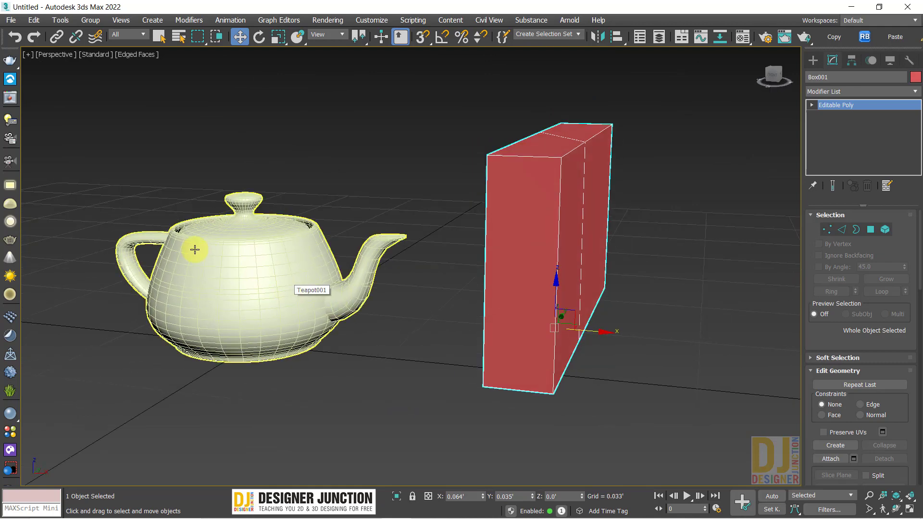
middle_click_drag(562, 212, 634, 135, "alt")
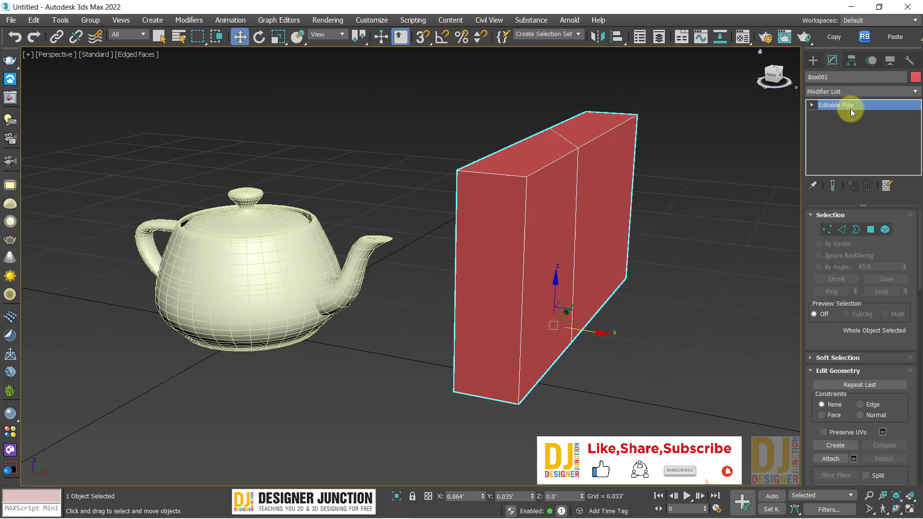
left_click(675, 275)
left_click(581, 305)
key("Delete")
Select the teapot again and change its slice type to Split Mesh.
left_click(297, 316)
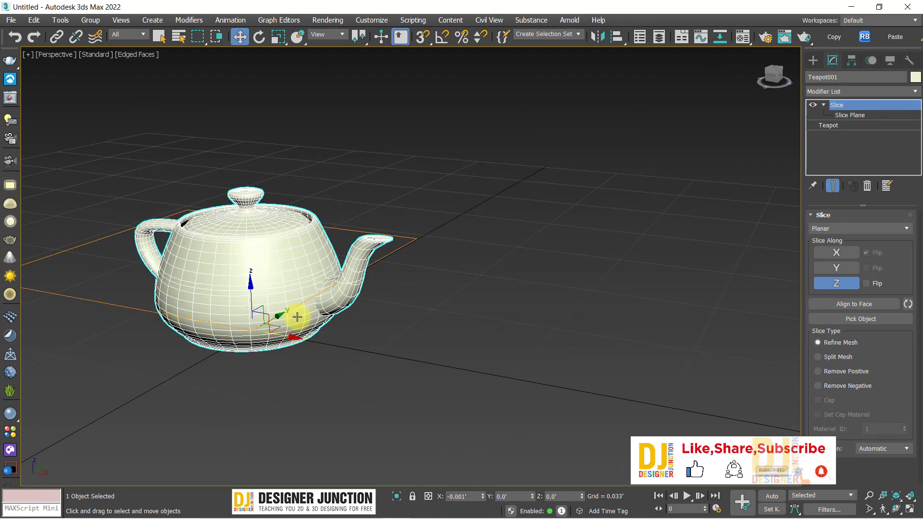
middle_click_drag(297, 317, 363, 336, "alt")
scroll(362, 336, "up", 3)
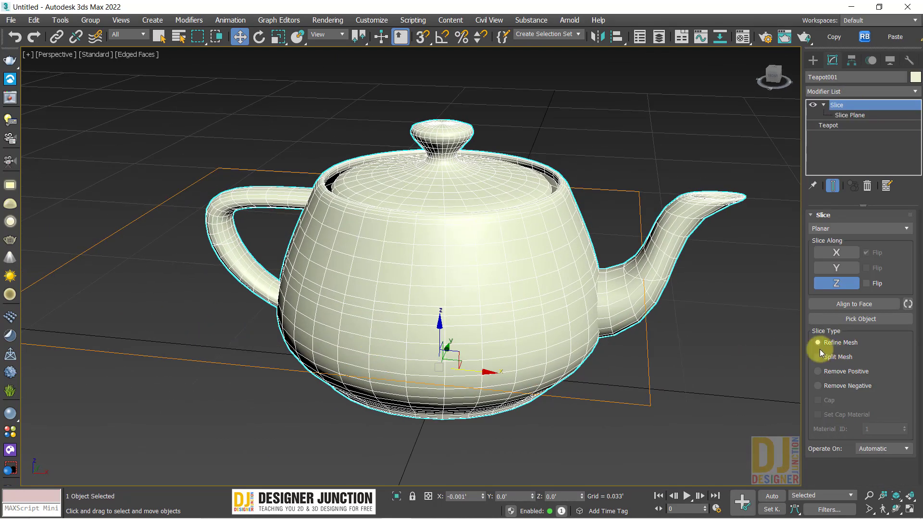
middle_click_drag(601, 307, 539, 318, "alt")
middle_click_drag(539, 318, 513, 314)
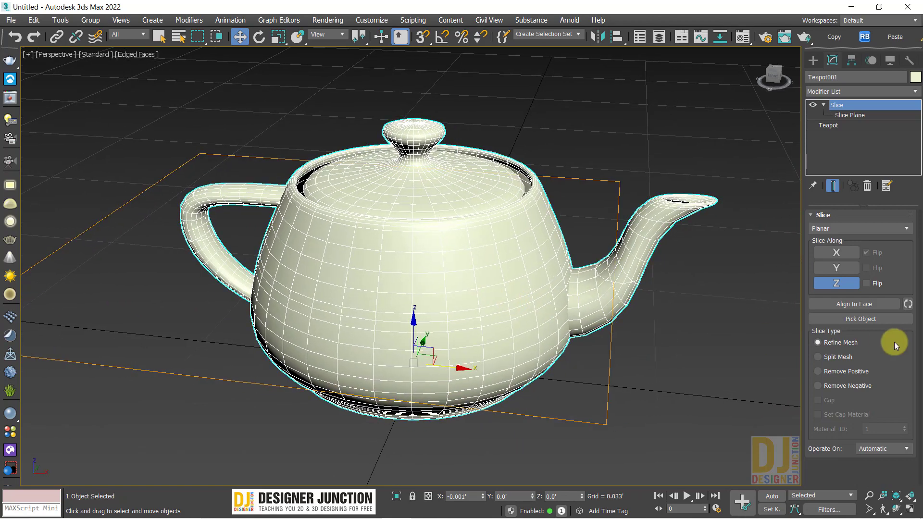
left_click(827, 358)
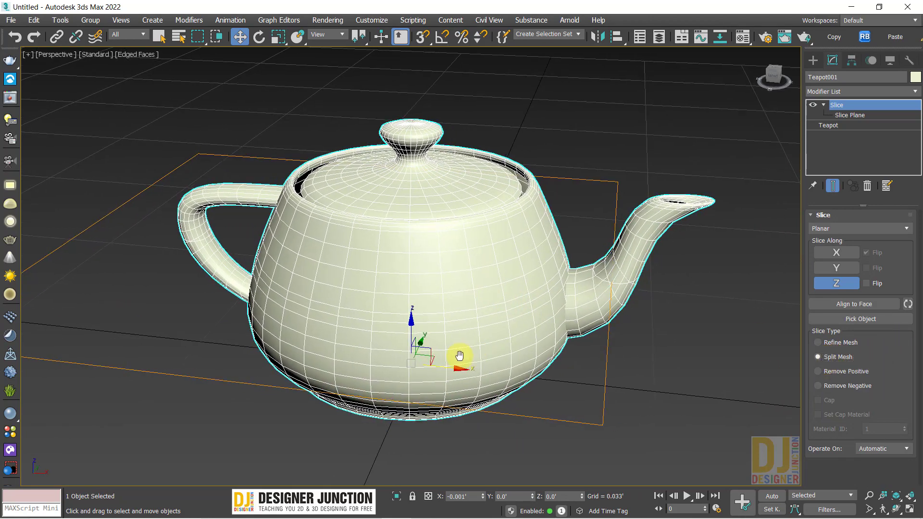
Activate the Slice Plane sub-object and try sliding it along Z with Split Mesh.
middle_click_drag(457, 354, 449, 324, "alt")
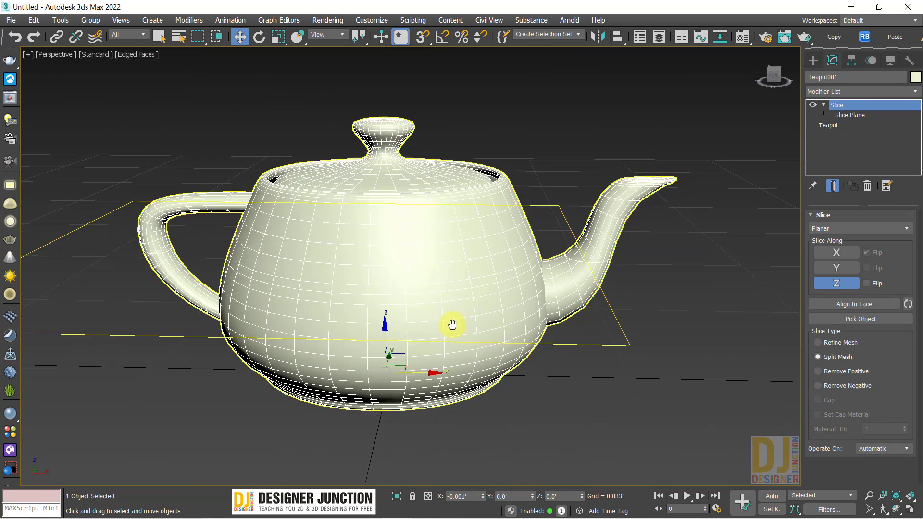
left_click(843, 114)
middle_click_drag(463, 281, 339, 237, "alt")
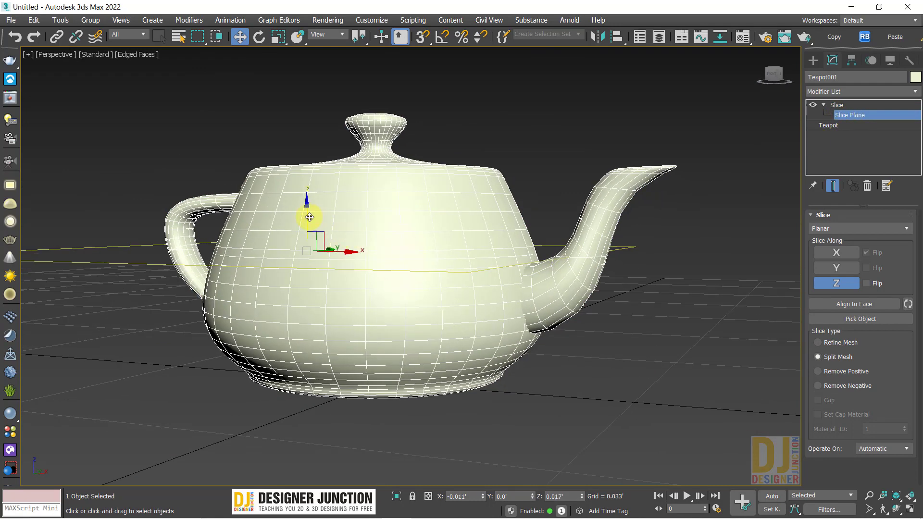
left_click_drag(310, 217, 353, 217)
middle_click_drag(353, 218, 406, 186, "alt")
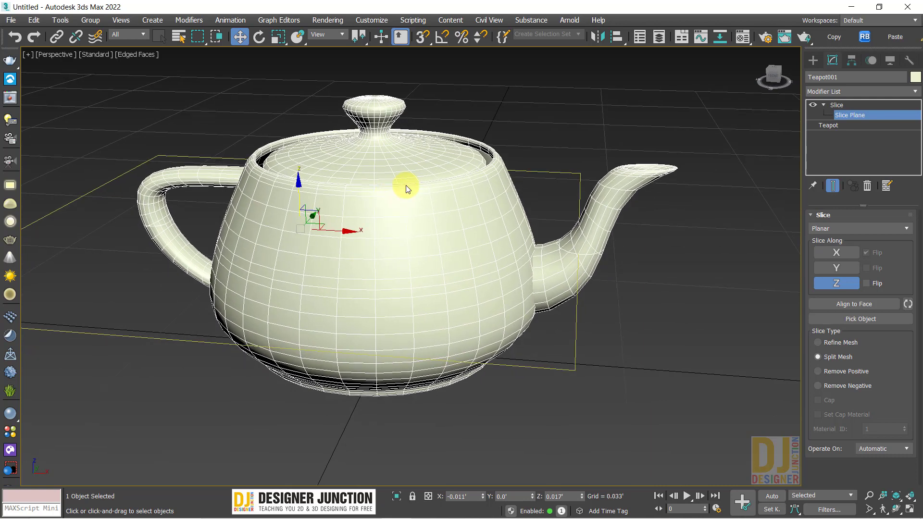
Convert the split teapot to an Editable Poly.
right_click(406, 186)
right_click(386, 218)
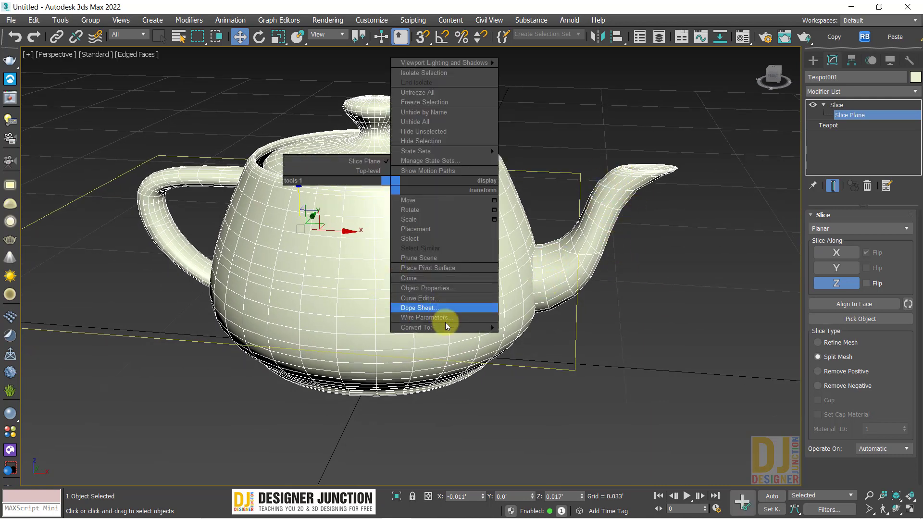
mouse_move(446, 324)
left_click(559, 336)
middle_click_drag(639, 262, 623, 247, "alt")
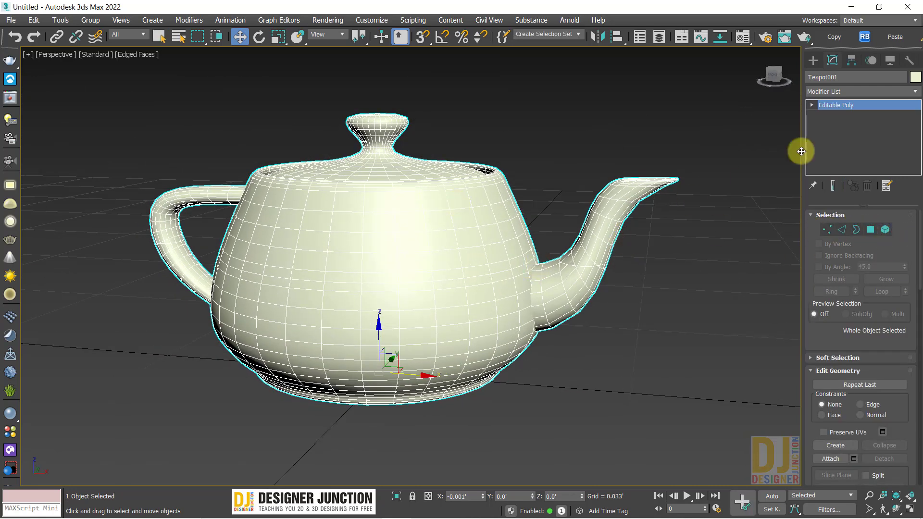
Enter the Element sub-object level and try lifting the body's upper part off the lower part.
left_click(885, 229)
left_click(397, 233)
middle_click_drag(397, 233, 386, 191, "alt")
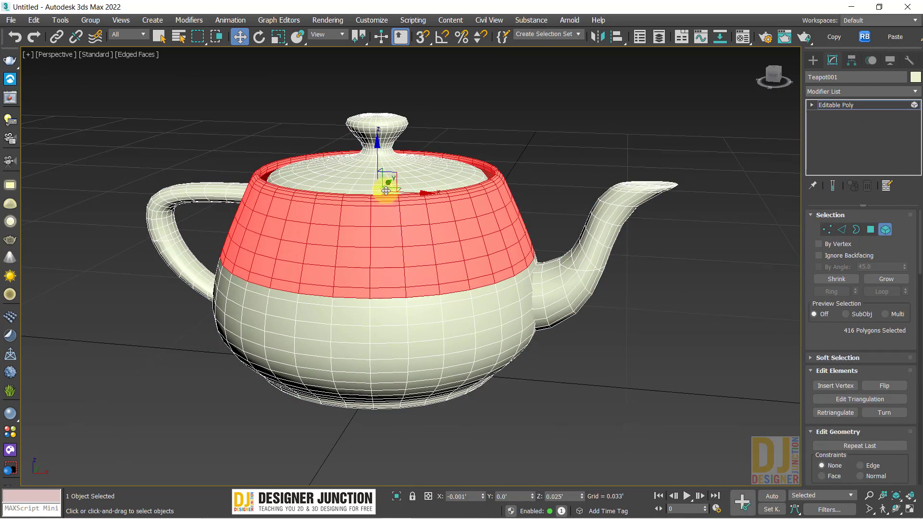
left_click_drag(399, 179, 548, 36)
key("ctrl+z")
Select the spout's upper element and try moving the upper and lower spout pieces apart.
scroll(527, 274, "up", 5)
middle_click_drag(527, 276, 540, 270, "alt")
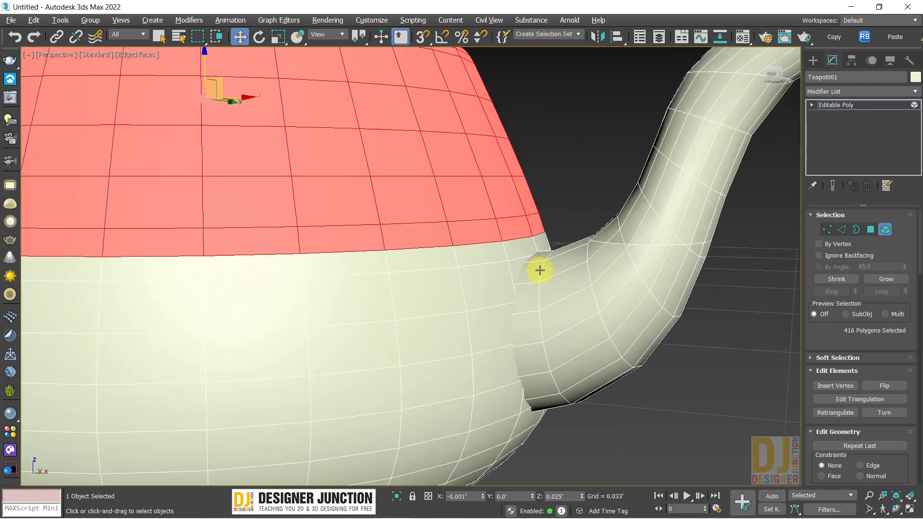
left_click(672, 233)
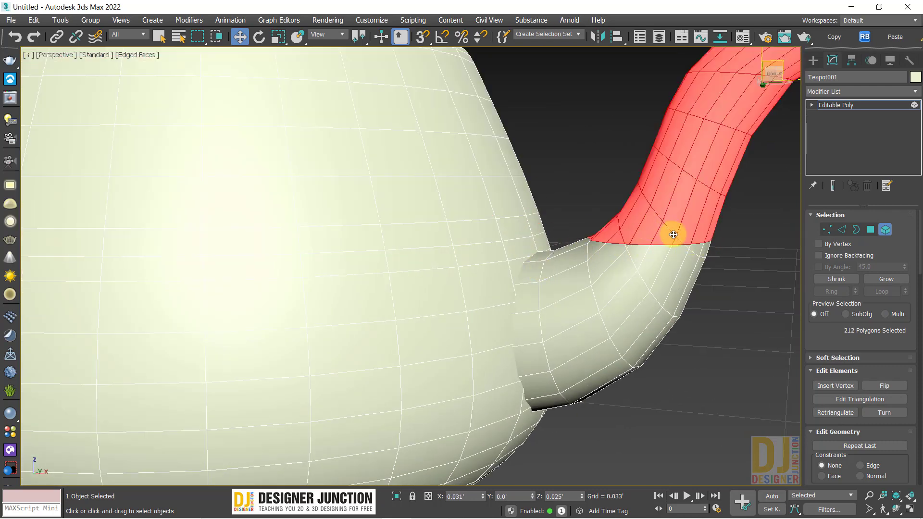
scroll(671, 233, "down", 6)
left_click_drag(666, 204, 679, 284)
right_click(679, 284)
left_click_drag(591, 275, 625, 221)
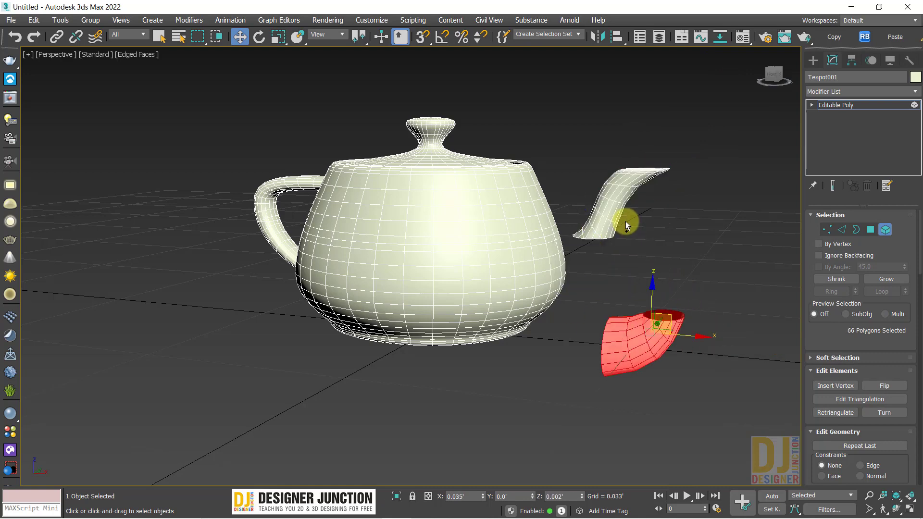
right_click(625, 221)
Pull the lower body, both handle pieces, the upper body, the spout base and the lid apart as separate elements.
left_click_drag(521, 294, 407, 328)
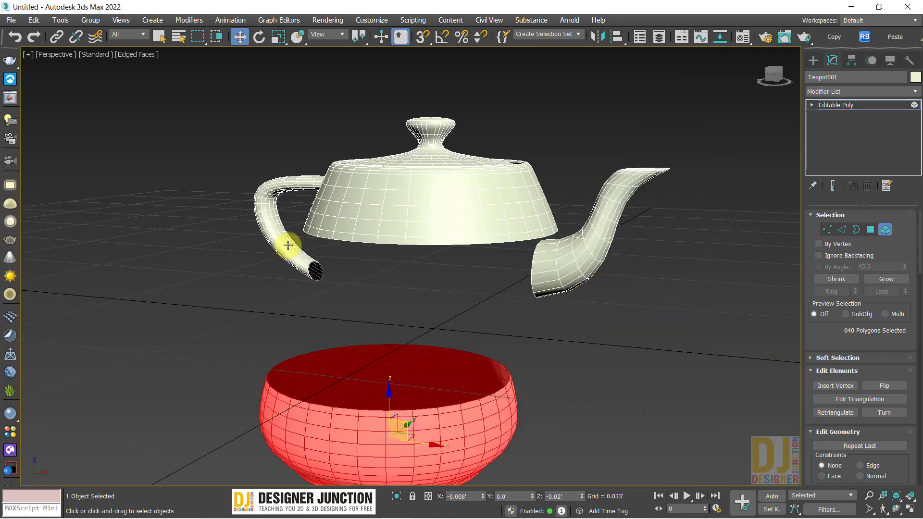
left_click_drag(288, 245, 149, 332)
left_click_drag(262, 202, 145, 97)
left_click_drag(423, 212, 481, 92)
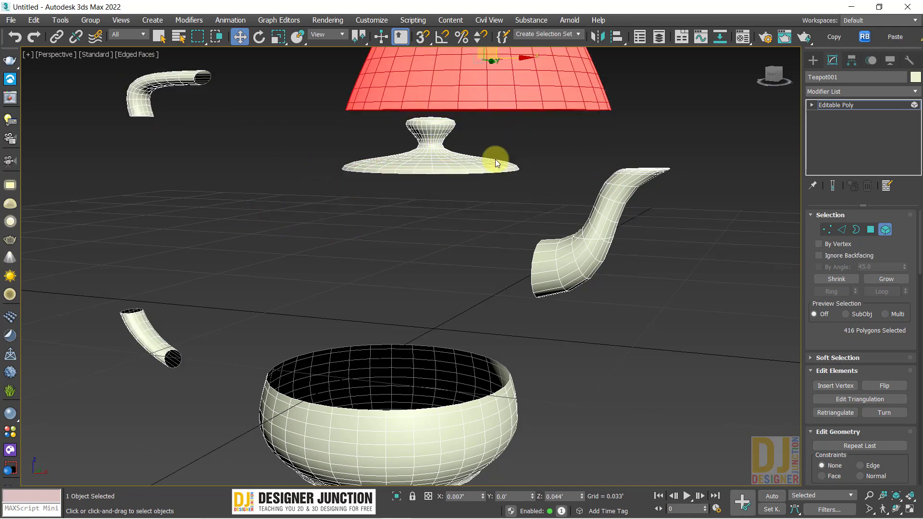
left_click(595, 198)
left_click_drag(589, 252, 709, 339)
left_click_drag(461, 168, 310, 86)
Undo the element moves until the teapot pieces are back together.
key("ctrl+z")
key("ctrl+z")
key("ctrl+z")
key("ctrl+z")
key("ctrl+z")
key("ctrl+z")
key("ctrl+z")
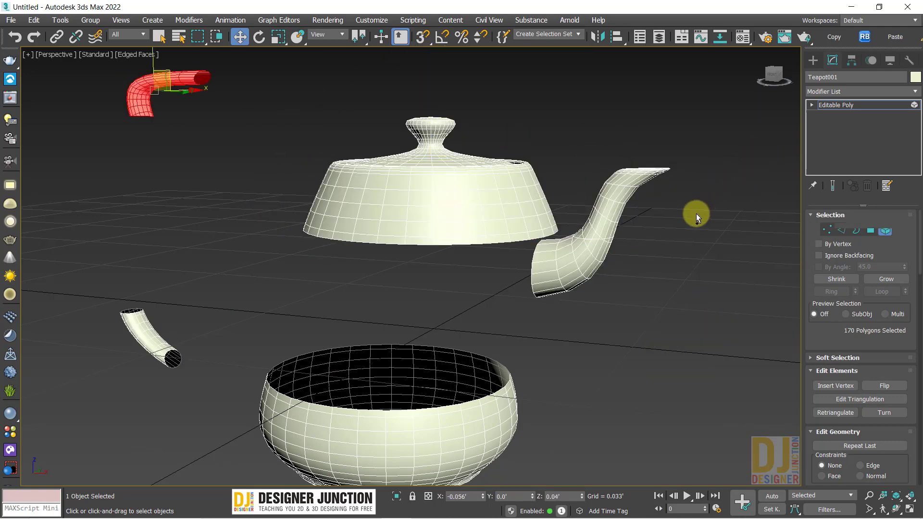
key("ctrl+z")
key("ctrl+z")
key("ctrl+z")
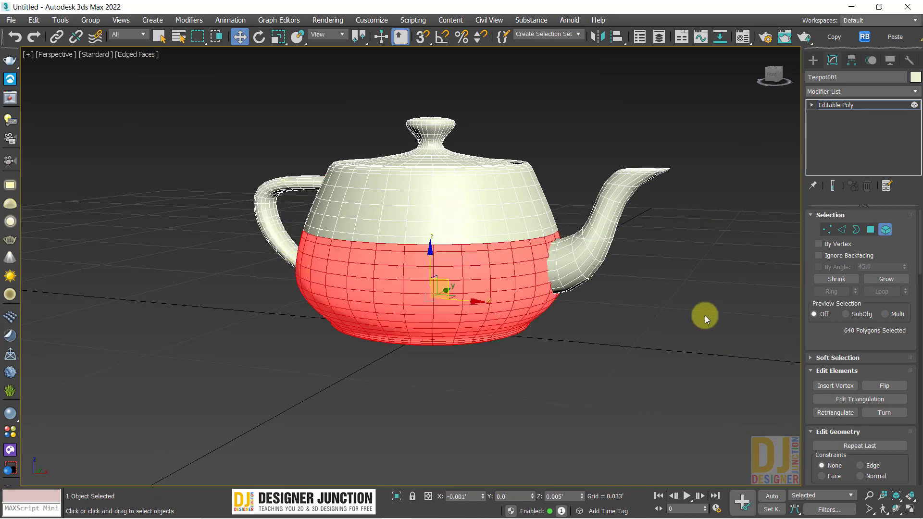
Leave the Element level and undo the Editable Poly conversion back to the Slice modifier with Refine Mesh.
left_click(705, 319)
left_click(832, 108)
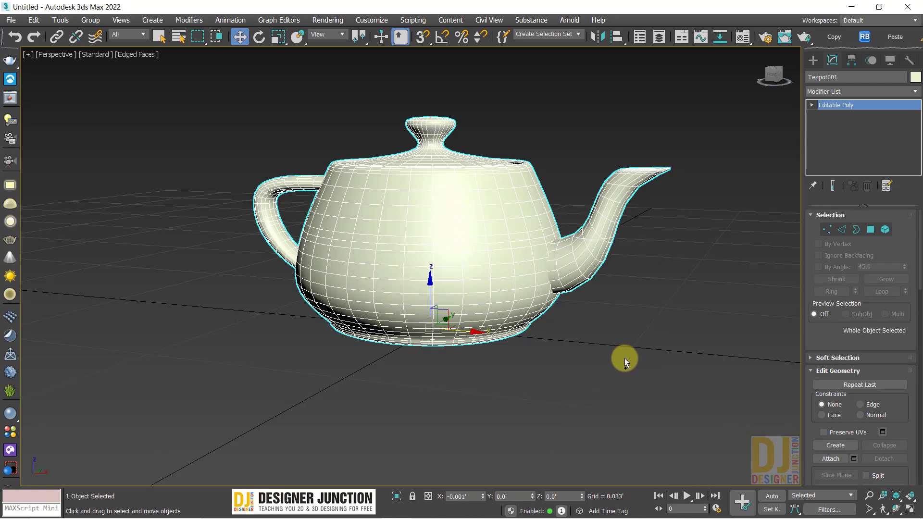
key("ctrl+z")
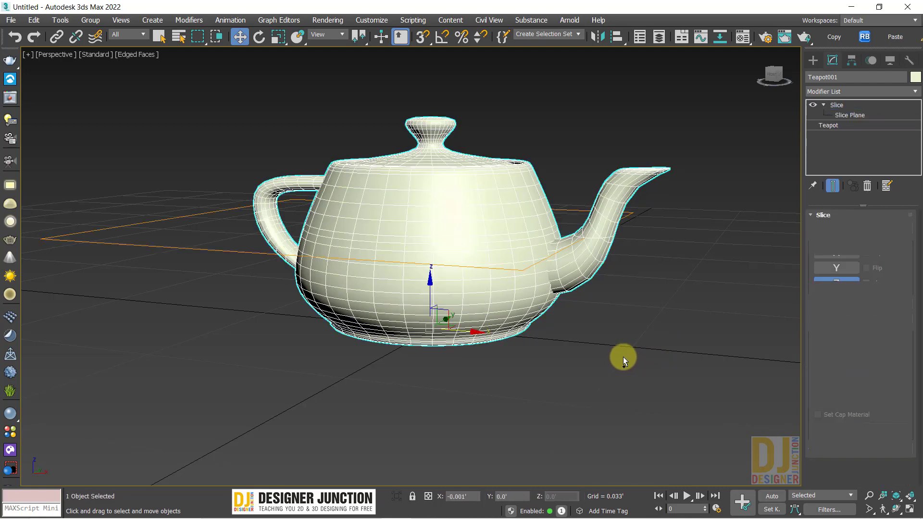
mouse_move(544, 313)
middle_mouse_down("alt")
mouse_move(472, 330)
mouse_move(448, 280)
middle_mouse_up("alt")
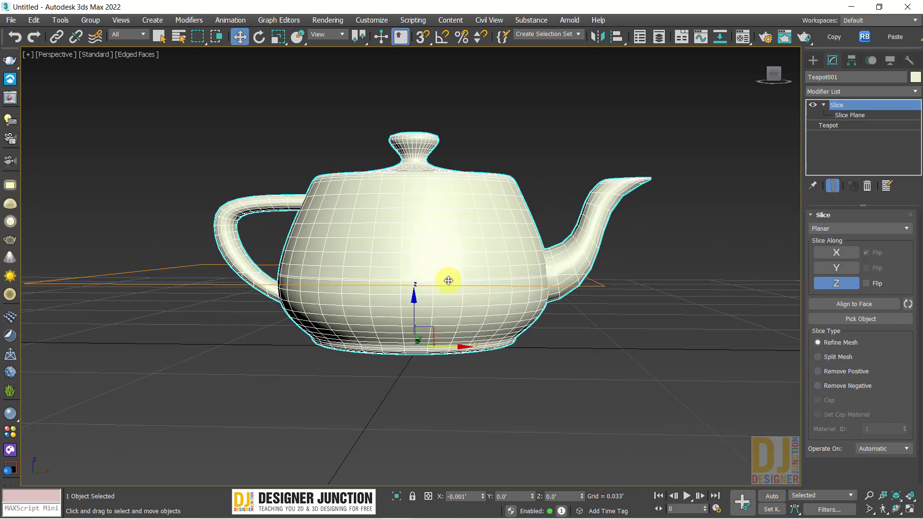
left_click_drag(414, 306, 423, 248)
key("ctrl+z")
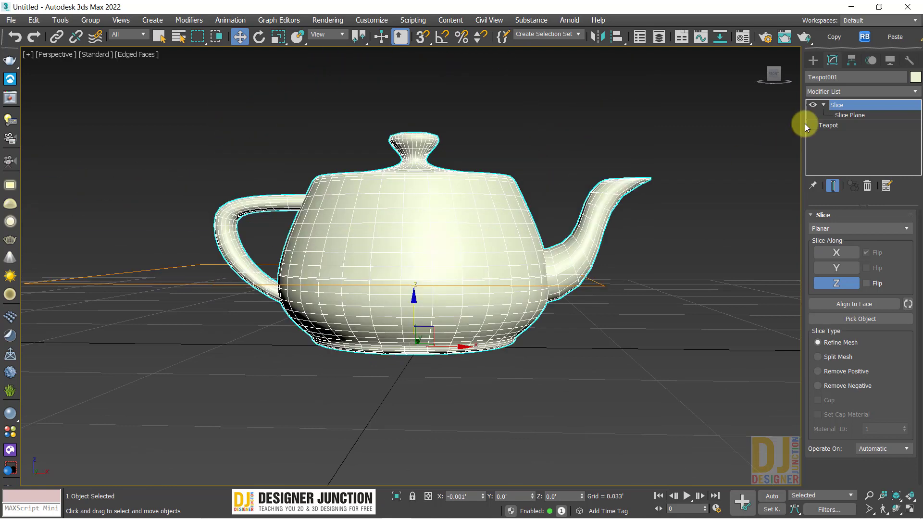
Activate the Slice Plane sub-object and raise it along Z through the lid's knob, to about 0.033'.
left_click(838, 116)
middle_click_drag(443, 246, 431, 262, "alt")
left_click_drag(353, 238, 412, 136)
scroll(408, 139, "up", 6)
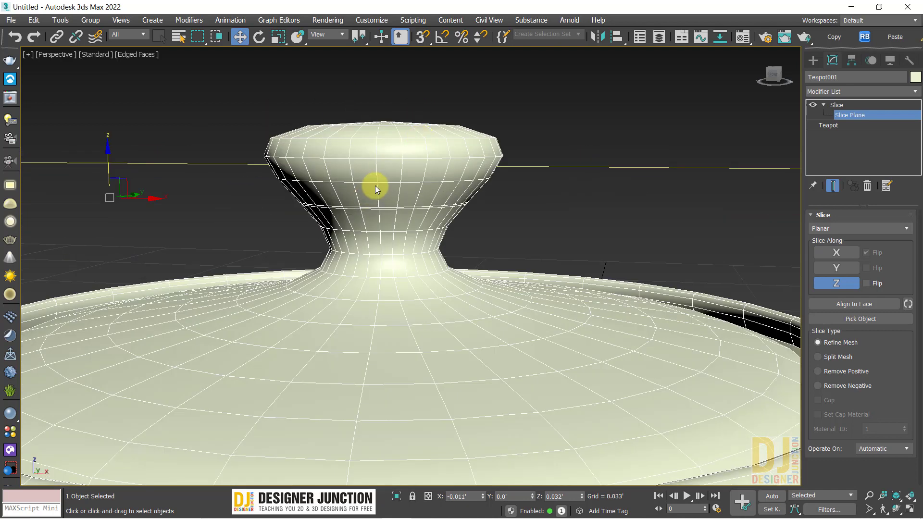
left_click_drag(111, 163, 130, 148)
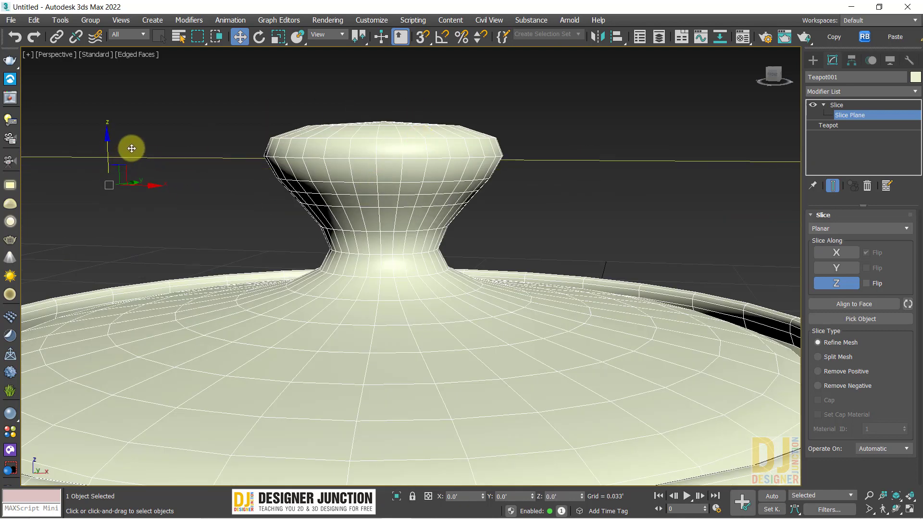
Convert the teapot with the Refine Mesh slice to an Editable Poly.
scroll(405, 211, "down", 6)
scroll(406, 211, "down", 3)
right_click(402, 186)
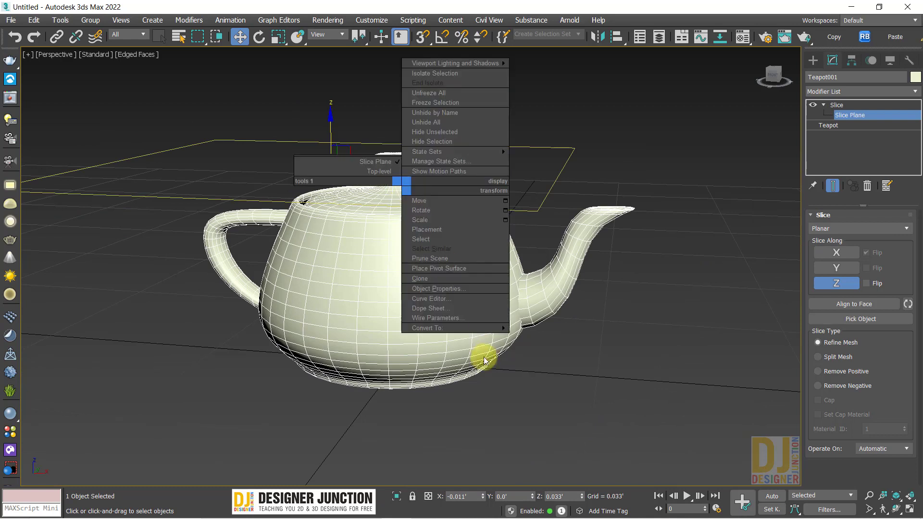
mouse_move(495, 329)
left_click(577, 337)
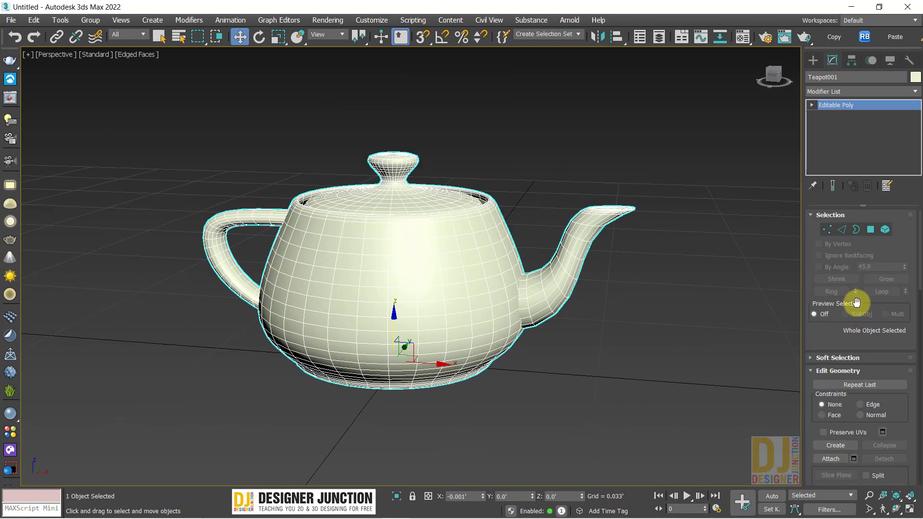
Enter the Element level and try lifting the lid off the teapot, then undo the move.
left_click(880, 232)
left_click_drag(410, 161, 458, 71)
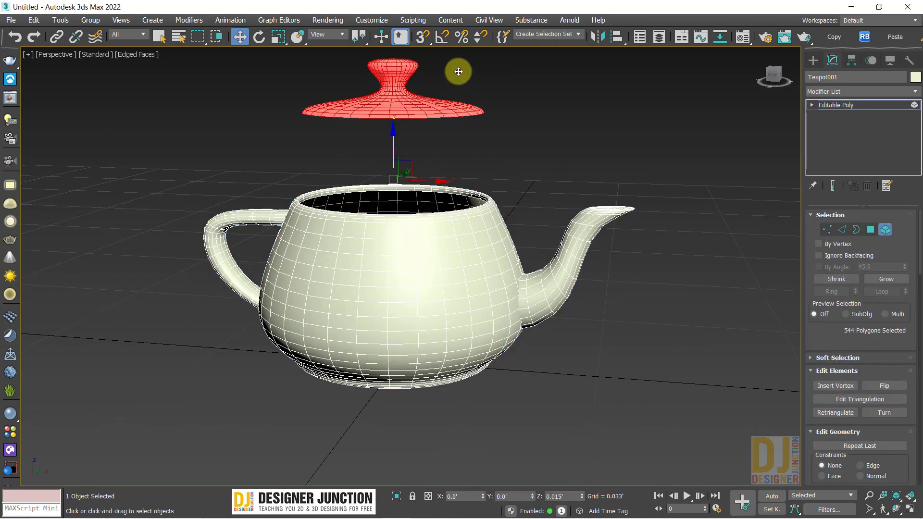
key("ctrl+z")
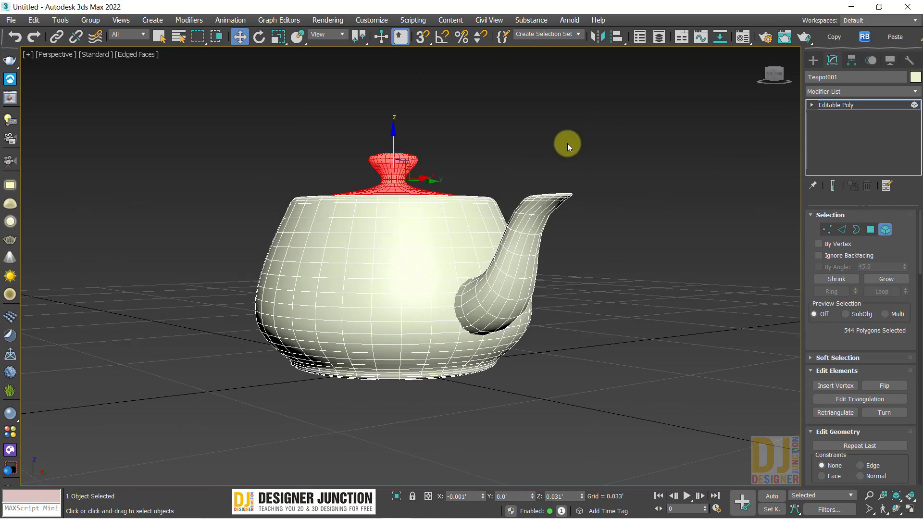
Try moving the body element away from the lid and undo the move.
scroll(370, 161, "up", 5)
middle_click_drag(356, 150, 386, 126, "alt")
scroll(386, 135, "down", 3)
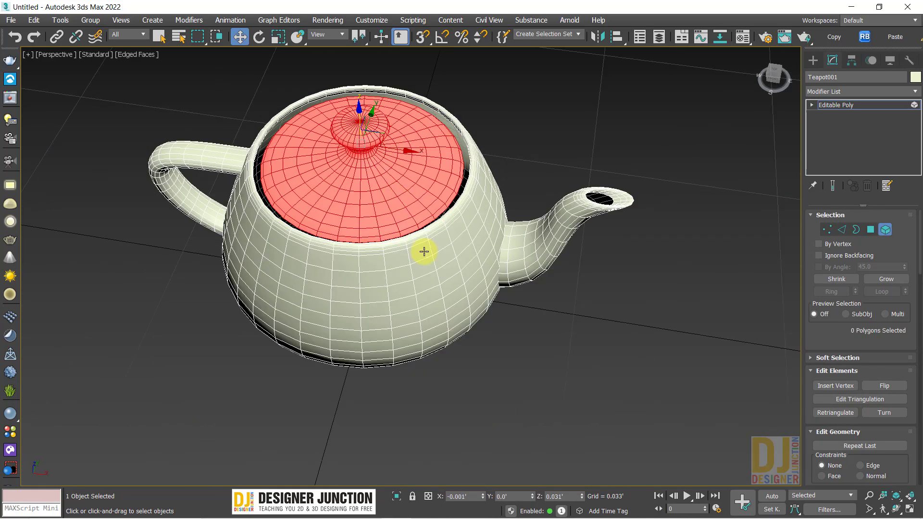
left_click_drag(423, 251, 495, 435)
key("z")
key("ctrl+z")
scroll(547, 274, "down", 5)
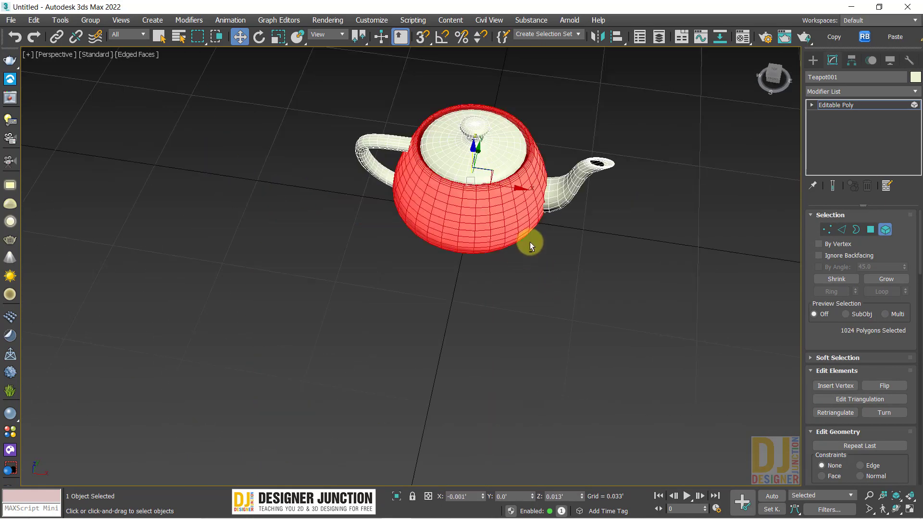
Undo the Editable Poly conversion to get back to the teapot's Slice modifier.
middle_click_drag(529, 243, 463, 255, "alt")
scroll(463, 255, "up", 3)
key("ctrl+z")
key("ctrl+z")
key("ctrl+z")
key("ctrl+z")
key("ctrl+z")
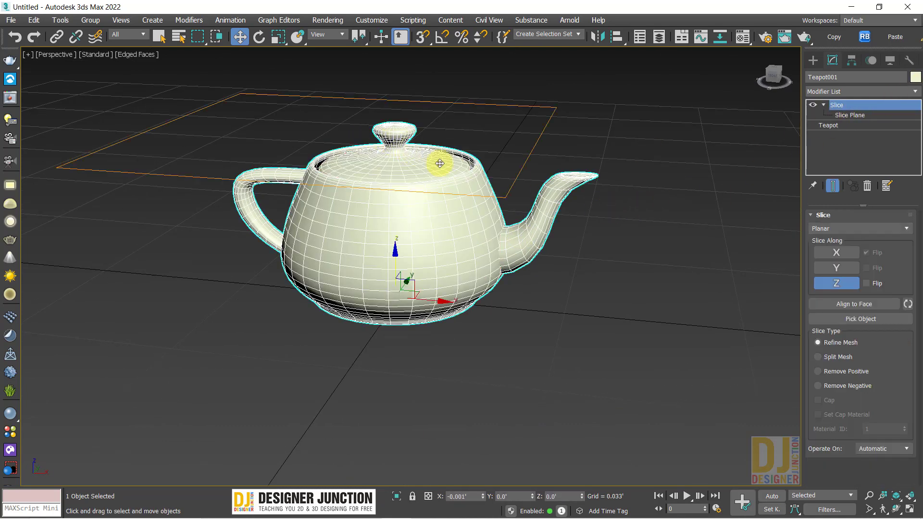
Activate the Slice Plane in the Front view and lower it from the lid's knob into the teapot body.
middle_click_drag(440, 163, 354, 167, "alt")
key("f")
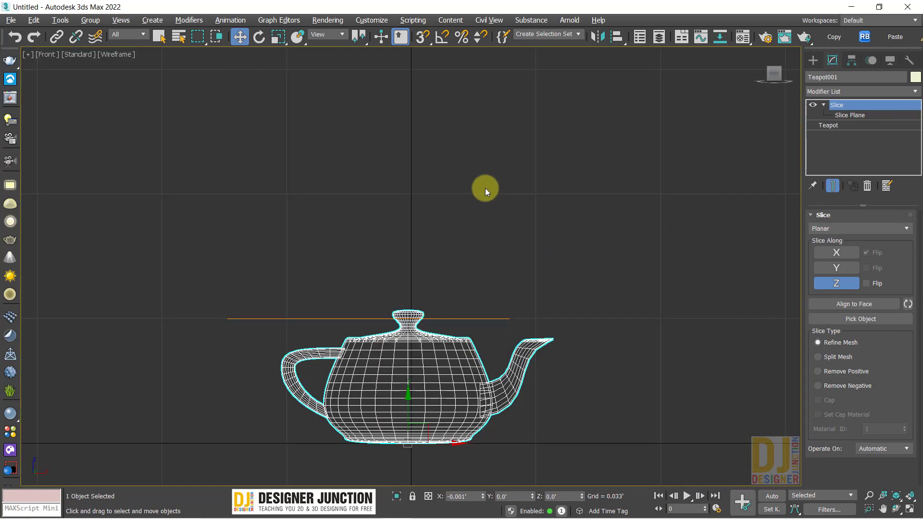
scroll(428, 331, "up", 3)
scroll(452, 151, "up", 3)
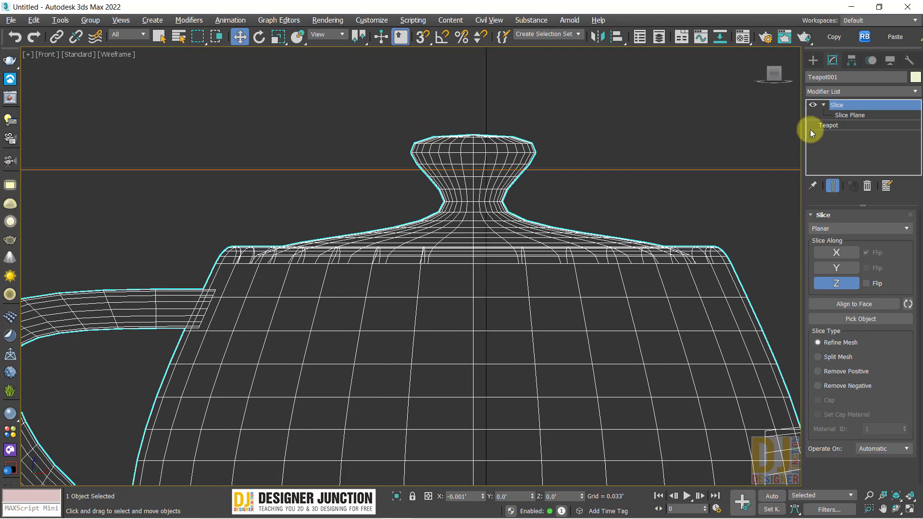
left_click(854, 114)
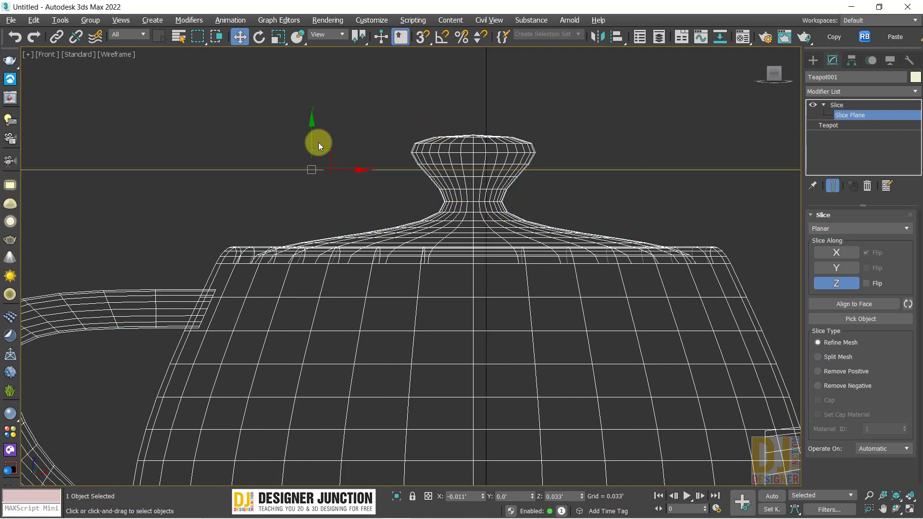
left_click_drag(315, 138, 311, 311)
Return to the Perspective view and adjust the slice plane along Z to about 0.024', just below the rim.
key("alt+w")
left_click(552, 336)
key("alt+w")
middle_click_drag(529, 313, 329, 184, "alt")
scroll(400, 224, "up", 3)
left_click_drag(309, 174, 330, 161)
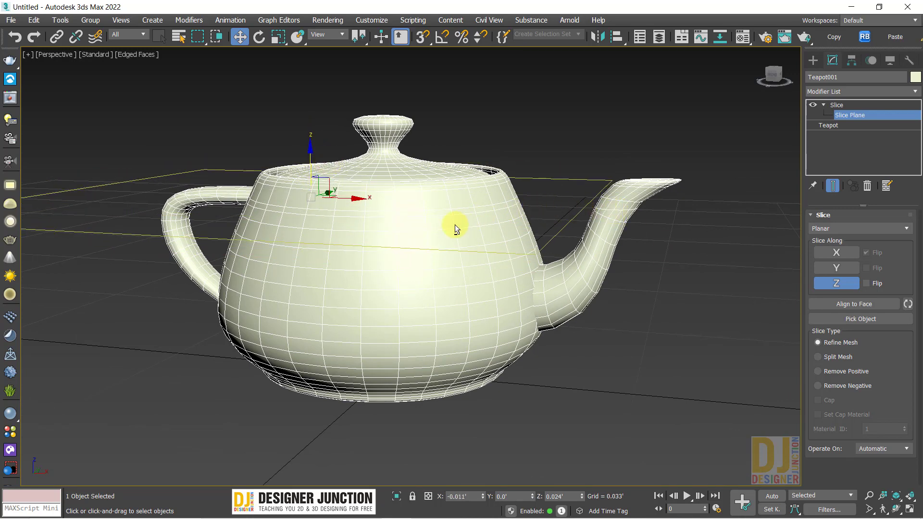
Check the slice plane's height against the whole teapot in the Front view and return to Perspective.
middle_click_drag(455, 224, 606, 164, "alt")
key("f")
key("z")
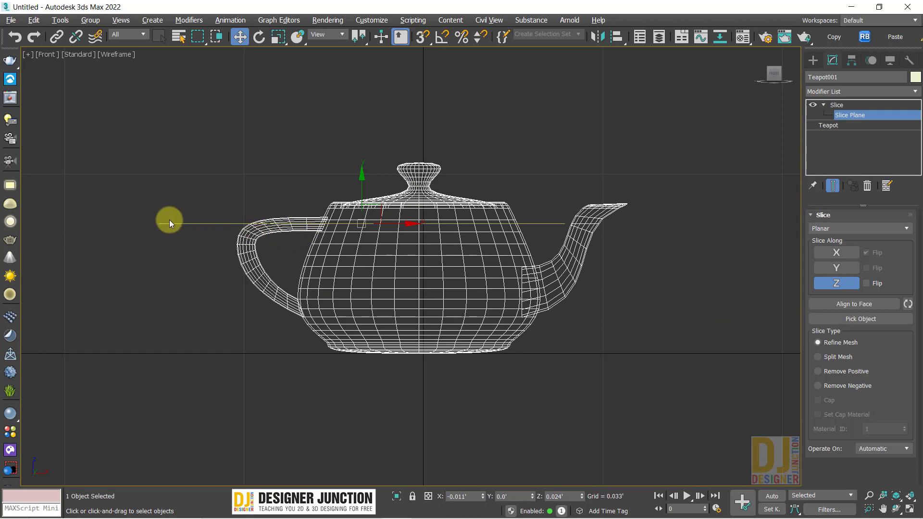
key("alt+w")
left_click(595, 319)
key("alt+w")
middle_click_drag(501, 310, 557, 226, "alt")
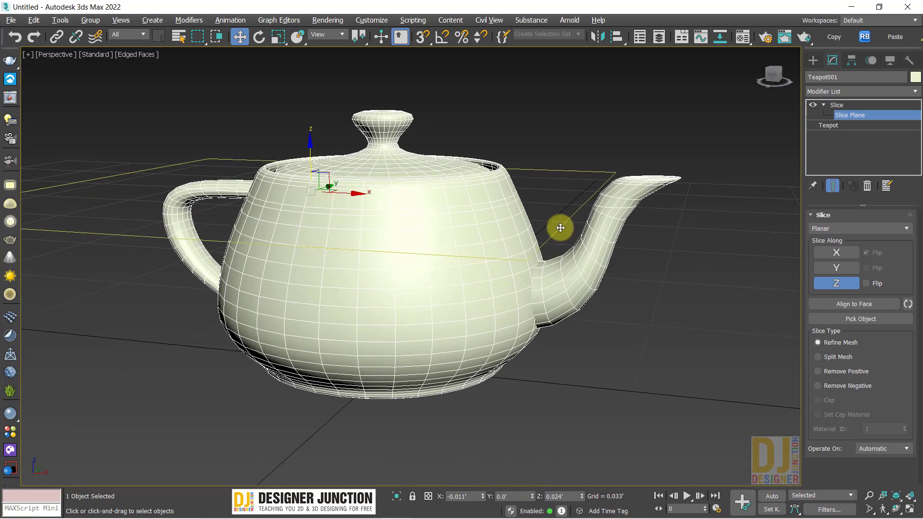
Convert the teapot sliced near the rim to an Editable Poly.
right_click(555, 223)
mouse_move(654, 365)
left_click(719, 375)
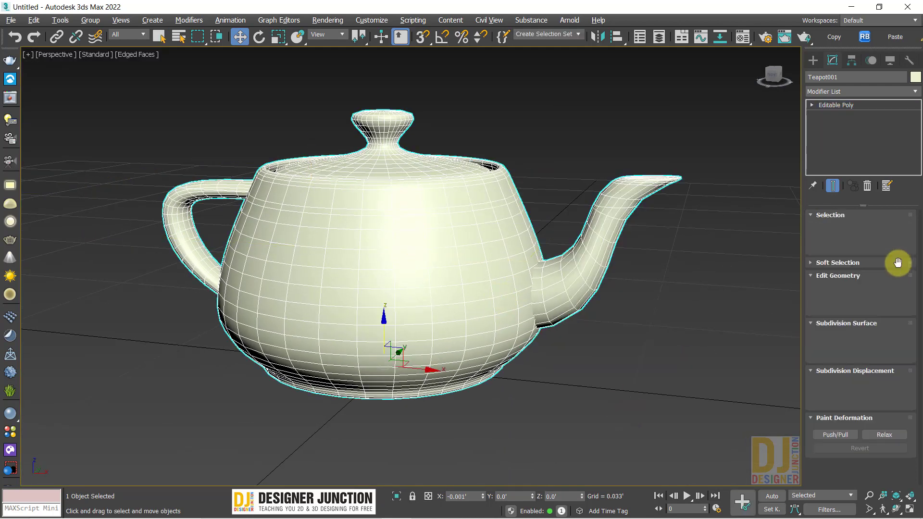
Select the teapot's body as an element and try moving it down, then undo the move.
left_click(873, 233)
left_click(451, 197)
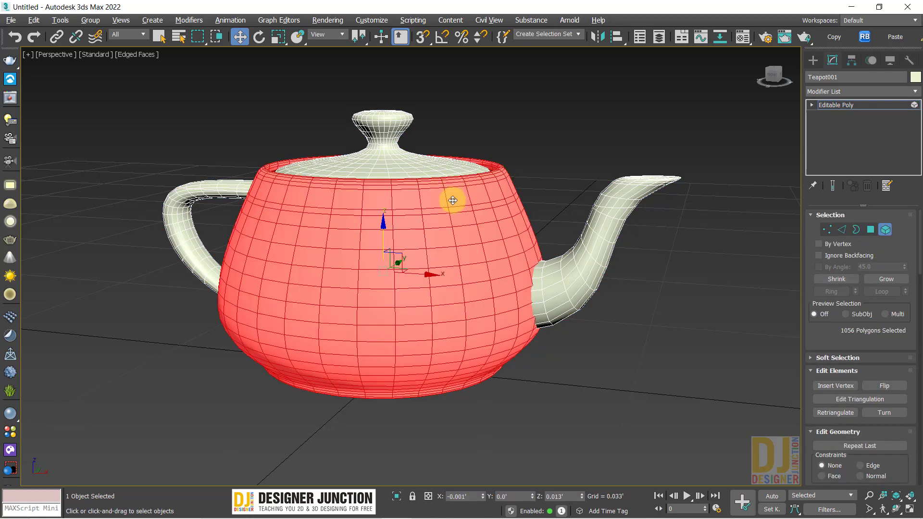
left_click_drag(452, 197, 511, 397)
key("ctrl+z")
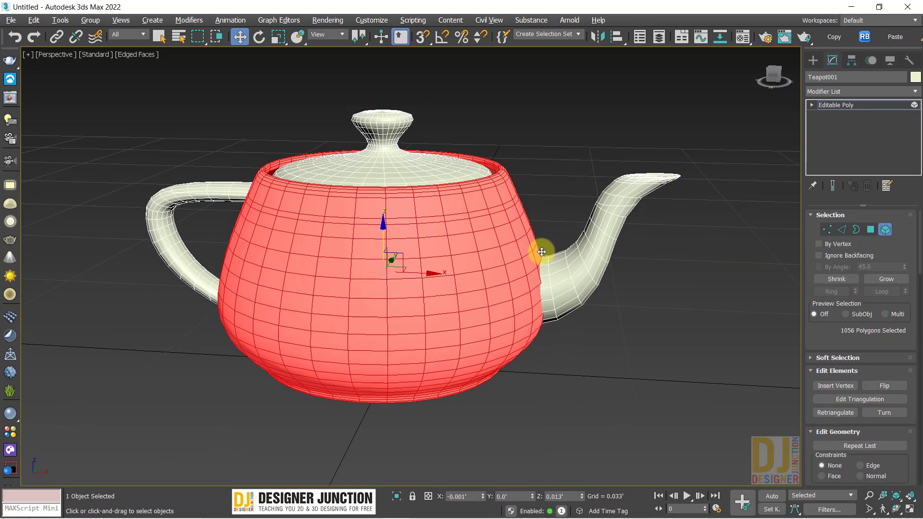
Re-enter the Element level and try moving the body, the handle and the spout as whole elements.
left_click(852, 107)
left_click(886, 230)
left_click(443, 231)
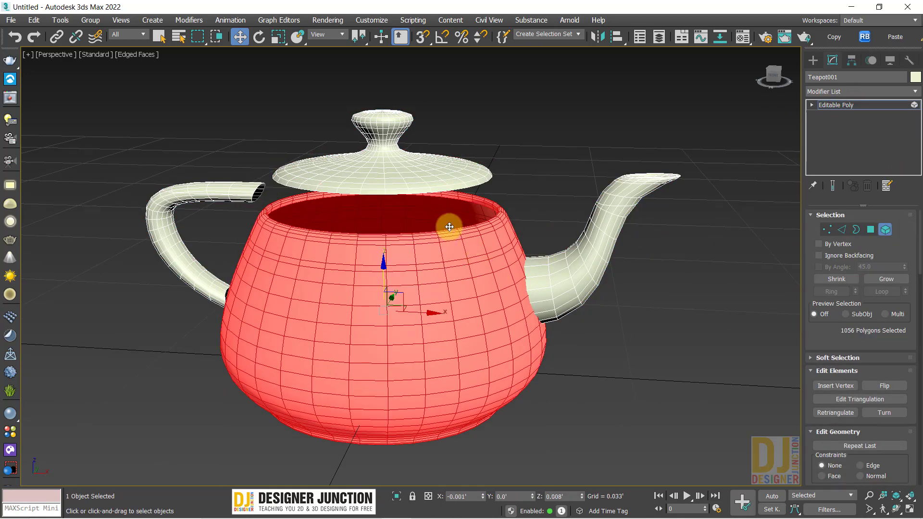
left_click_drag(203, 201, 223, 290)
left_click_drag(648, 195, 671, 128)
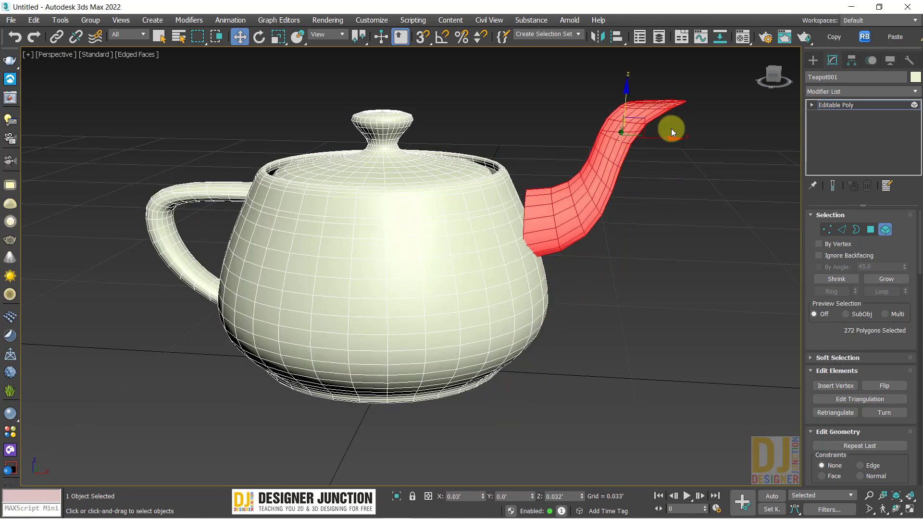
Undo the element edits and the Editable Poly conversion to restore the Slice modifier.
key("ctrl+z")
key("ctrl+z")
key("ctrl+z")
key("ctrl+z")
key("ctrl+z")
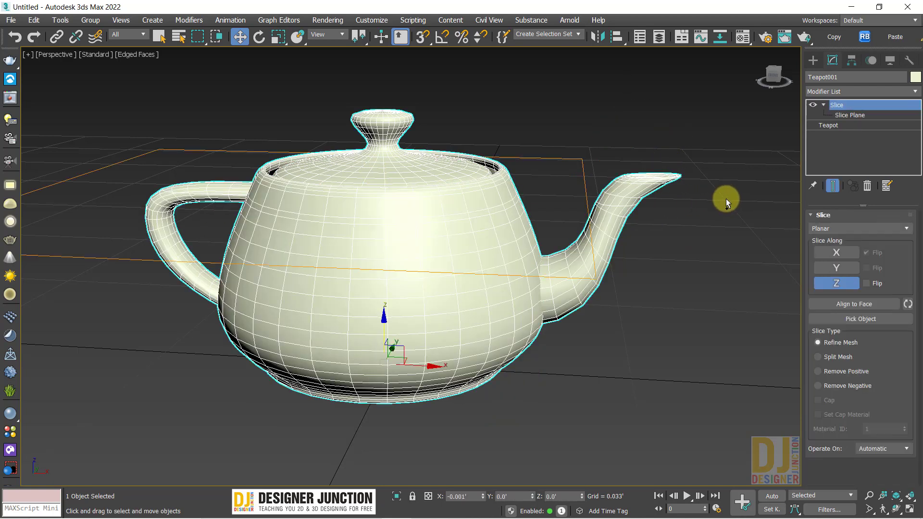
Reselect the teapot and set the Slice modifier's slice type to Split Mesh.
middle_click_drag(726, 199, 523, 222, "alt")
scroll(476, 228, "down", 3)
scroll(543, 248, "up", 5)
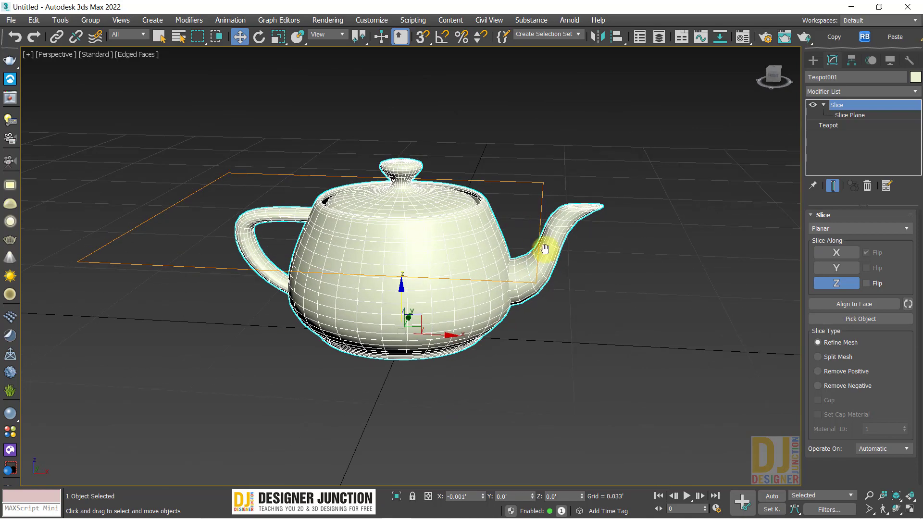
scroll(560, 236, "down", 5)
left_click(712, 313)
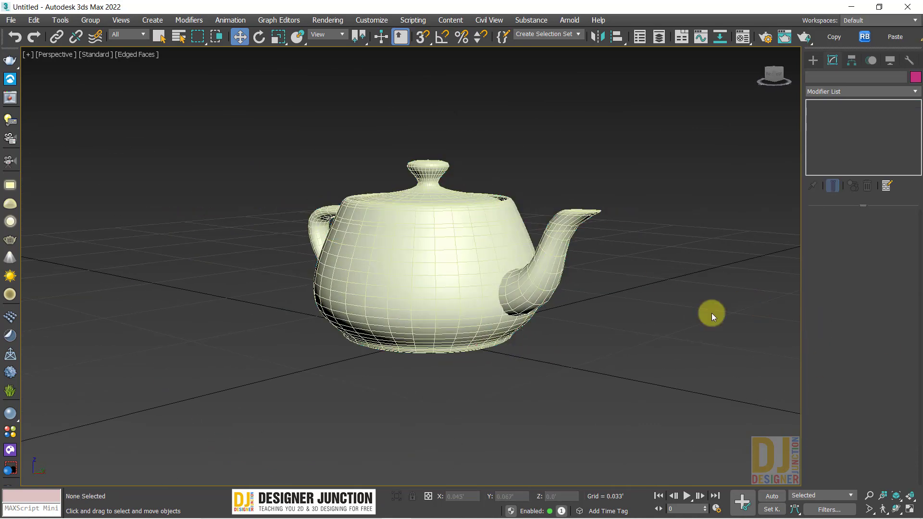
left_click(472, 280)
scroll(500, 281, "up", 4)
middle_click_drag(500, 281, 505, 290)
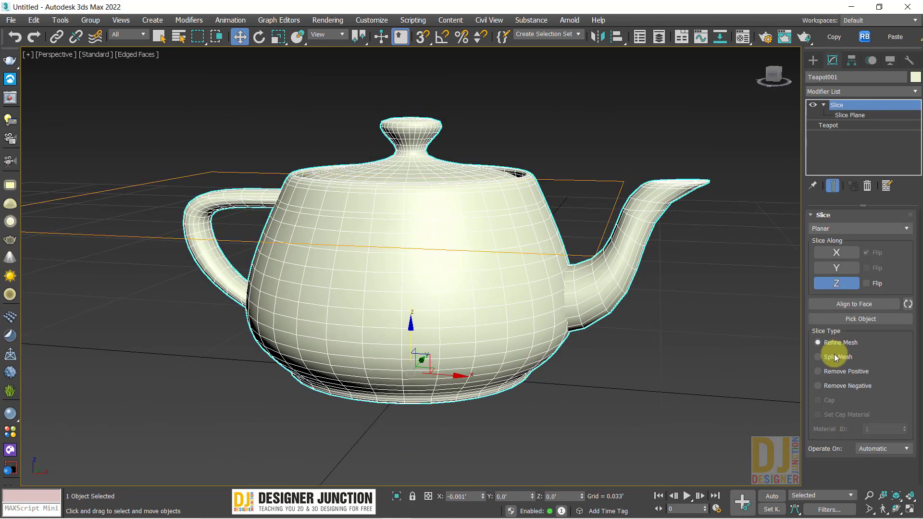
scroll(484, 264, "down", 5)
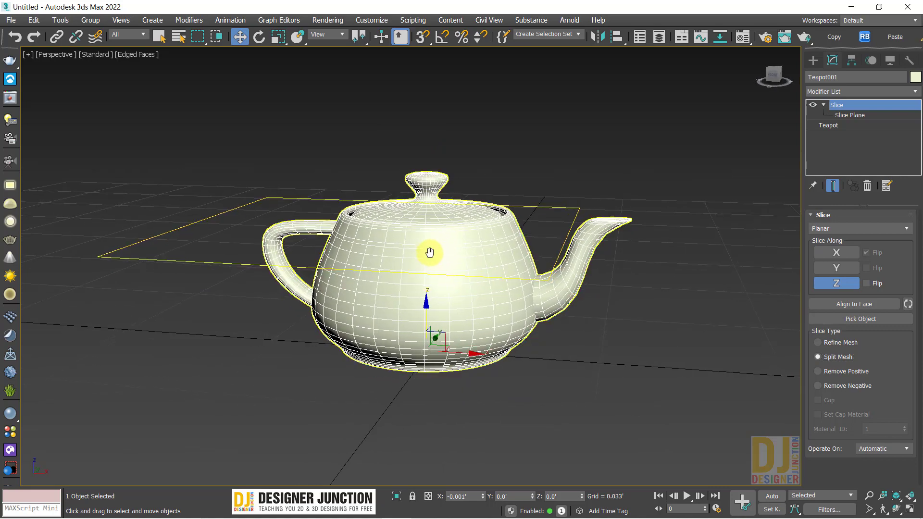
Raise the slice plane in the front view so it cuts through the upper part of the lid's knob, then return to the perspective view.
key("alt+w")
right_click(498, 224)
key("alt+w")
scroll(426, 225, "up", 3)
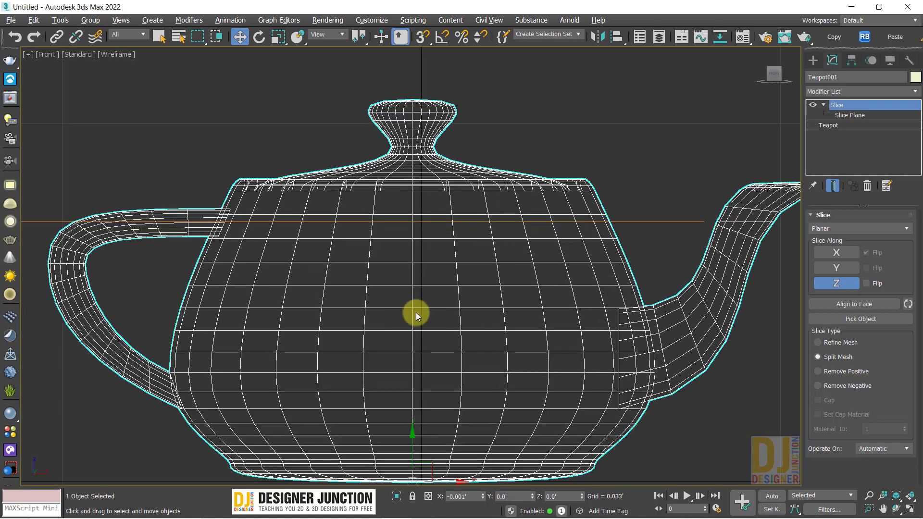
scroll(416, 313, "down", 3)
left_click(862, 118)
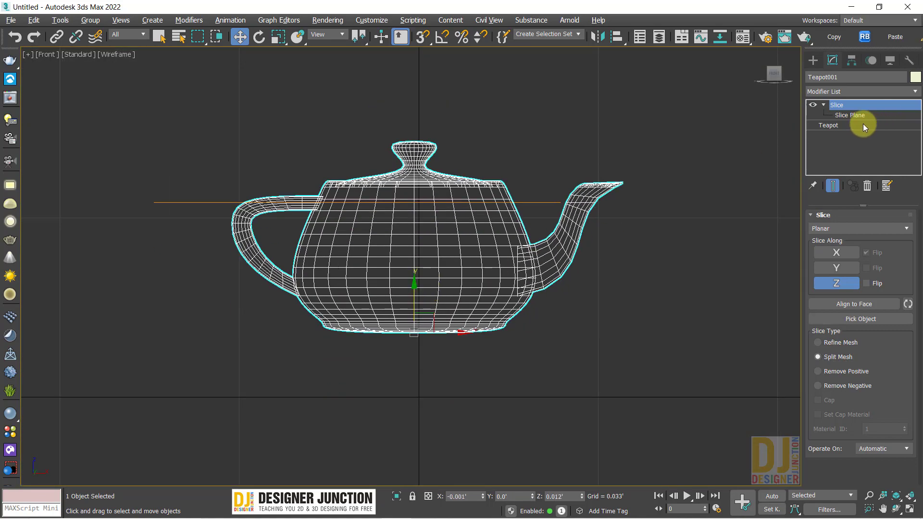
left_click_drag(358, 232, 377, 200)
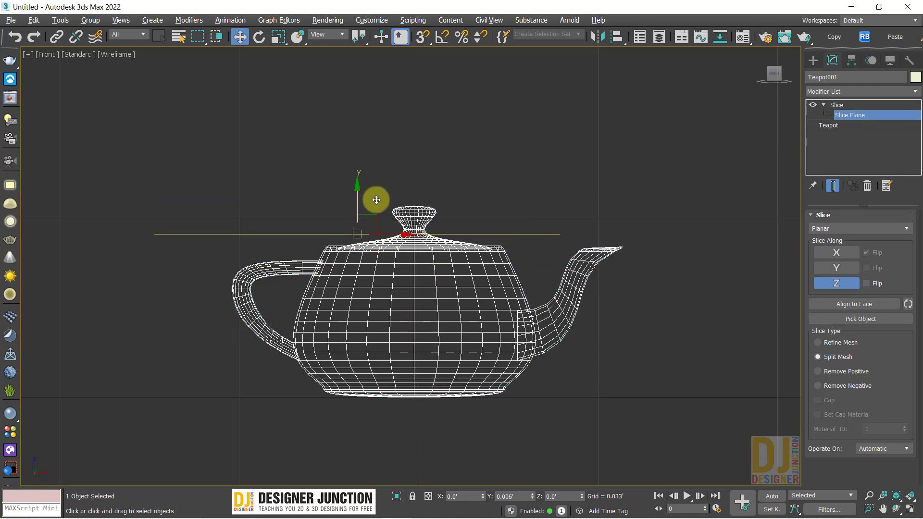
scroll(476, 295, "up", 4)
scroll(450, 283, "down", 2)
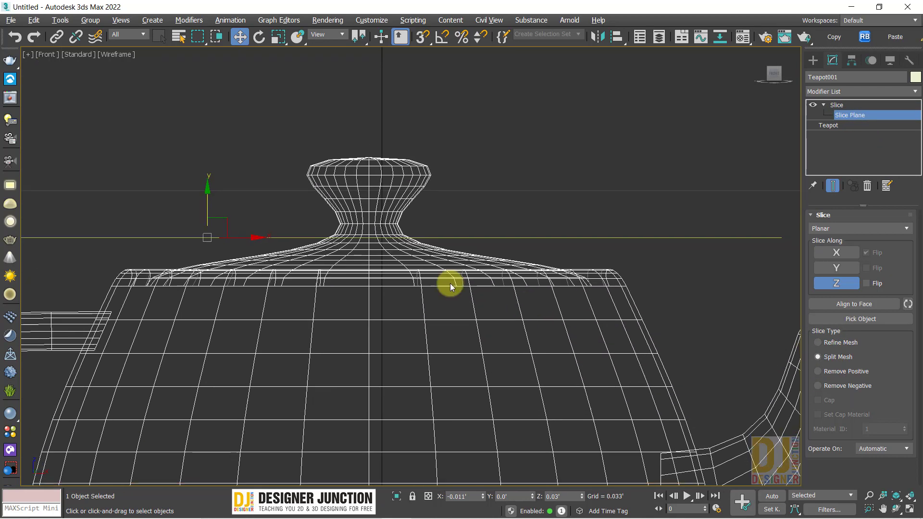
scroll(221, 200, "up", 2)
left_click_drag(204, 187, 249, 141)
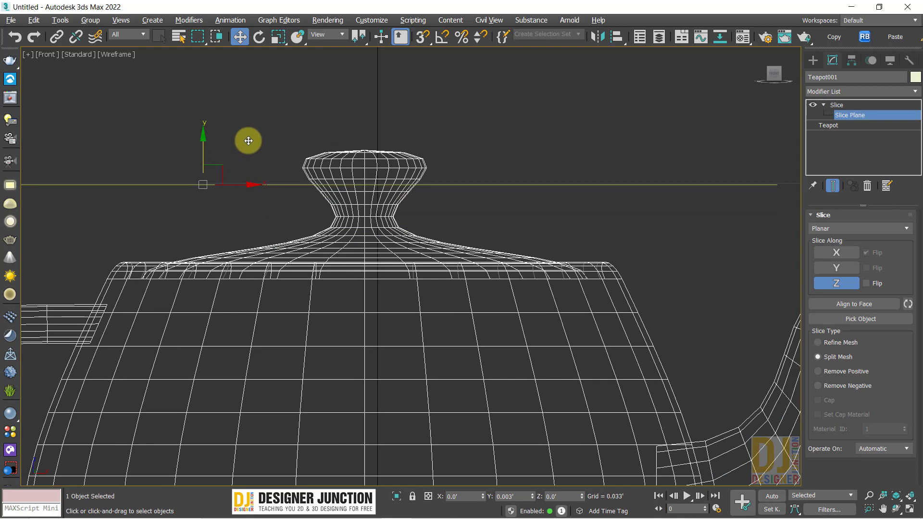
key("alt+w")
left_click(601, 287)
key("alt+w")
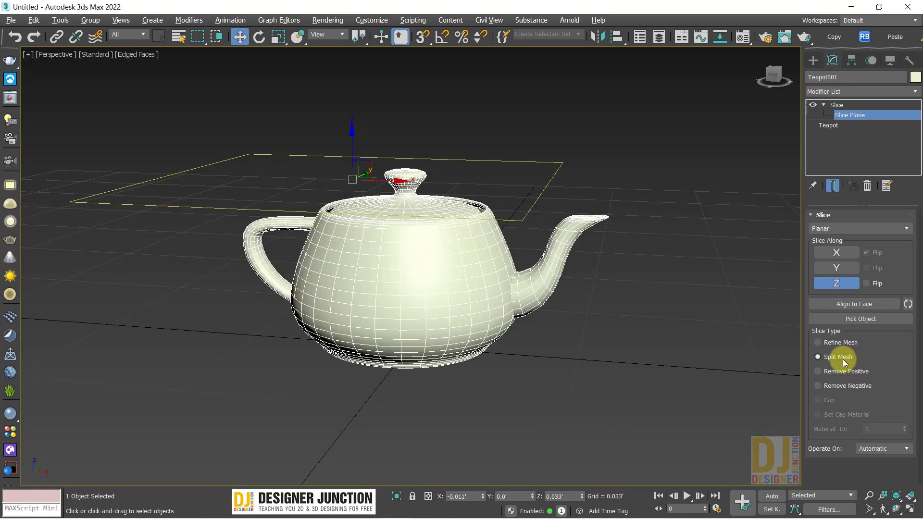
Convert the teapot sliced through its knob to an Editable Poly.
middle_click_drag(655, 294, 629, 317, "alt")
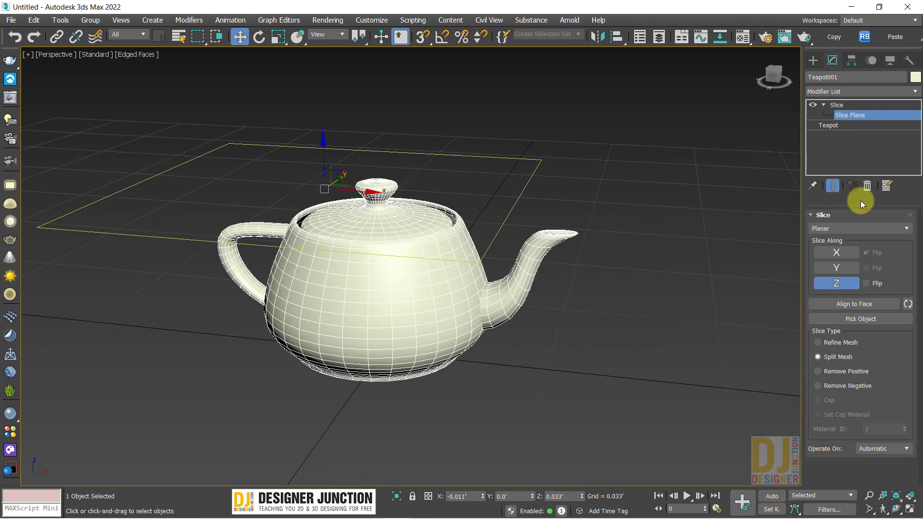
right_click(463, 190)
mouse_move(567, 327)
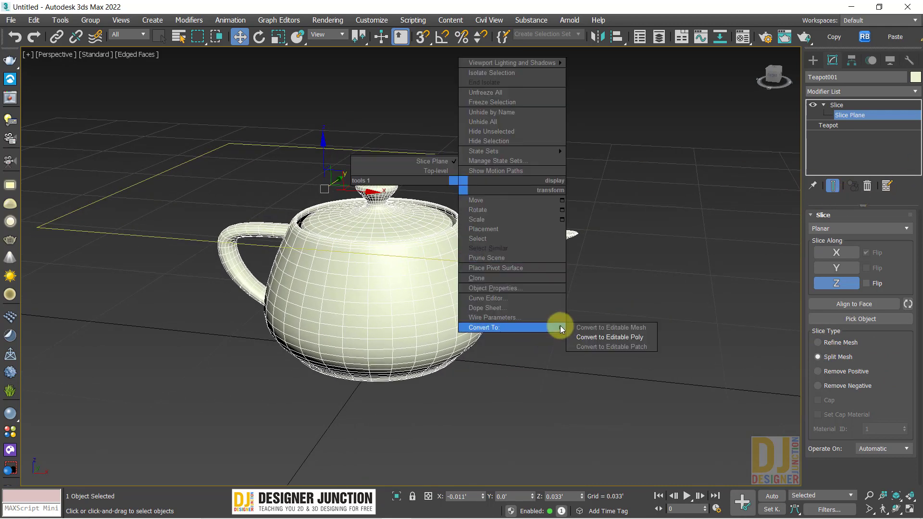
left_click(619, 336)
At the Element level, try moving the sliced-off knob top and the body, then undo the moves.
scroll(418, 206, "up", 6)
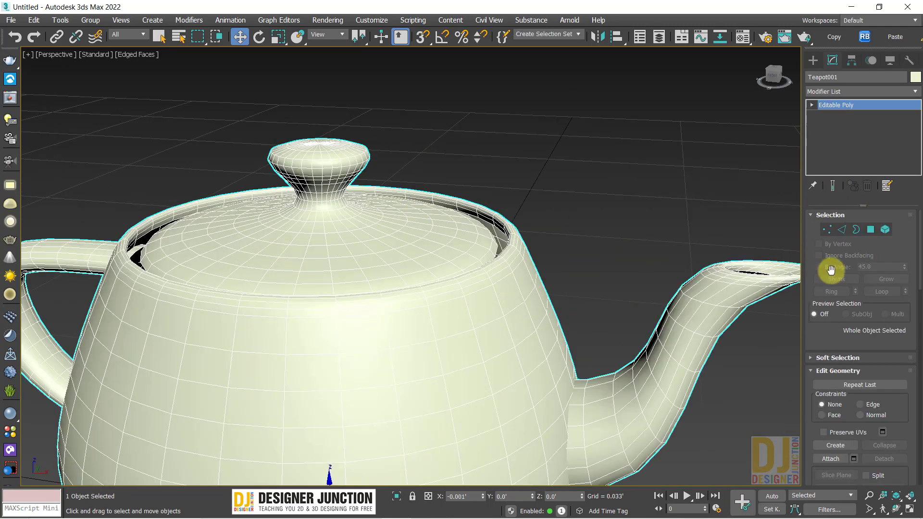
left_click(871, 229)
left_click(885, 230)
left_click(341, 142)
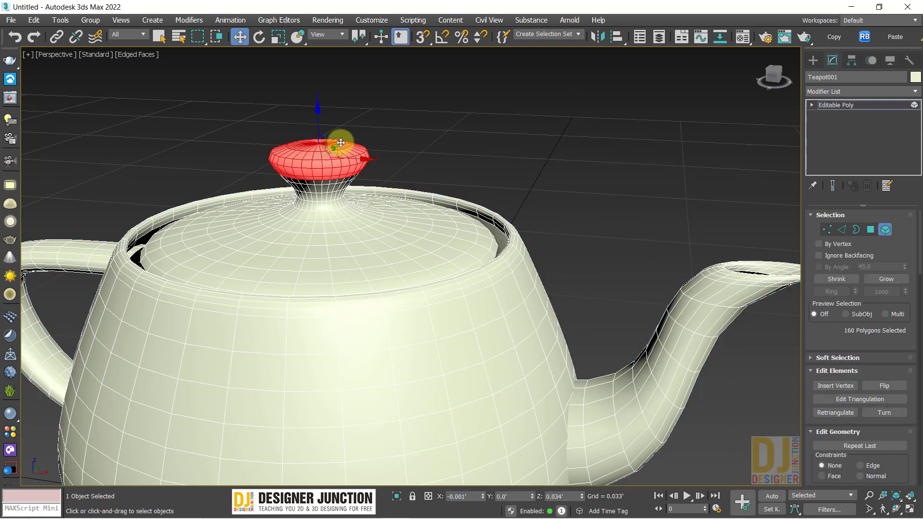
left_click_drag(341, 142, 452, 148)
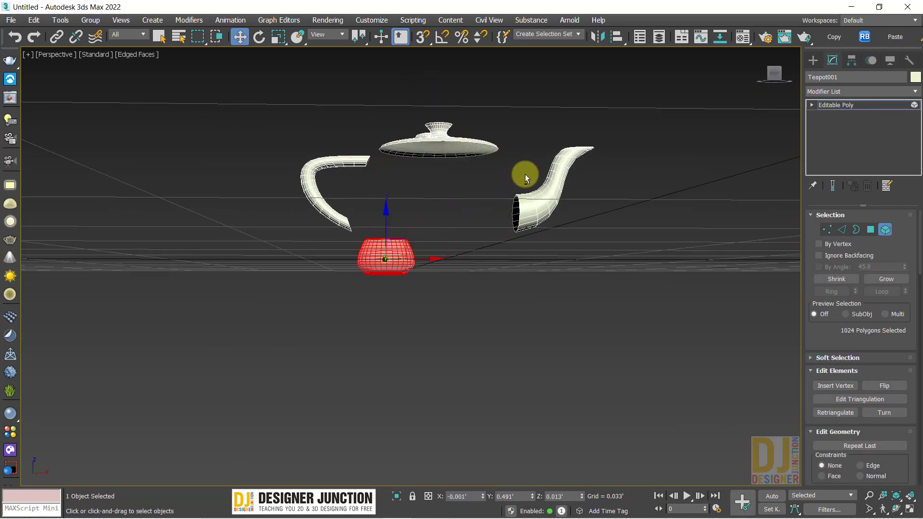
middle_click_drag(525, 174, 508, 201, "alt")
key("ctrl+z")
key("ctrl+z")
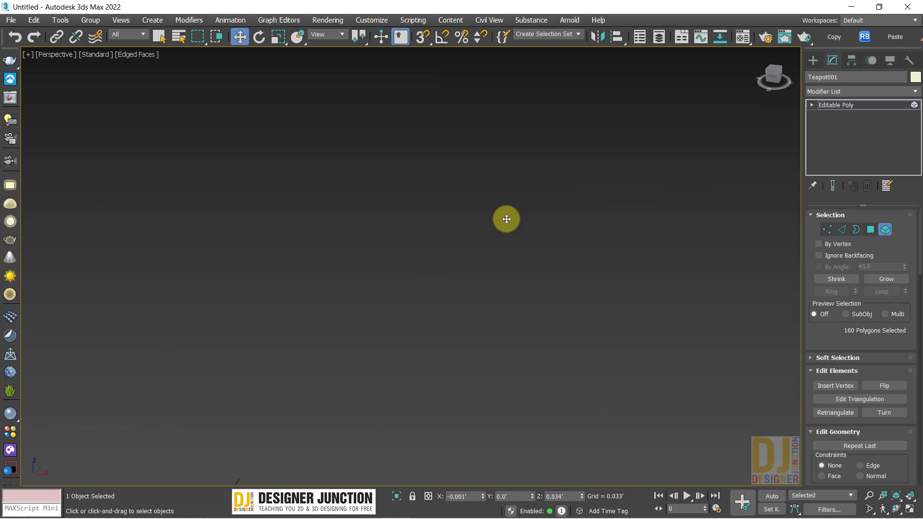
Try moving the body, spout and handle as whole elements, undoing the moves, then select the knob's sliced top.
key("z")
middle_click_drag(431, 245, 385, 197, "alt")
scroll(399, 232, "down", 5)
scroll(406, 198, "down", 3)
left_click(417, 263)
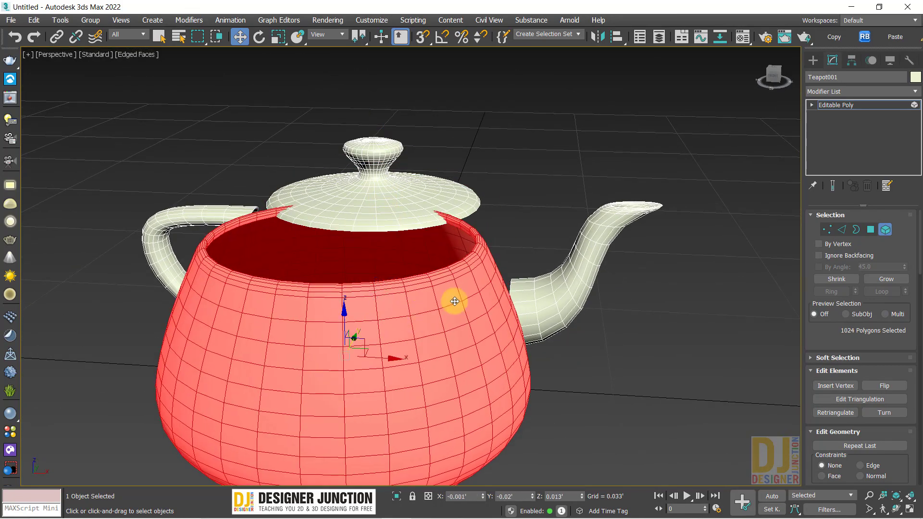
left_click(568, 284)
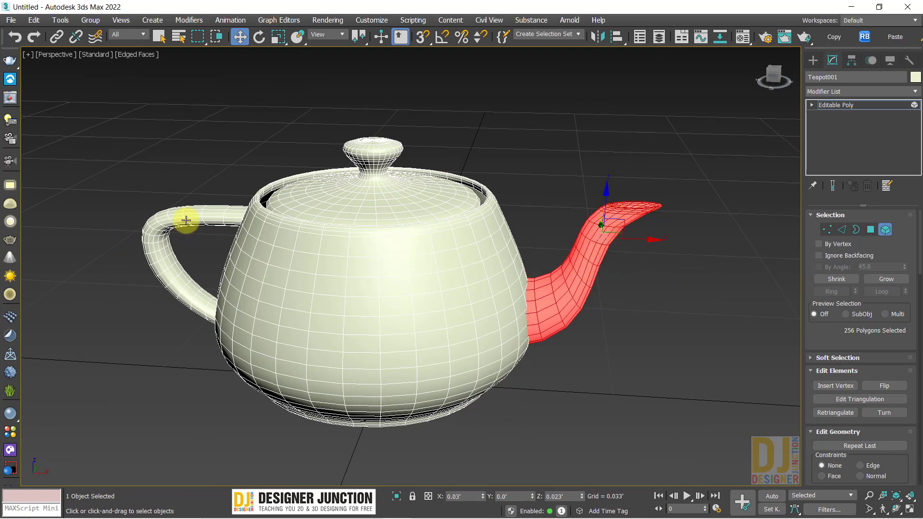
left_click_drag(186, 220, 165, 319)
key("ctrl+z")
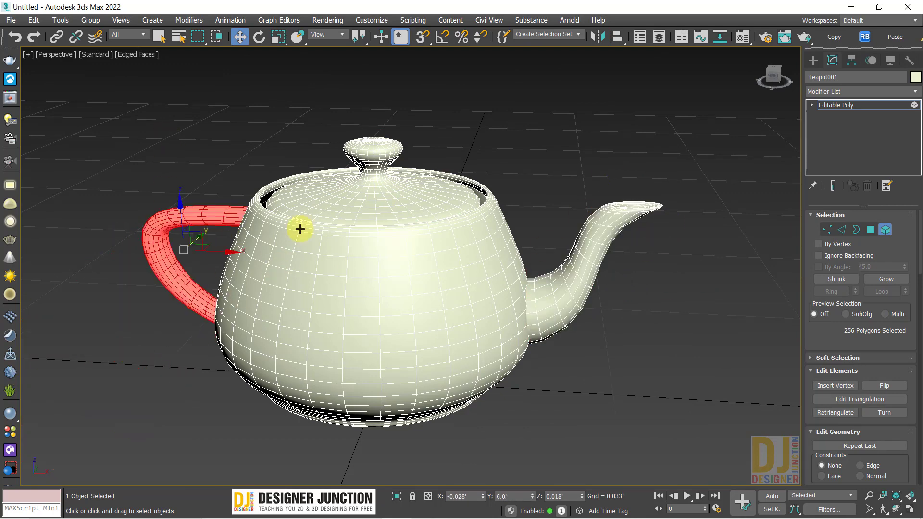
left_click(388, 142)
middle_click_drag(367, 181, 399, 138, "alt")
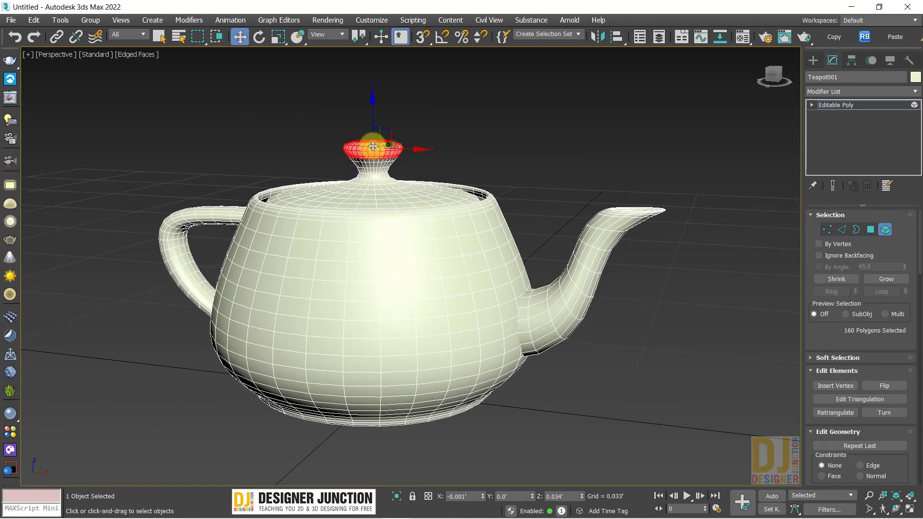
Undo the element edits and the Editable Poly conversion to bring back the Slice modifier.
key("ctrl+z")
key("ctrl+z")
key("ctrl+z")
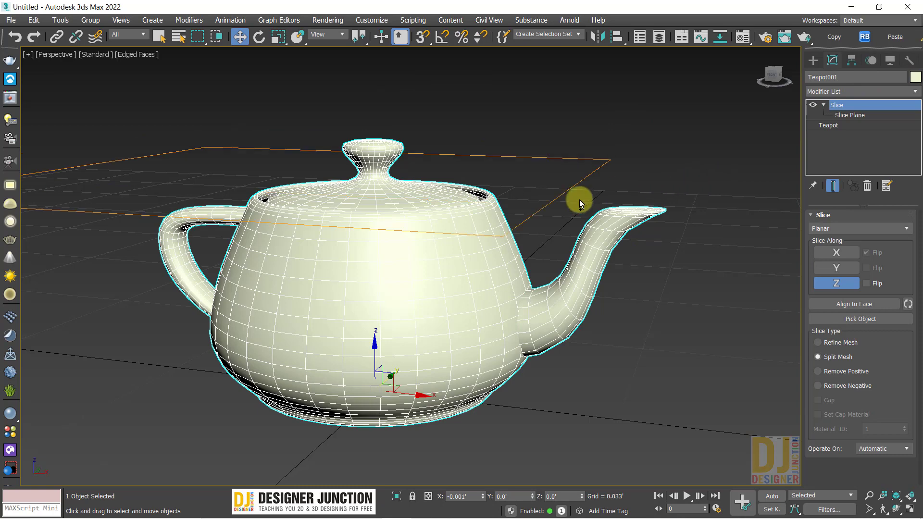
Lower the slice plane to a Z height of about 0.018' so it cuts across the body, handle and spout.
scroll(468, 209, "down", 3)
middle_click_drag(468, 209, 428, 216, "alt")
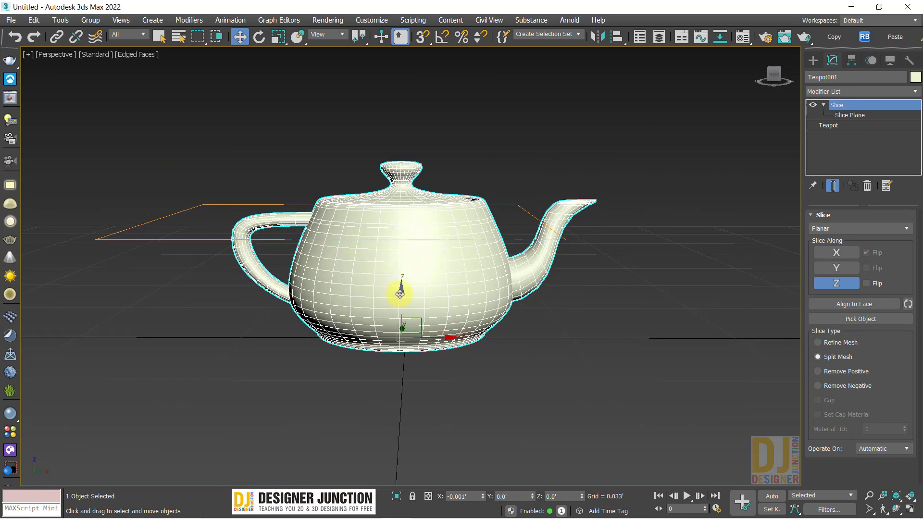
left_click(850, 115)
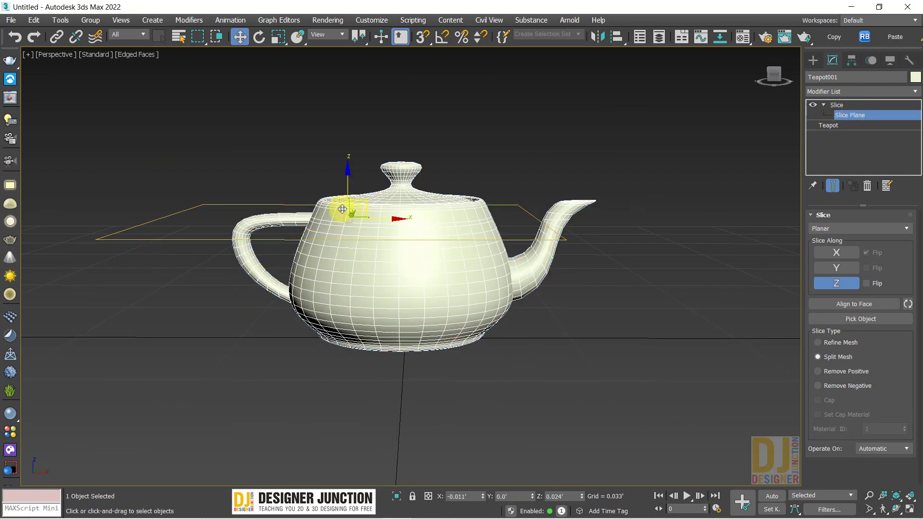
left_click_drag(346, 179, 250, 228)
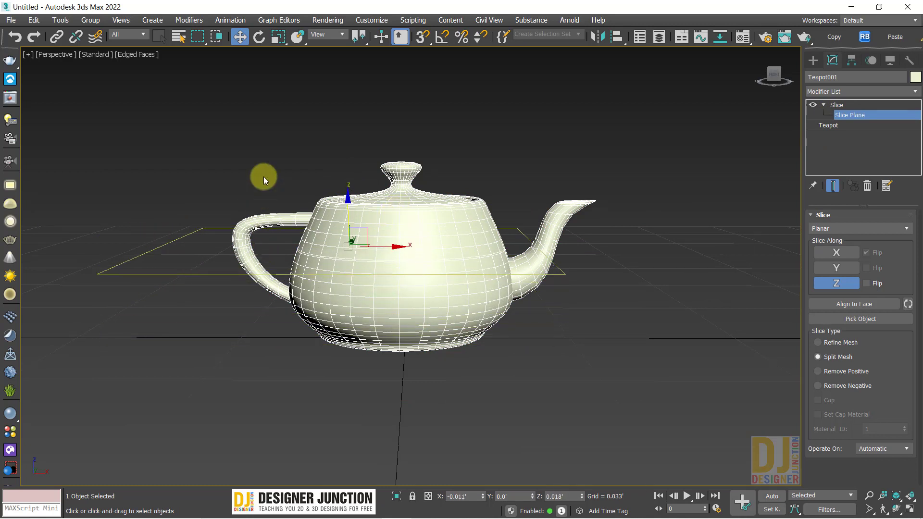
Convert the teapot sliced across its body to an Editable Poly and enter the Element level.
right_click(446, 195)
mouse_move(521, 339)
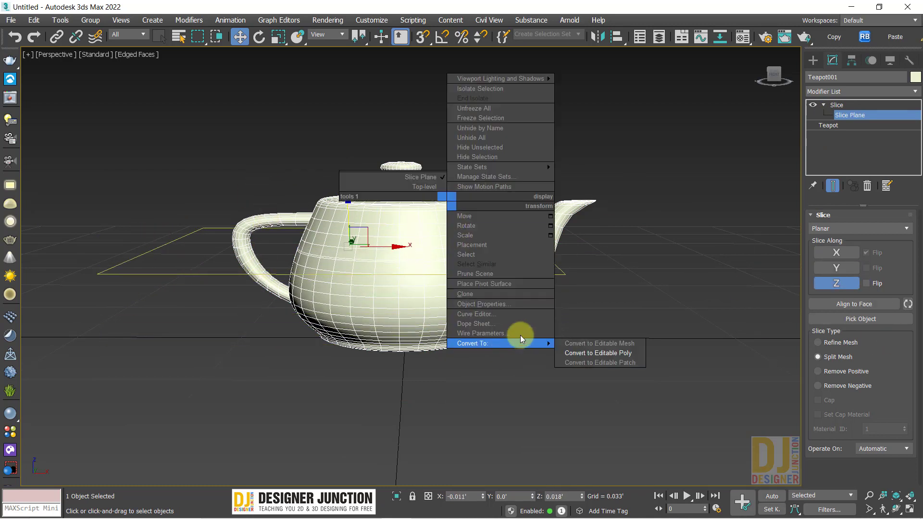
left_click(587, 353)
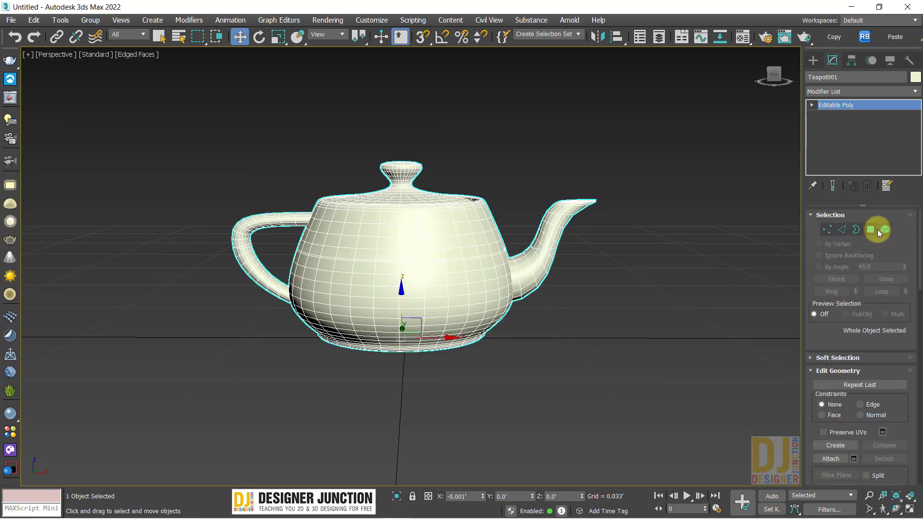
left_click(883, 229)
Try moving the upper and lower pieces of the spout and handle apart, undoing each move.
left_click_drag(556, 241, 577, 110)
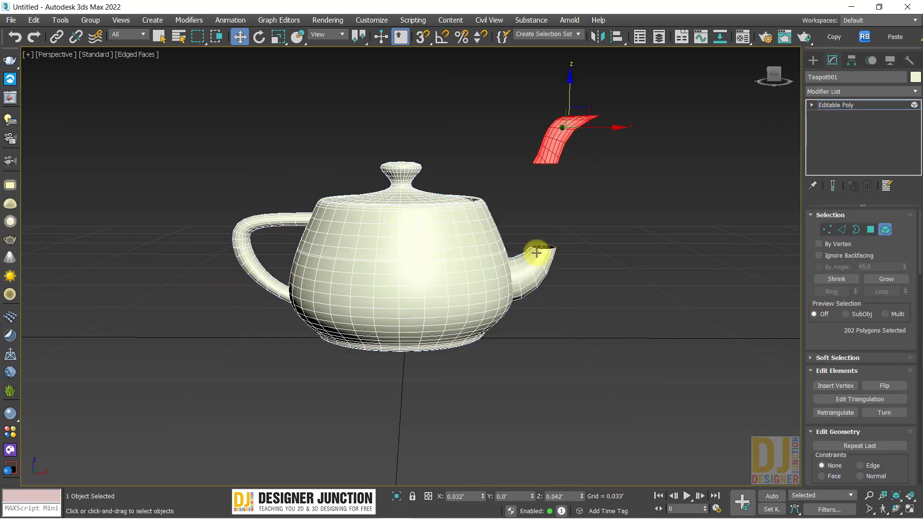
key("ctrl+z")
left_click_drag(537, 260, 526, 350)
key("ctrl+z")
left_click_drag(268, 278, 281, 368)
key("ctrl+z")
left_click_drag(282, 223, 284, 120)
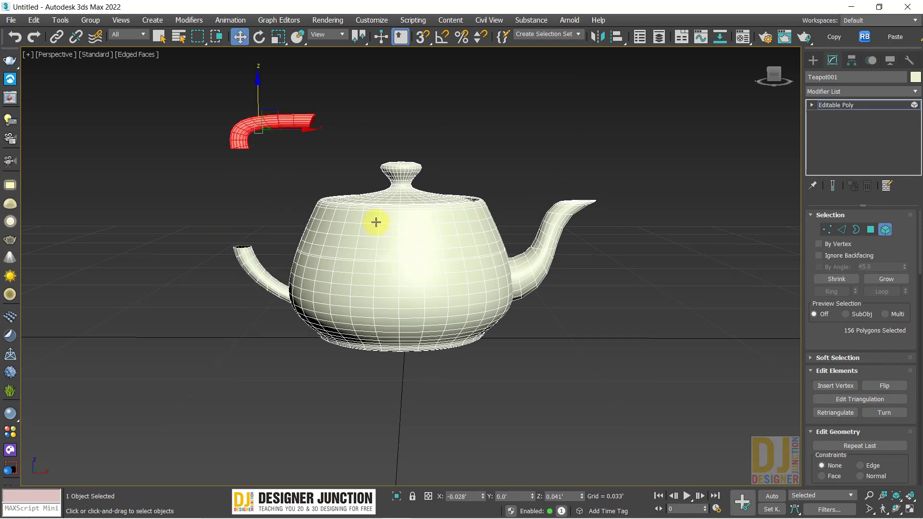
key("ctrl+z")
Try moving the lower and upper halves of the teapot's body as separate elements, undoing each move.
left_click_drag(406, 289, 422, 407)
key("ctrl+z")
left_click_drag(417, 235, 492, 102)
key("ctrl+z")
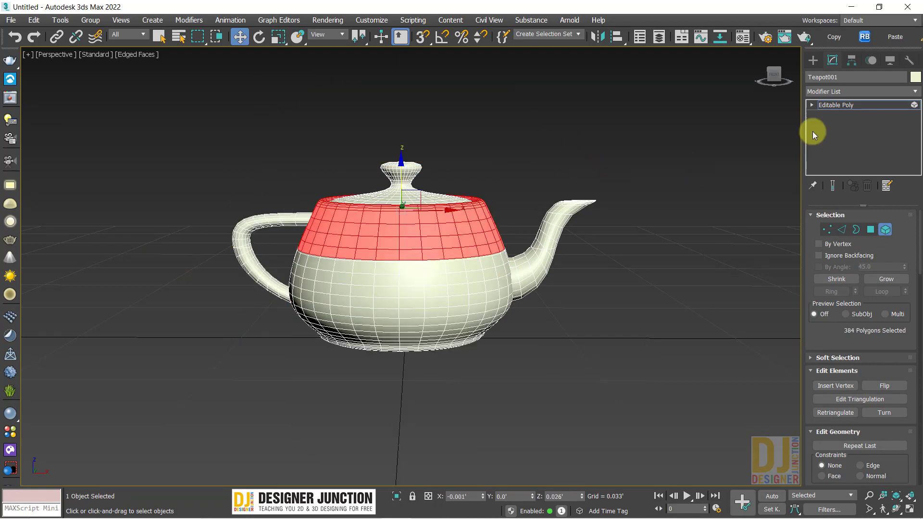
Leave the Element level and undo back past the conversion and Split Mesh to the Slice modifier slicing along X only with Refine Mesh.
left_click(885, 230)
middle_click_drag(659, 260, 625, 269, "alt")
middle_click_drag(513, 266, 461, 250)
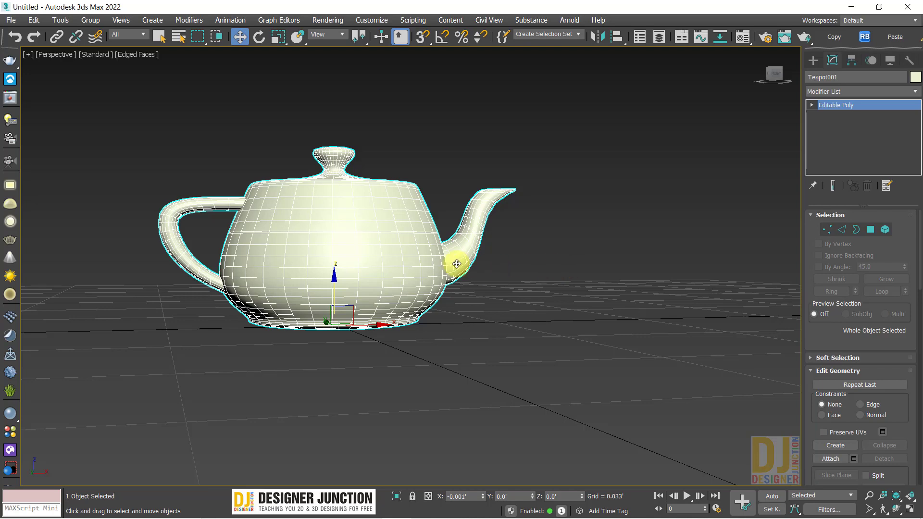
key("z")
middle_click_drag(412, 284, 538, 275, "alt")
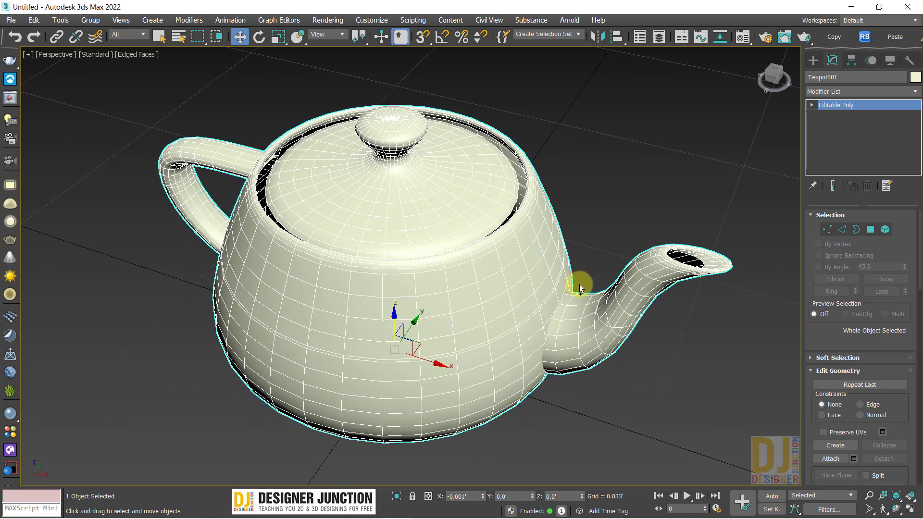
key("ctrl+z")
key("ctrl+z")
key("ctrl+z")
key("ctrl+z")
key("ctrl+z")
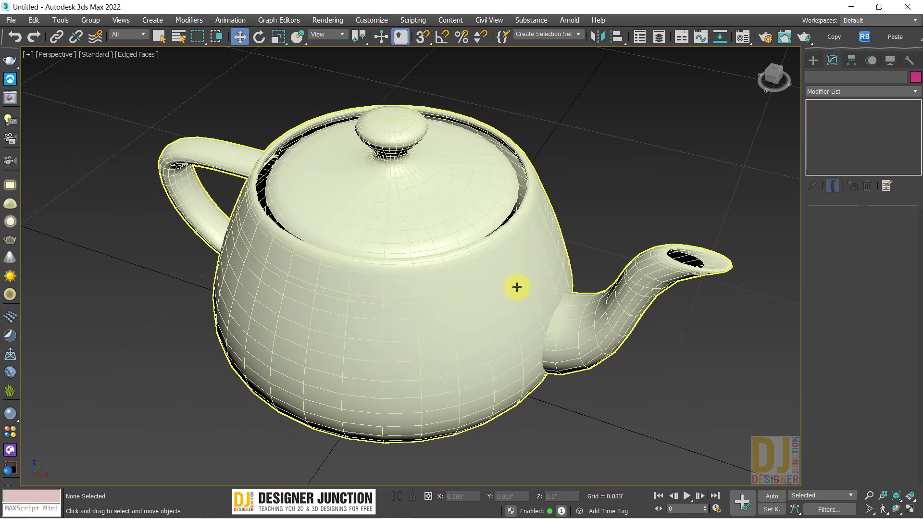
key("ctrl+z")
key("ctrl+z")
key("ctrl+z")
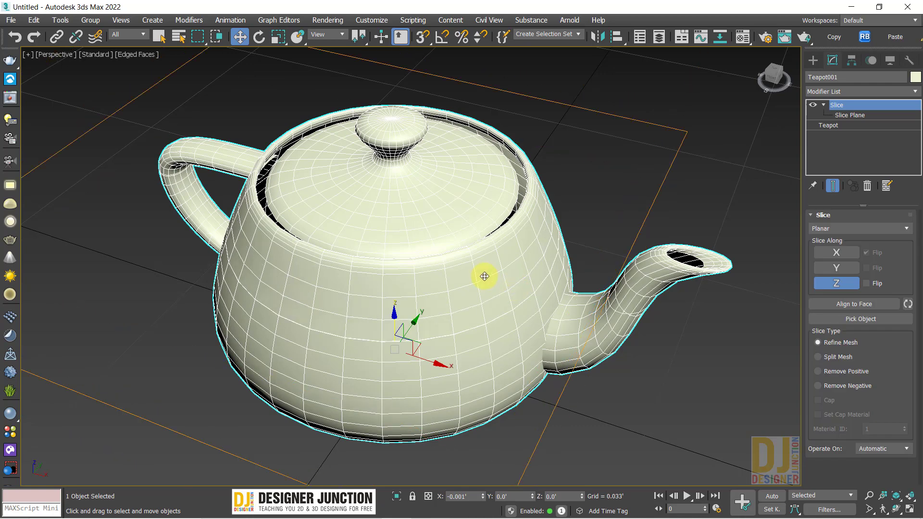
Enable slicing along Y and Z in addition to X.
middle_click_drag(484, 276, 522, 253, "alt")
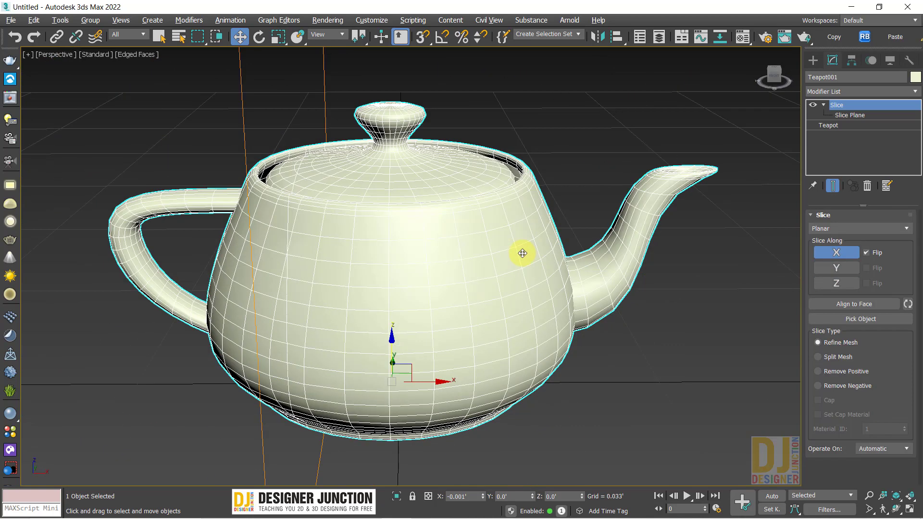
scroll(495, 245, "down", 3)
left_click(842, 270)
left_click(847, 279)
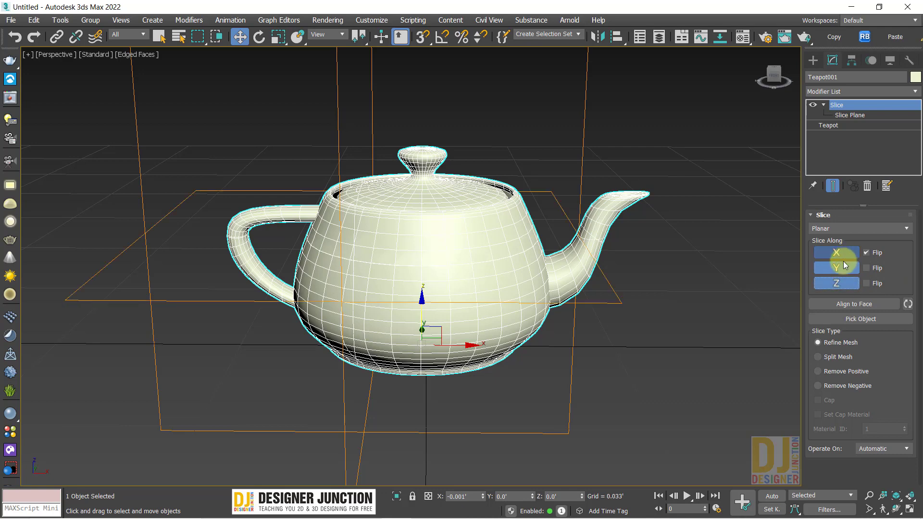
Turn off slicing along Y and X, leaving the planar slice on Z only.
left_click(841, 265)
left_click(844, 256)
middle_click_drag(505, 333, 919, 391, "alt")
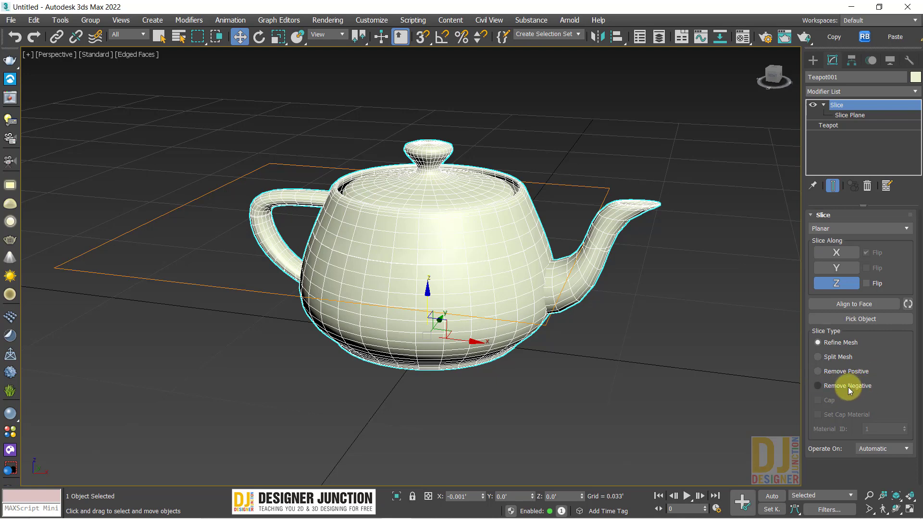
left_click(839, 229)
left_click(839, 235)
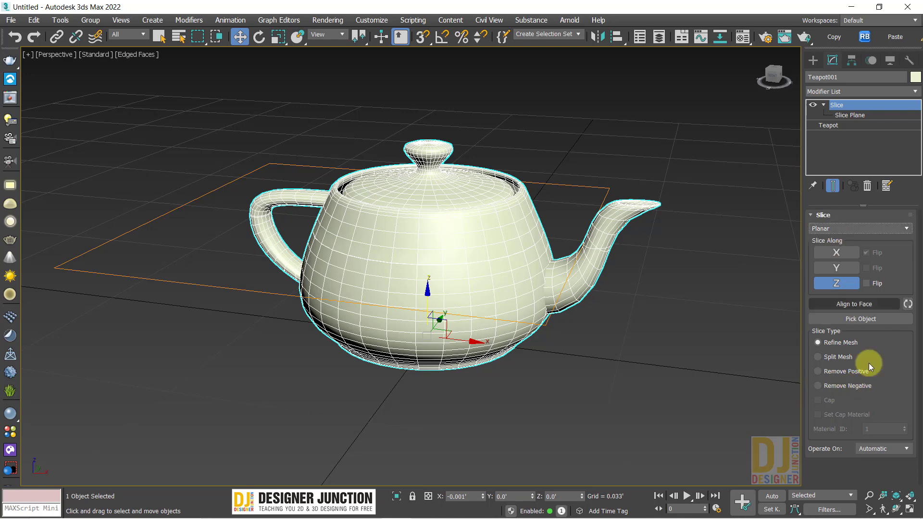
Compare the Remove Positive and Remove Negative slice types on the teapot, finishing on Remove Positive.
left_click(828, 371)
left_click(835, 386)
left_click(837, 373)
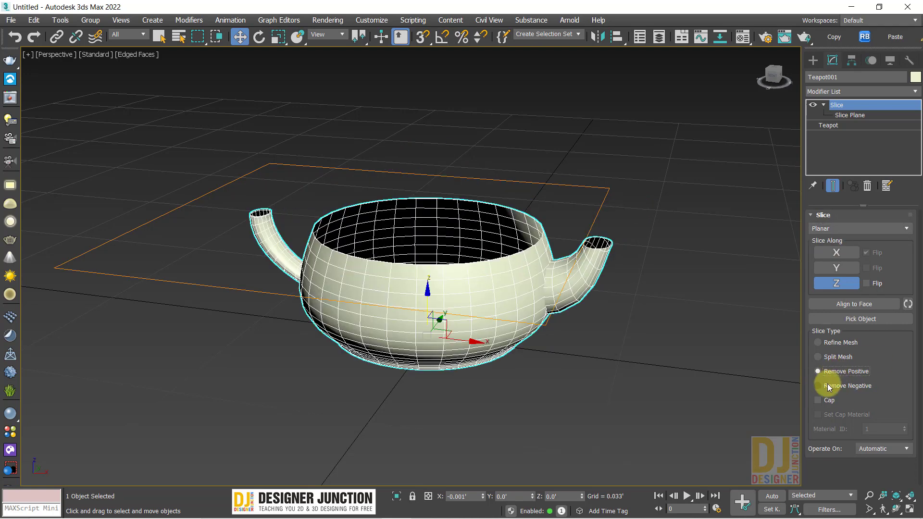
left_click(828, 384)
left_click(833, 371)
left_click(830, 387)
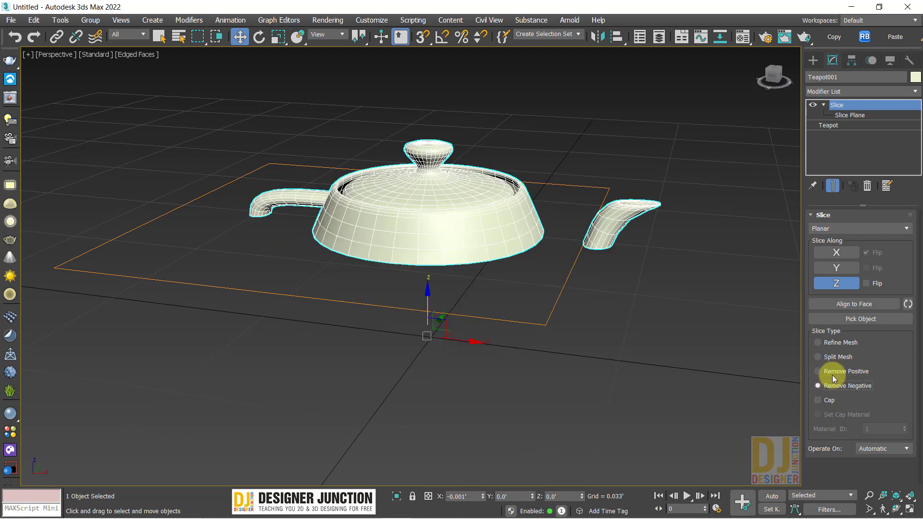
left_click(819, 373)
Toggle Cap on and off to compare closed and open cuts on the lower half, leaving it off.
left_click(831, 401)
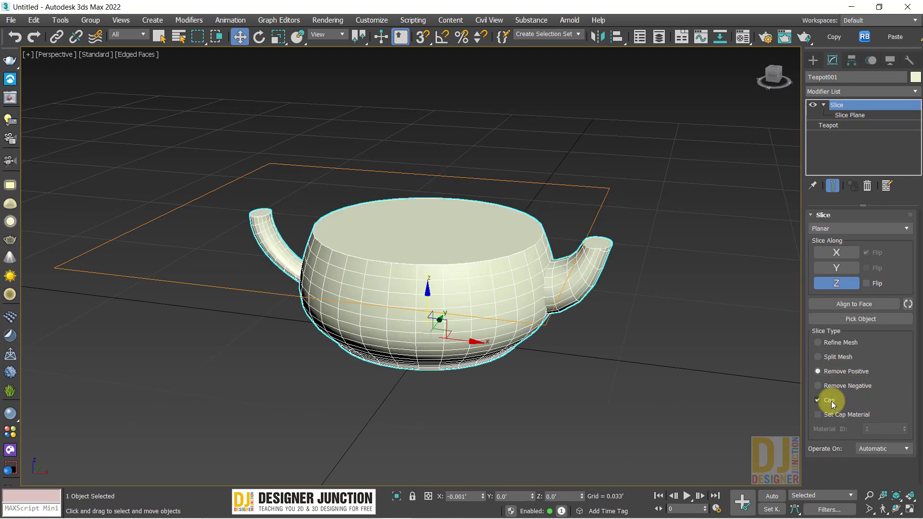
left_click(832, 402)
left_click(824, 400)
left_click(821, 400)
middle_click_drag(558, 357, 447, 270, "alt")
scroll(428, 275, "up", 3)
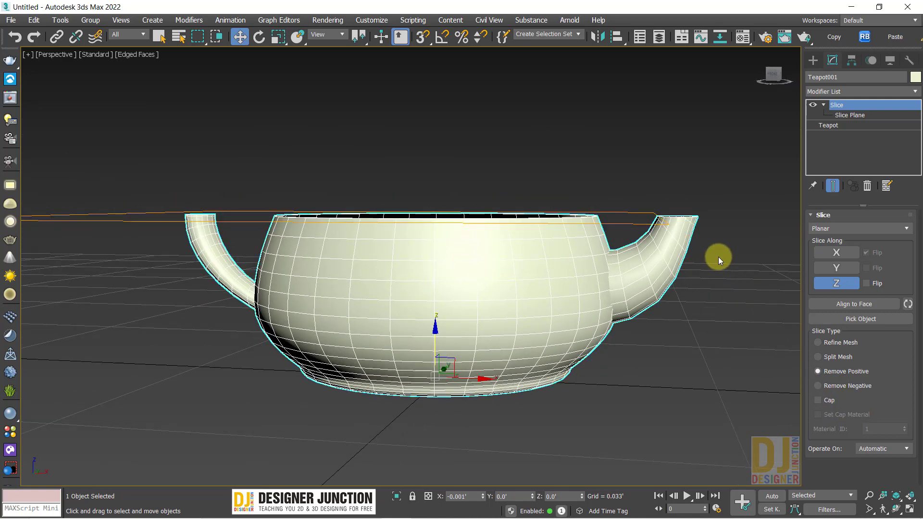
middle_click_drag(646, 244, 476, 234, "alt")
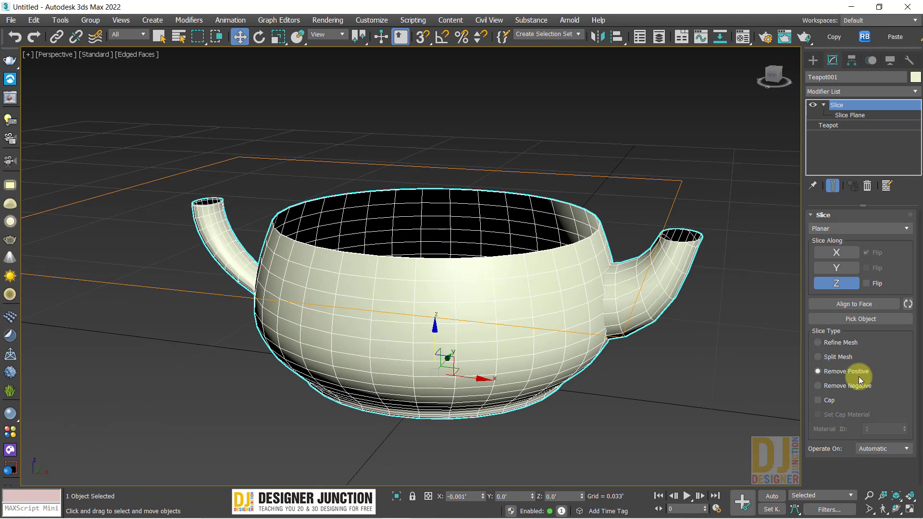
Alternate between Remove Negative and Remove Positive once more, returning to Remove Positive.
left_click(824, 386)
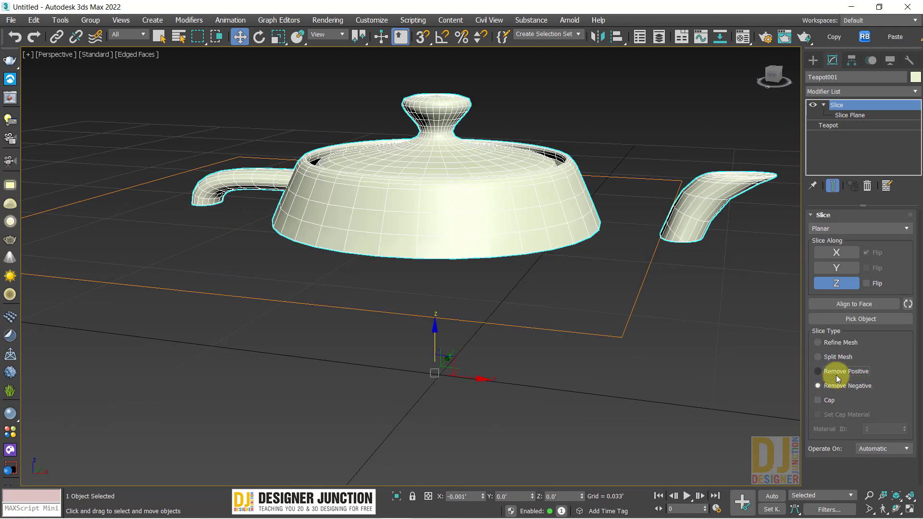
left_click(837, 376)
left_click(833, 385)
left_click(835, 373)
Enable the Y and X slices, reduce the slicing to X only, and briefly try Cap on the vertical cut.
left_click(845, 267)
left_click(845, 254)
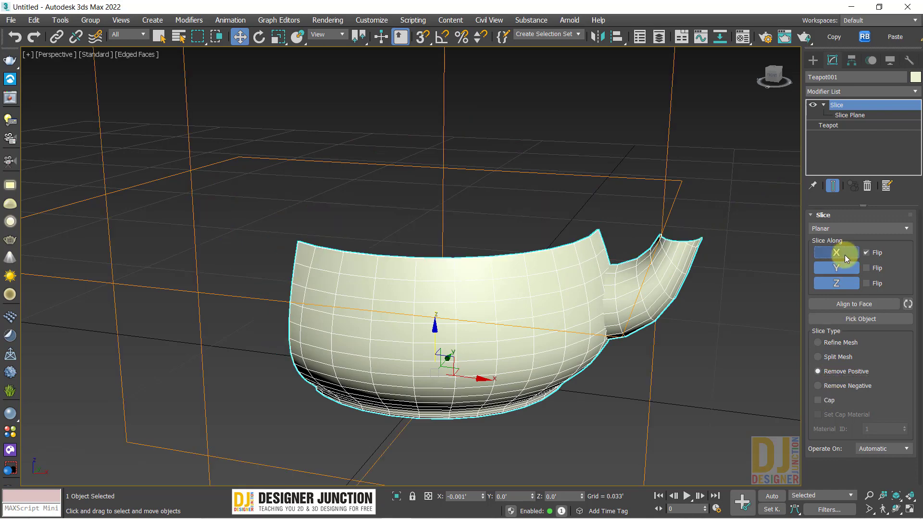
left_click(839, 269)
left_click(837, 280)
middle_click_drag(529, 268, 803, 395, "alt")
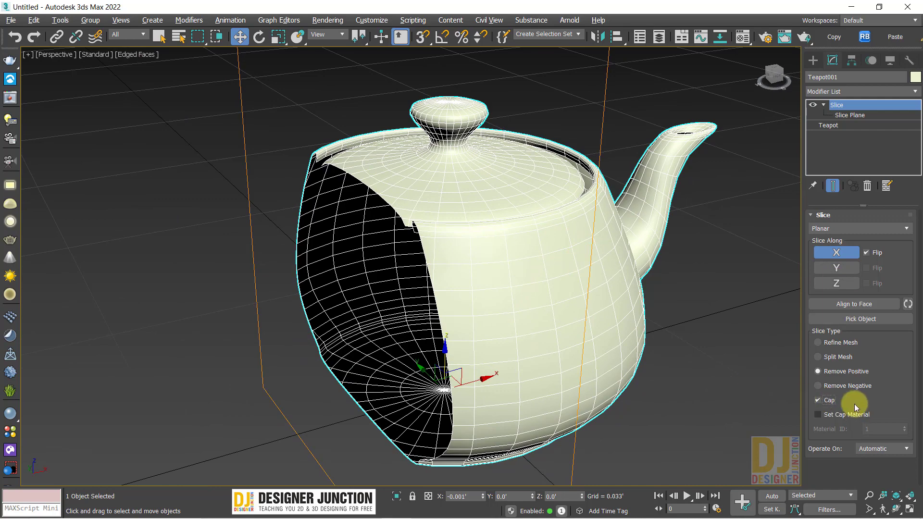
left_click(835, 402)
middle_click_drag(505, 360, 539, 305, "alt")
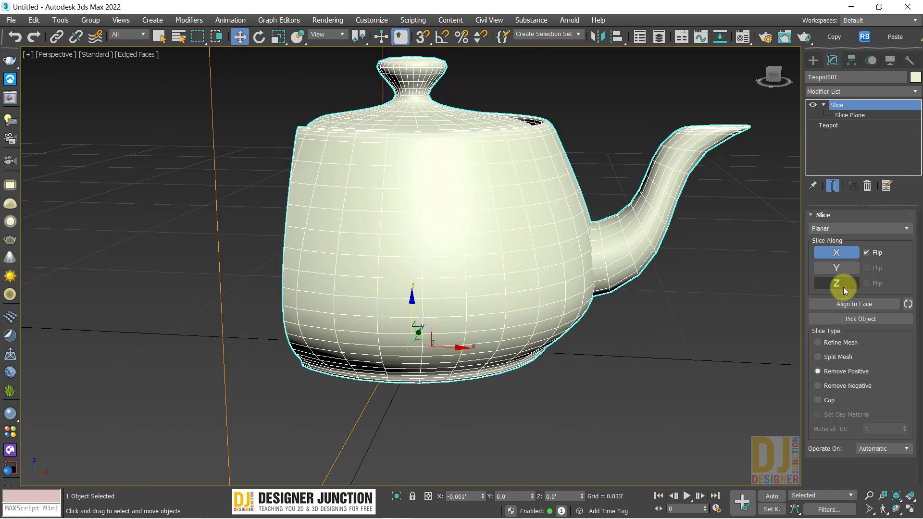
Add the Z slice alongside X and try Cap on the combined cut, turning it off again.
left_click(842, 284)
middle_click_drag(573, 279, 542, 261, "alt")
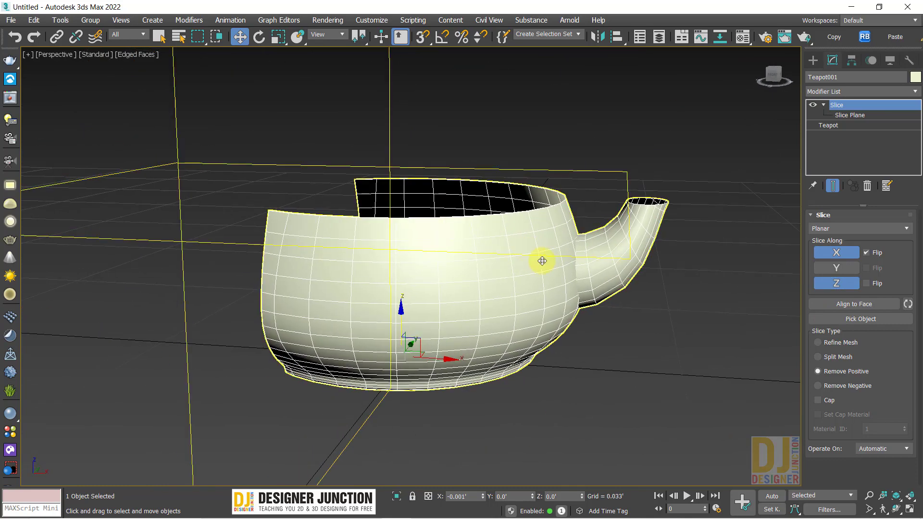
left_click(828, 400)
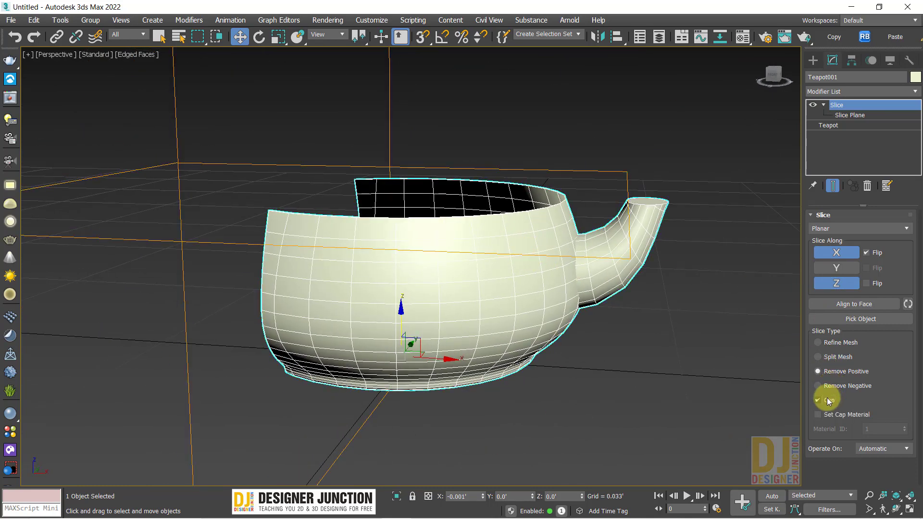
middle_click_drag(645, 269, 517, 252, "alt")
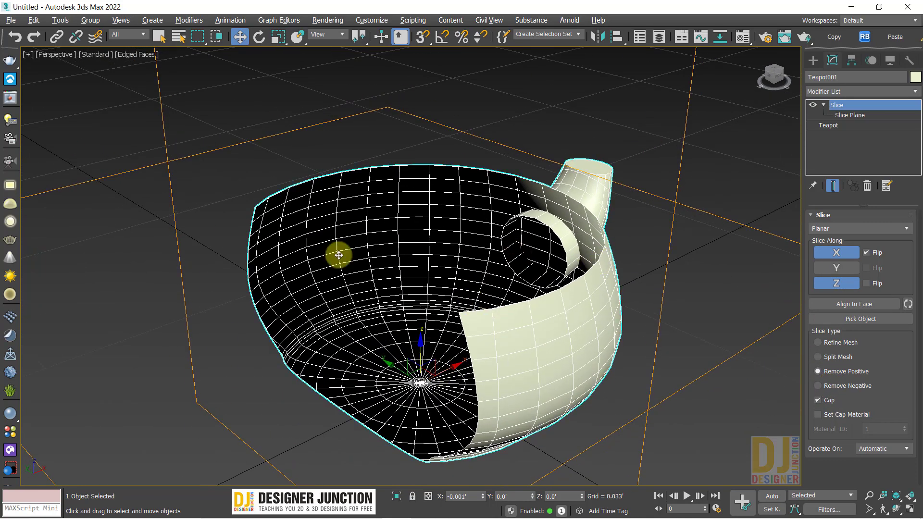
middle_click_drag(553, 200, 660, 218, "alt")
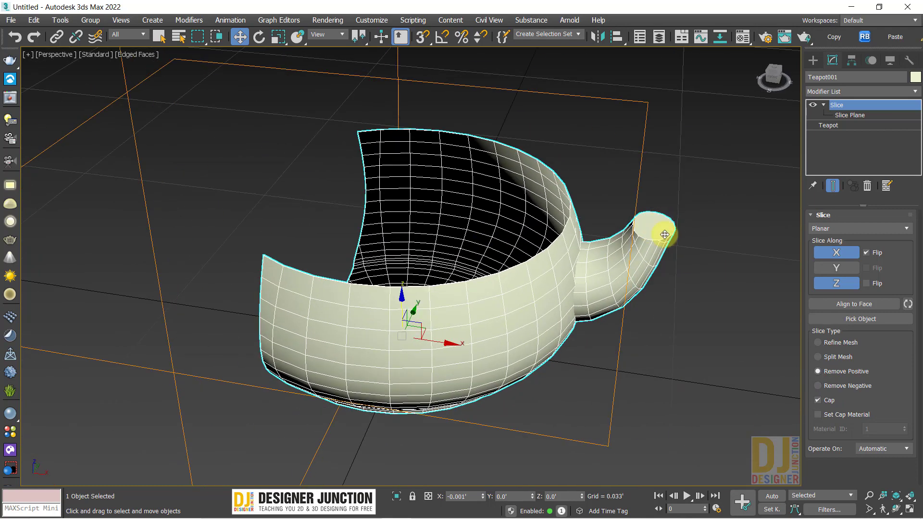
left_click(818, 400)
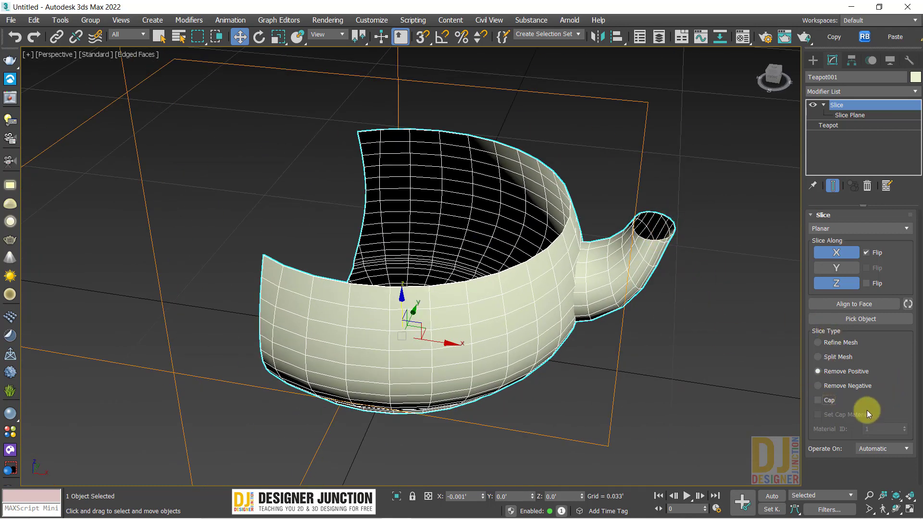
Return to slicing along Z only, switch through Remove Negative to Remove Positive, and cap the cut.
middle_click_drag(418, 163, 498, 204, "alt")
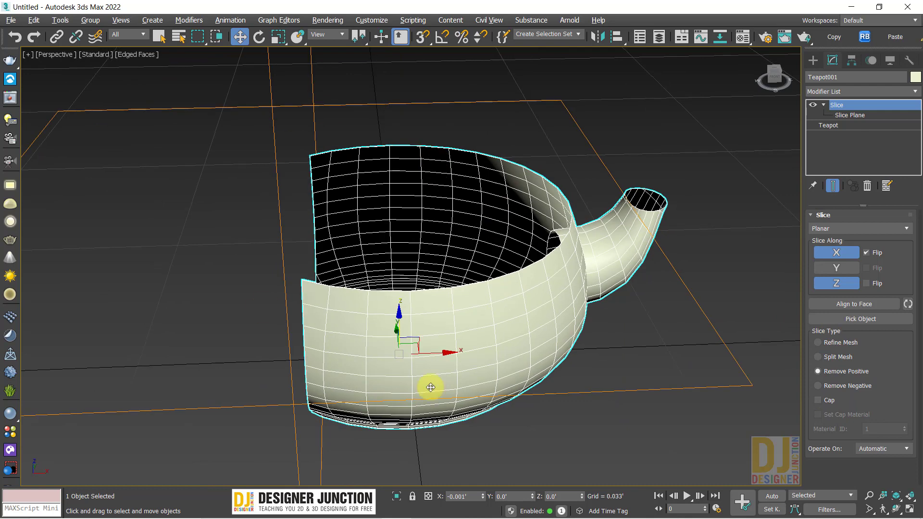
scroll(520, 291, "down", 3)
middle_click_drag(519, 290, 481, 288, "alt")
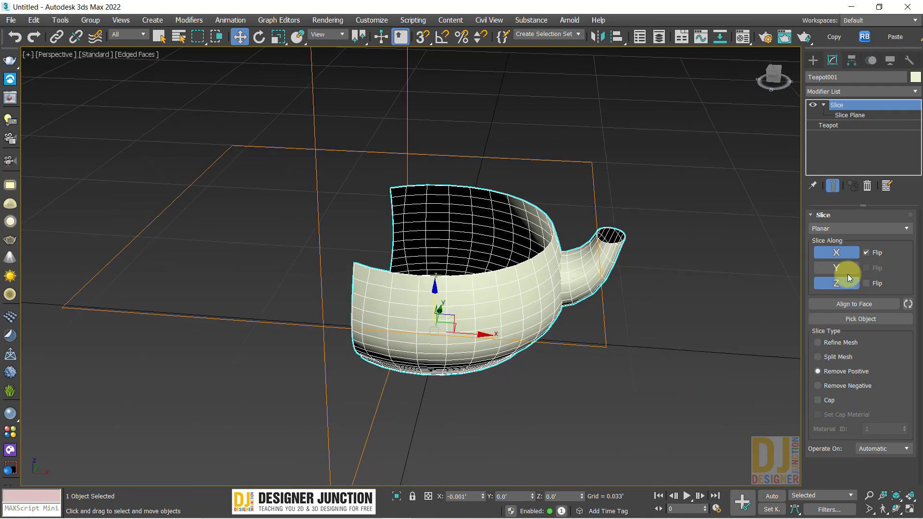
left_click(836, 387)
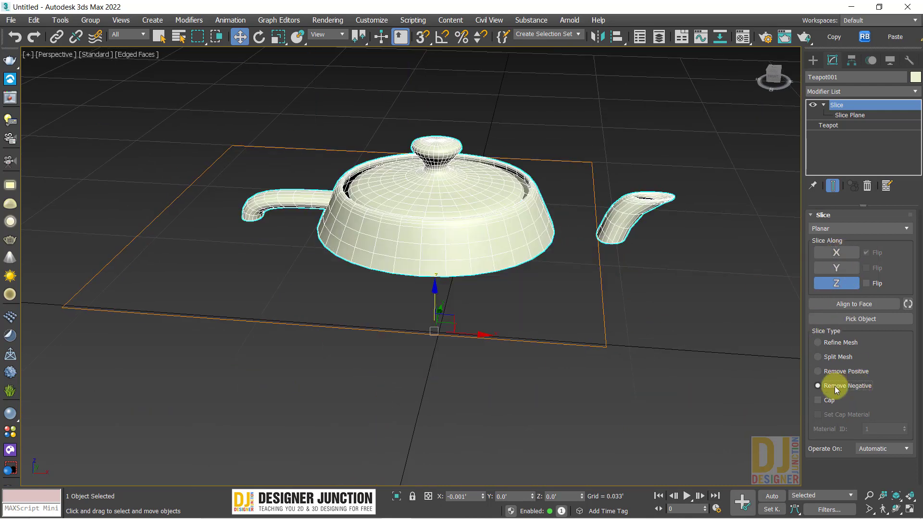
left_click(819, 371)
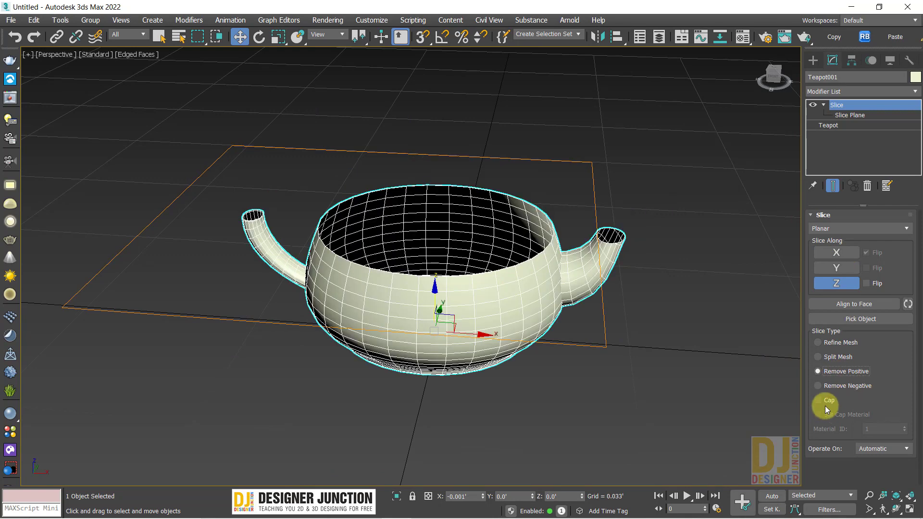
left_click(823, 400)
scroll(400, 201, "up", 3)
middle_click_drag(650, 229, 738, 229, "alt")
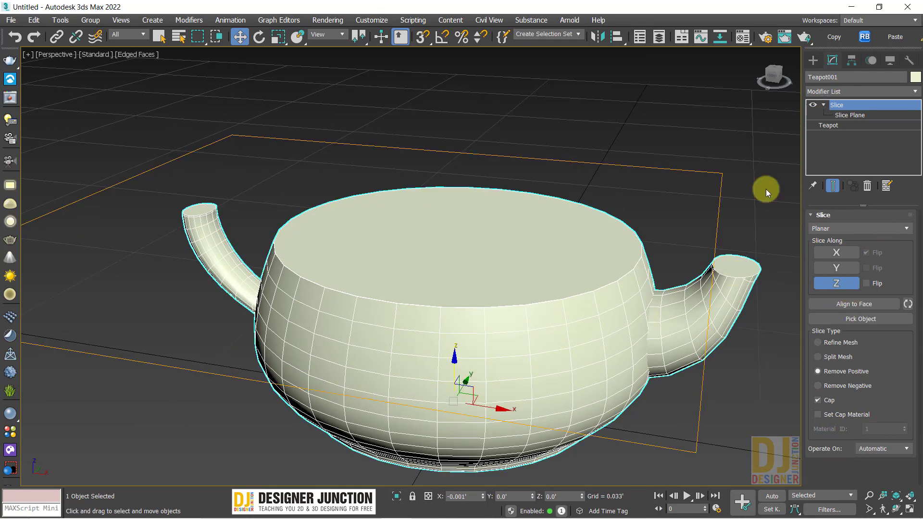
Turn off Cap and convert the sliced teapot to an Editable Poly.
right_click(520, 203)
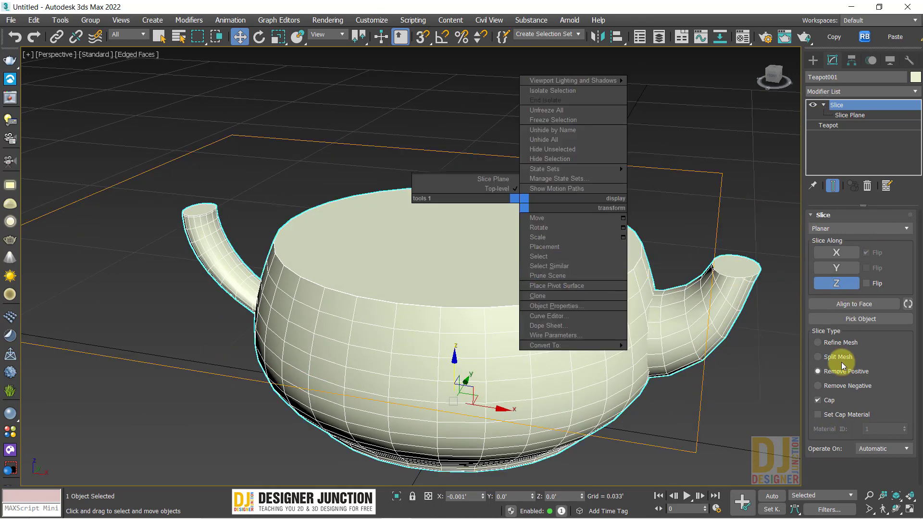
left_click(825, 405)
left_click(819, 400)
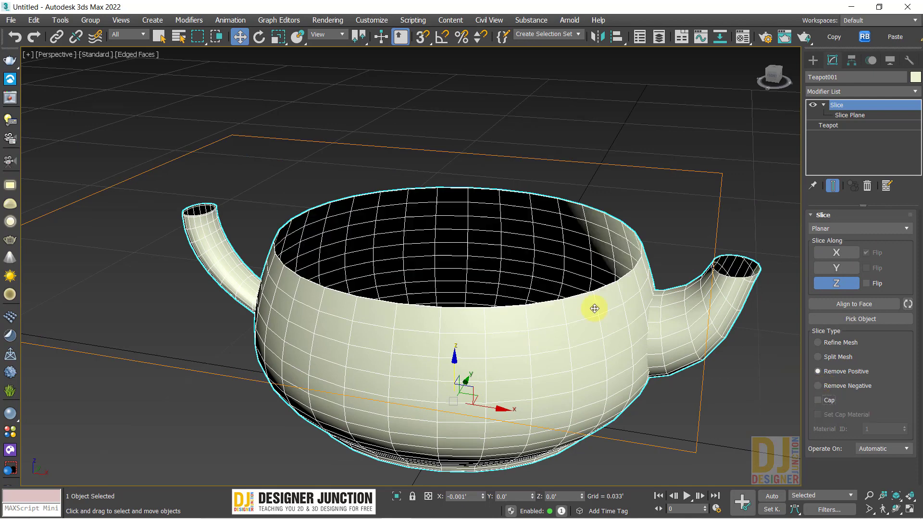
right_click(550, 388)
mouse_move(513, 373)
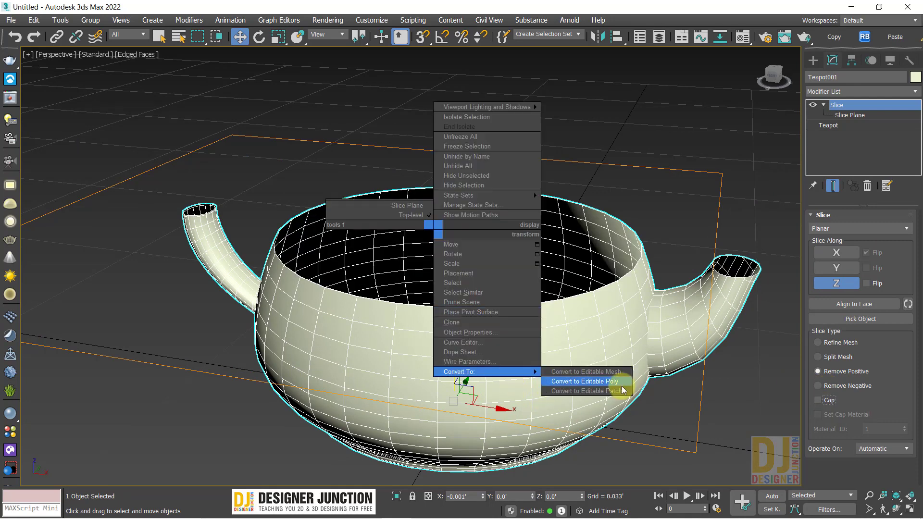
left_click(615, 383)
Select all open borders of the sliced teapot at Border level, checking Edge level before returning to Border.
left_click(856, 229)
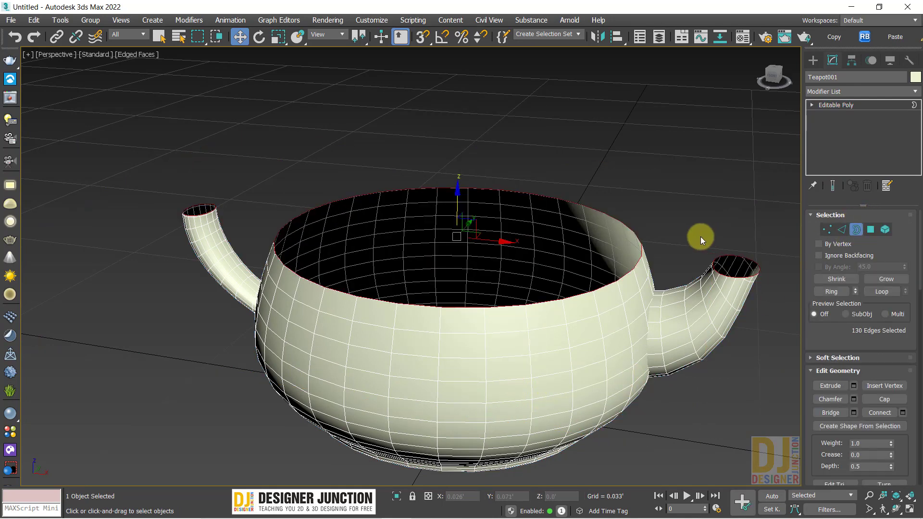
middle_click_drag(622, 294, 610, 177, "alt")
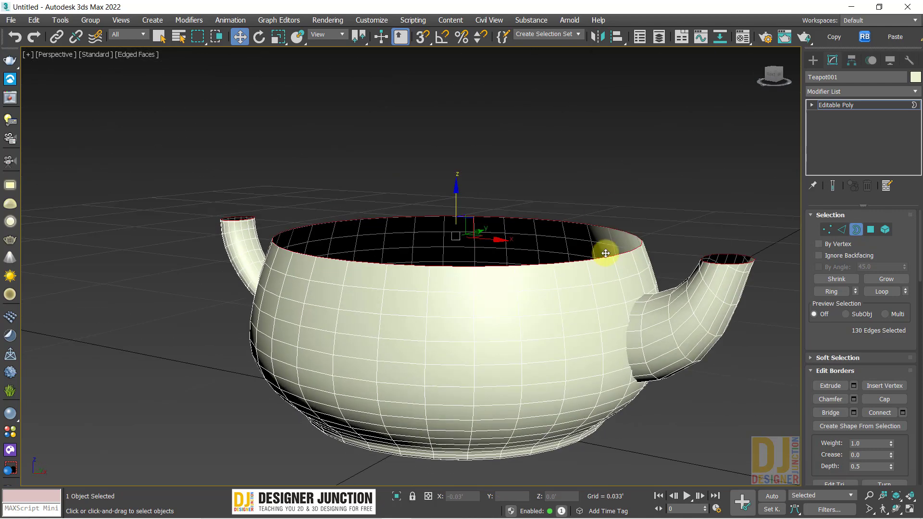
left_click(842, 231)
left_click(856, 230)
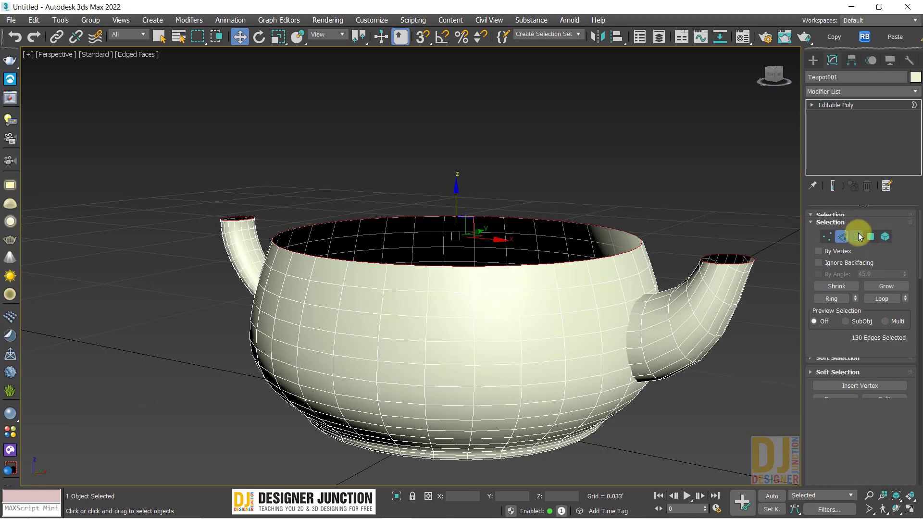
Select the open borders one at a time: the spout's, the handle's, and the body's rim.
left_click(656, 275)
left_click(728, 255)
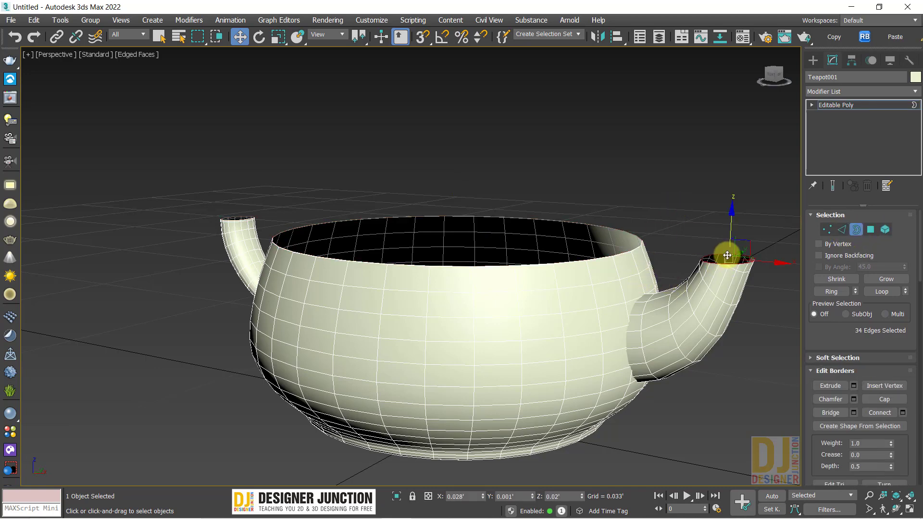
middle_click_drag(726, 255, 726, 267, "alt")
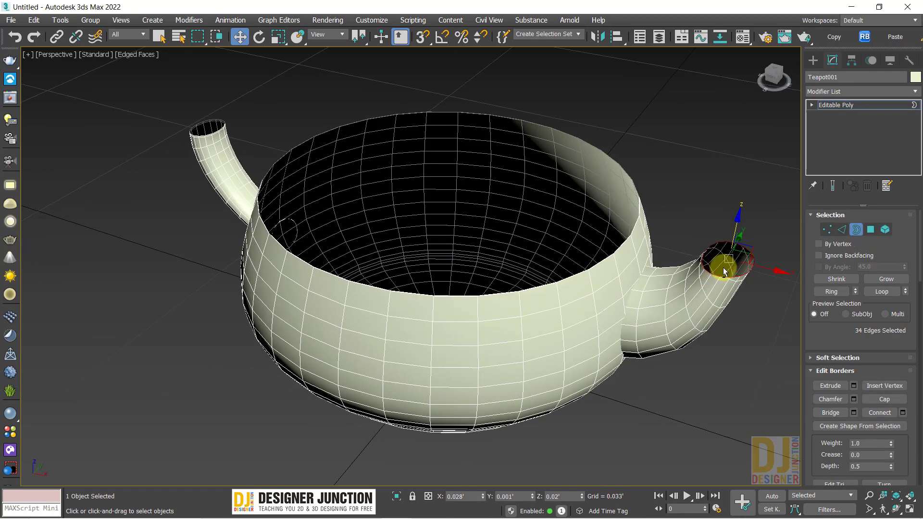
left_click(199, 129)
scroll(202, 126, "up", 5)
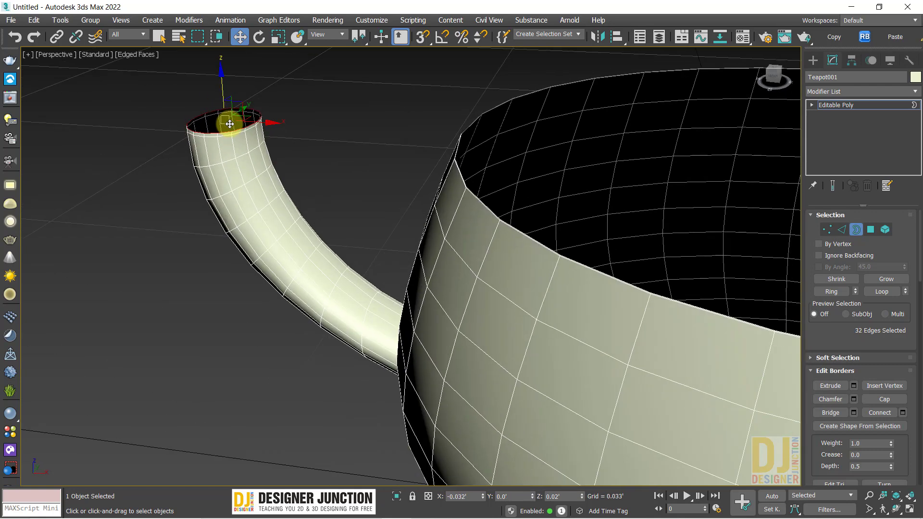
left_click(494, 102)
scroll(417, 175, "down", 5)
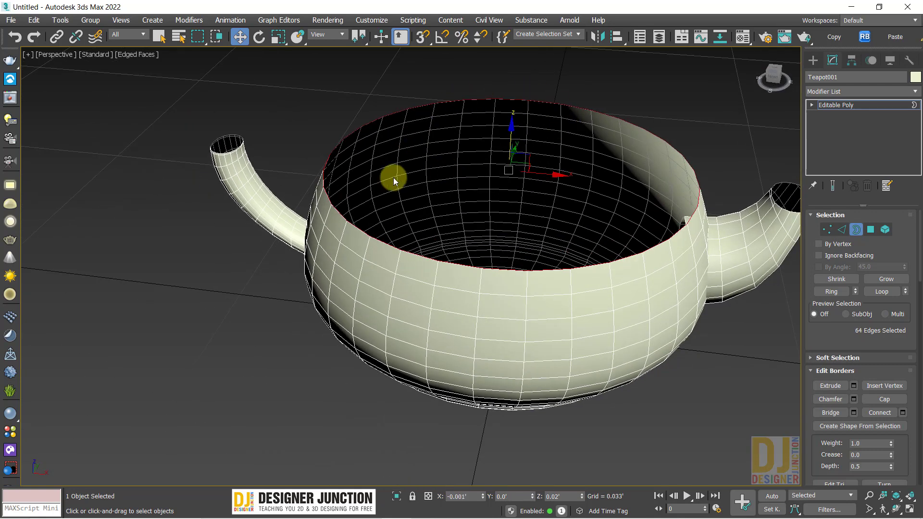
middle_click_drag(632, 193, 470, 188)
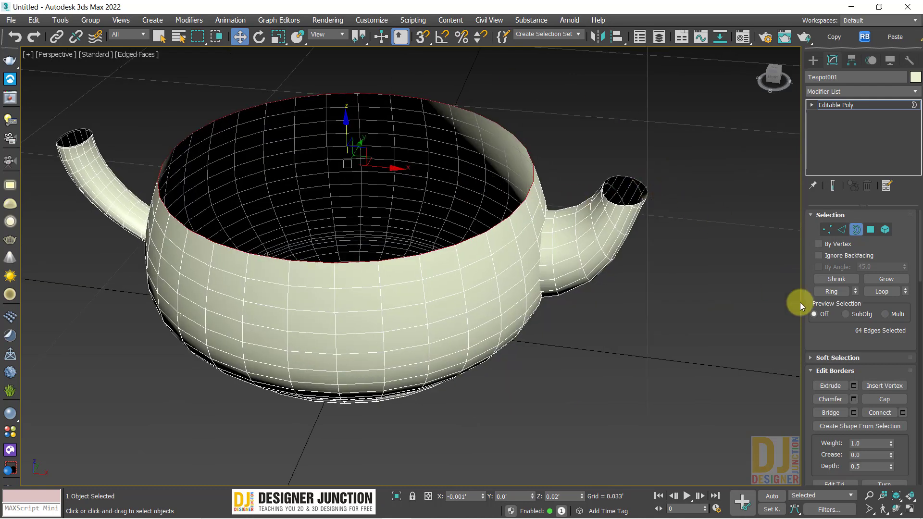
Undo the border selections and the Editable Poly conversion back to the Slice modifier with Cap enabled.
key("ctrl+z")
key("ctrl+z")
key("ctrl+z")
key("ctrl+z")
key("ctrl+z")
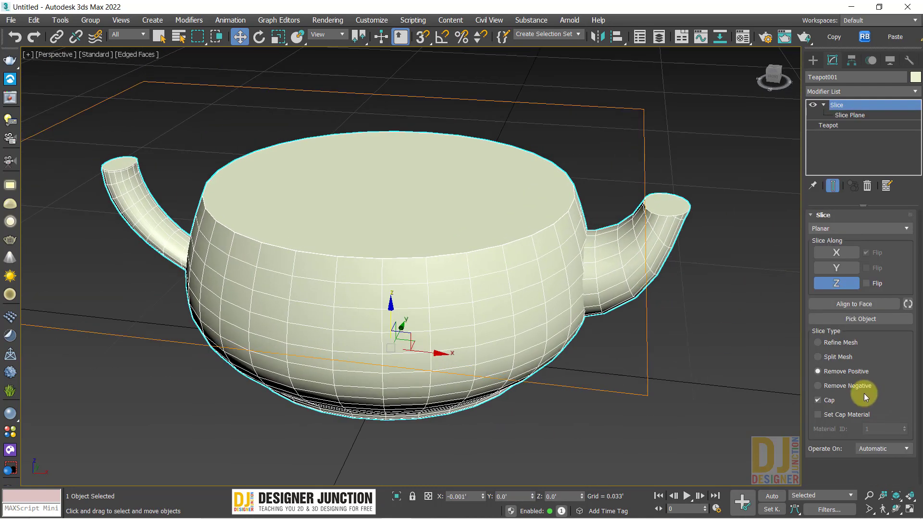
Toggle Cap off and on to compare the cut ends, finishing with Cap off.
left_click(836, 402)
left_click(830, 402)
scroll(422, 267, "down", 3)
middle_click_drag(422, 268, 433, 250, "alt")
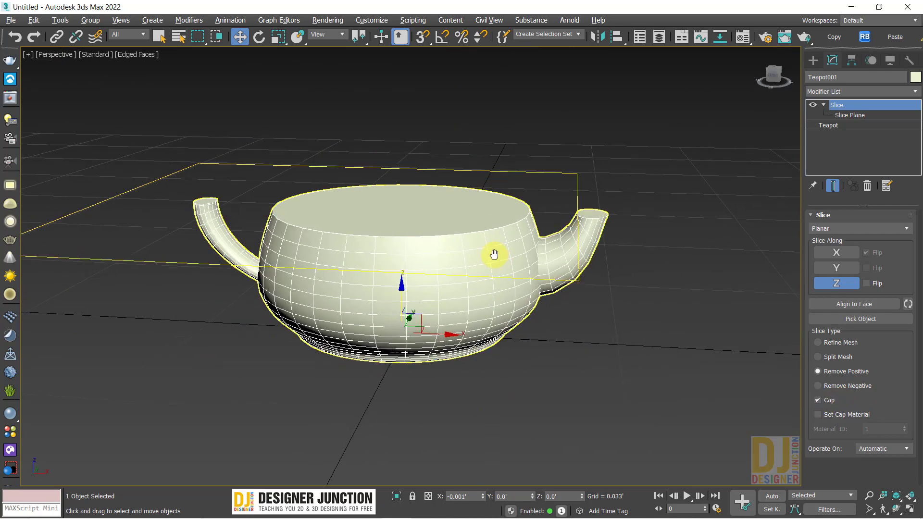
left_click(820, 400)
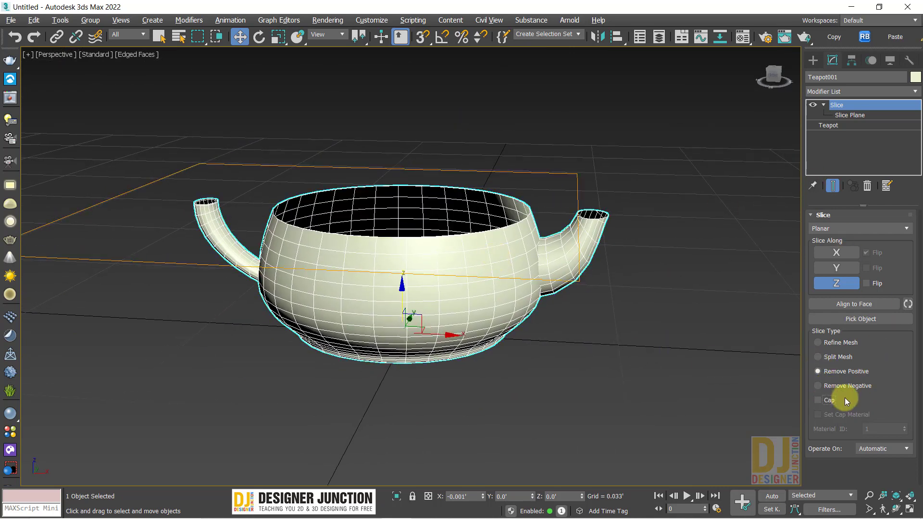
Enable and disable Cap on the Z slice to compare the closed and open cuts, leaving it disabled.
left_click(827, 401)
left_click(826, 401)
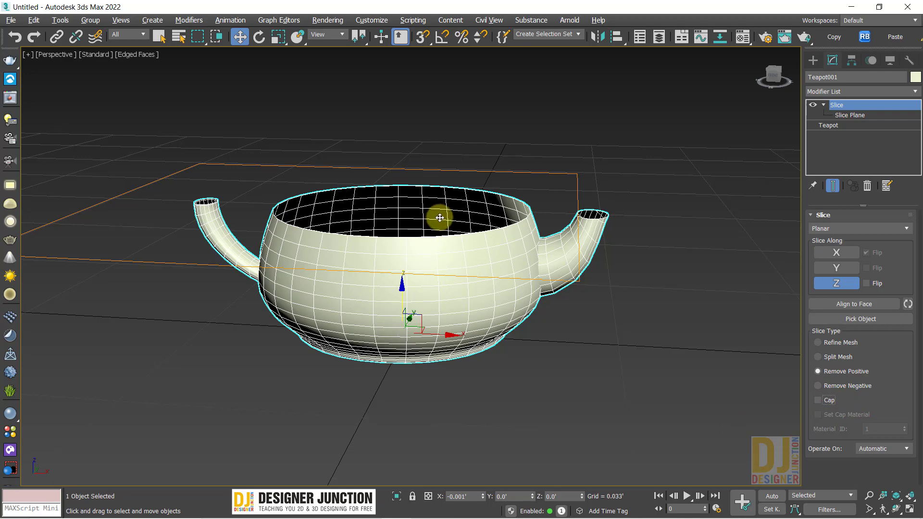
middle_click_drag(440, 218, 500, 274, "alt")
left_click(827, 400)
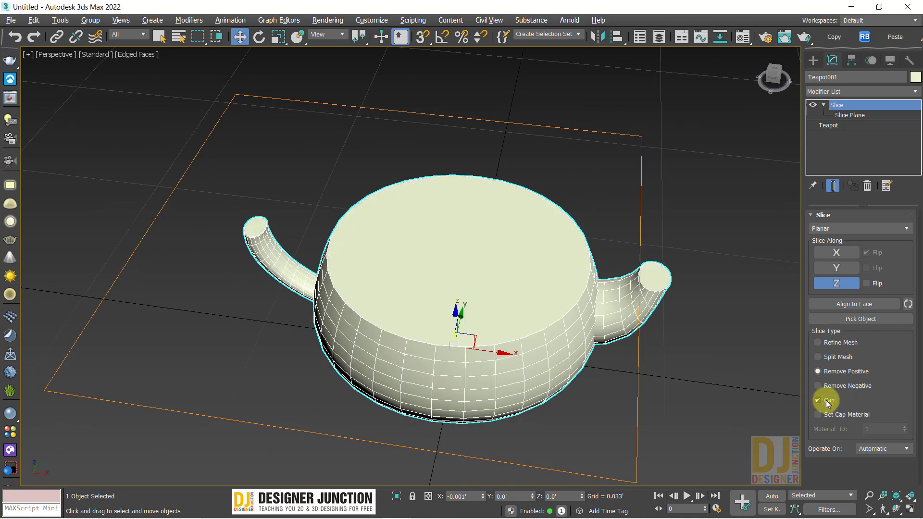
left_click(828, 400)
Slice the teapot along Y in addition to Z, and enable Cap to examine the cut from several sides.
scroll(577, 320, "up", 3)
left_click(832, 267)
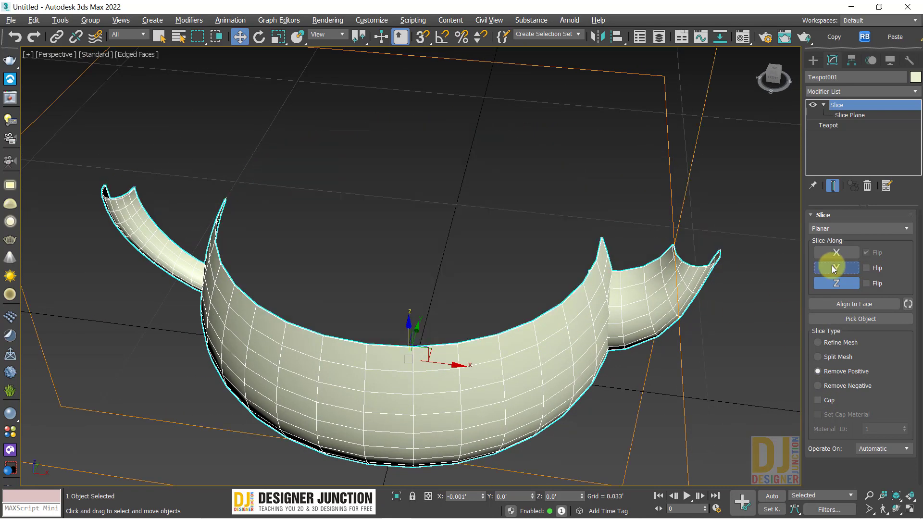
left_click(832, 267)
left_click(832, 268)
middle_click_drag(565, 306, 481, 272, "alt")
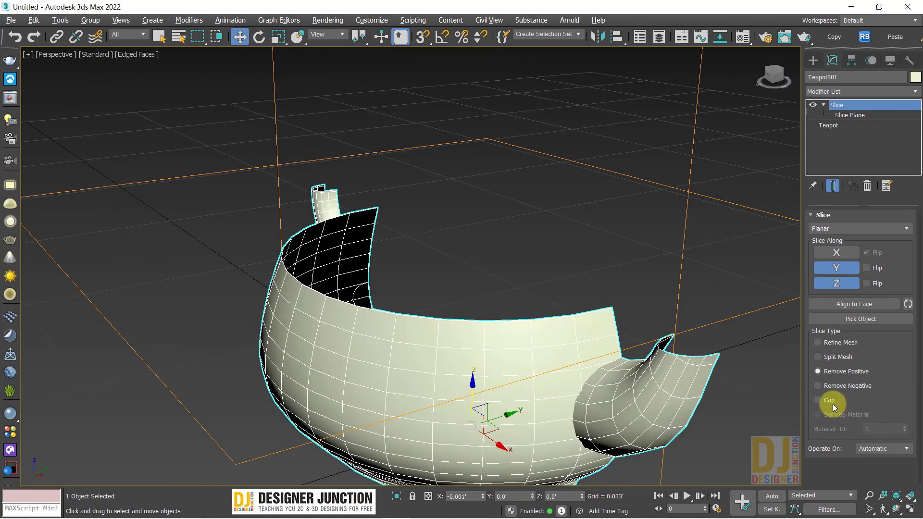
middle_click_drag(788, 392, 397, 379, "alt")
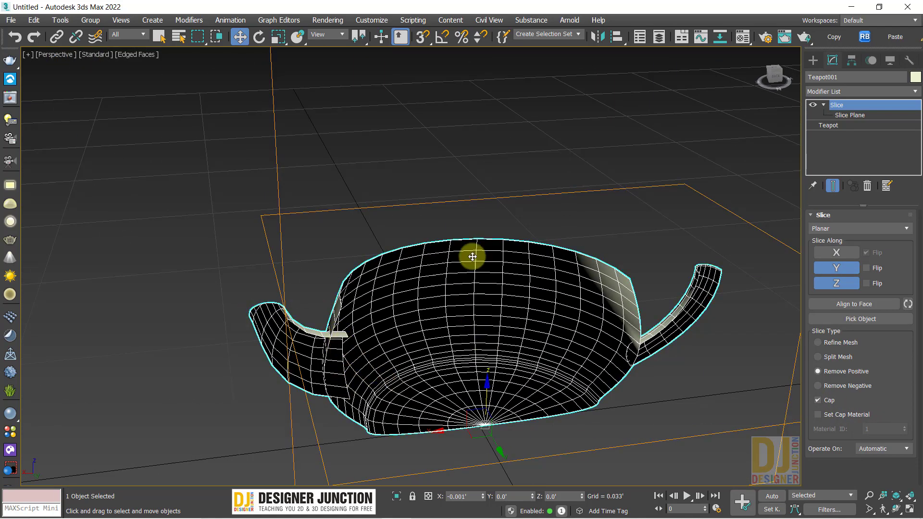
middle_click_drag(510, 327, 375, 308, "alt")
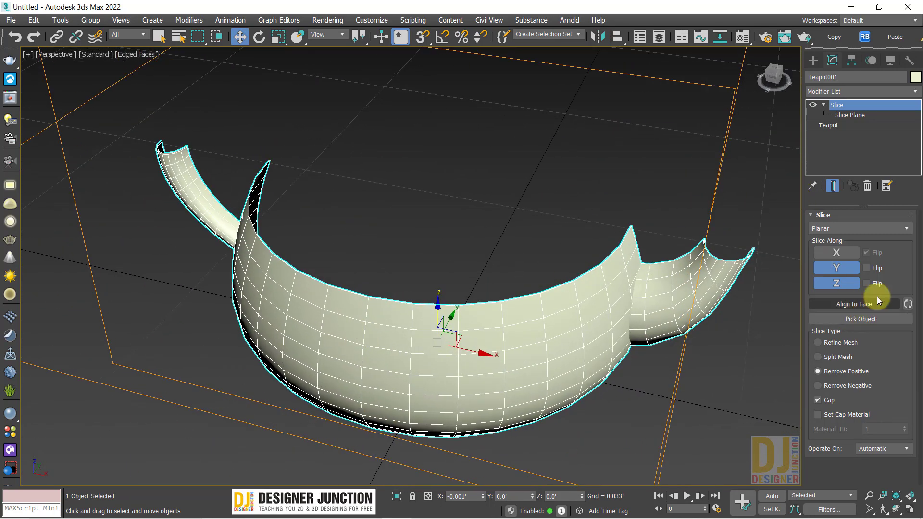
Try Remove Negative and Split Mesh, turn off the Y slice, and compare Remove Negative with Remove Positive, keeping Remove Positive.
left_click(837, 385)
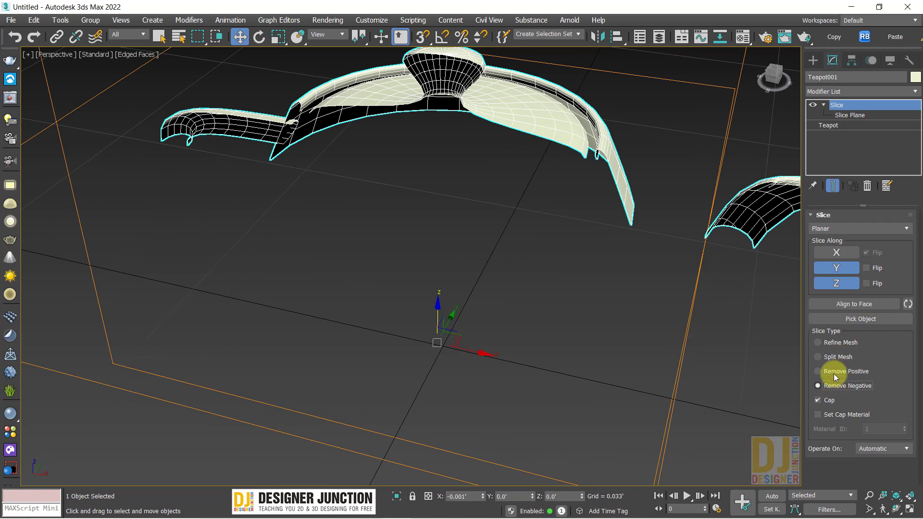
left_click(820, 356)
left_click(845, 268)
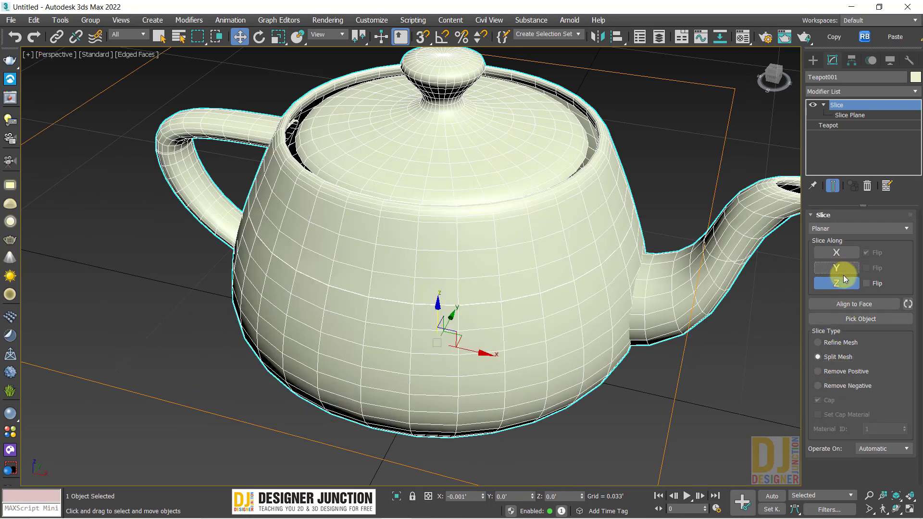
left_click(837, 385)
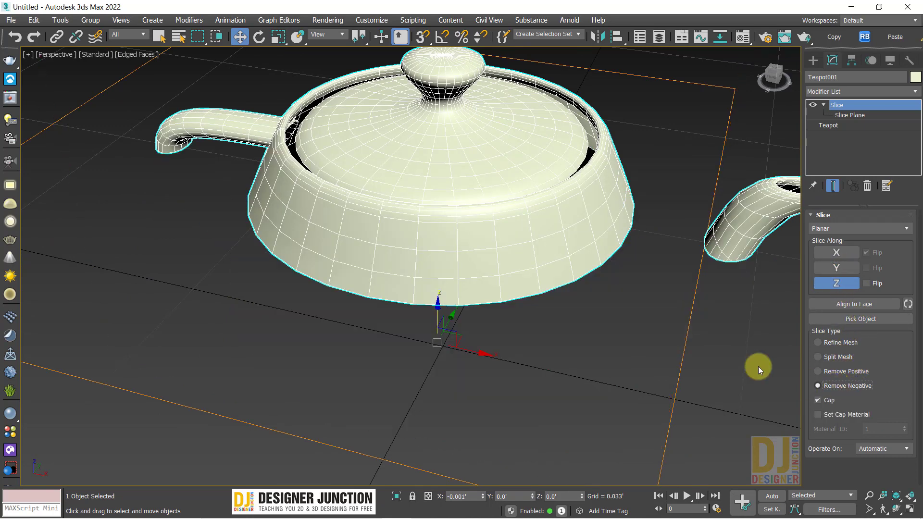
left_click(838, 371)
middle_click_drag(476, 293, 630, 270, "alt")
Raise the slice plane along Z to about 0.023' at Slice Plane level.
left_click(823, 105)
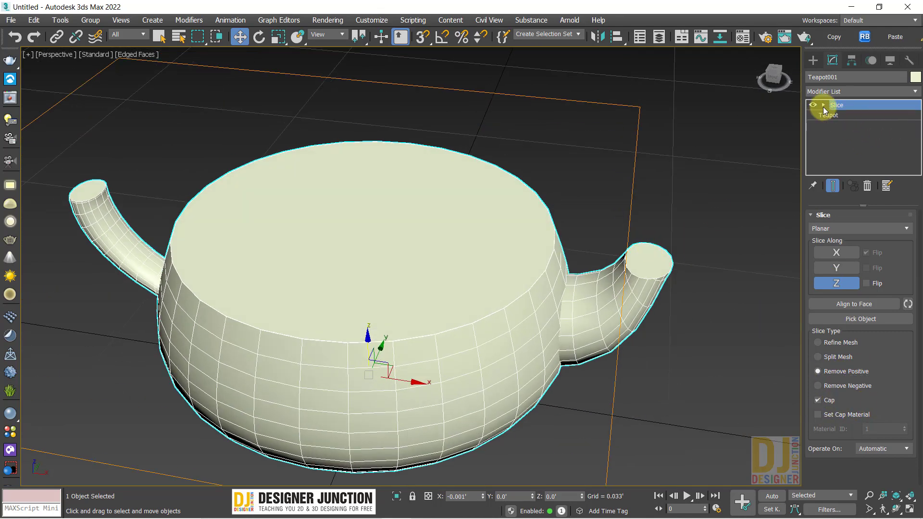
scroll(506, 248, "down", 3)
middle_click_drag(374, 230, 380, 218, "alt")
key("1")
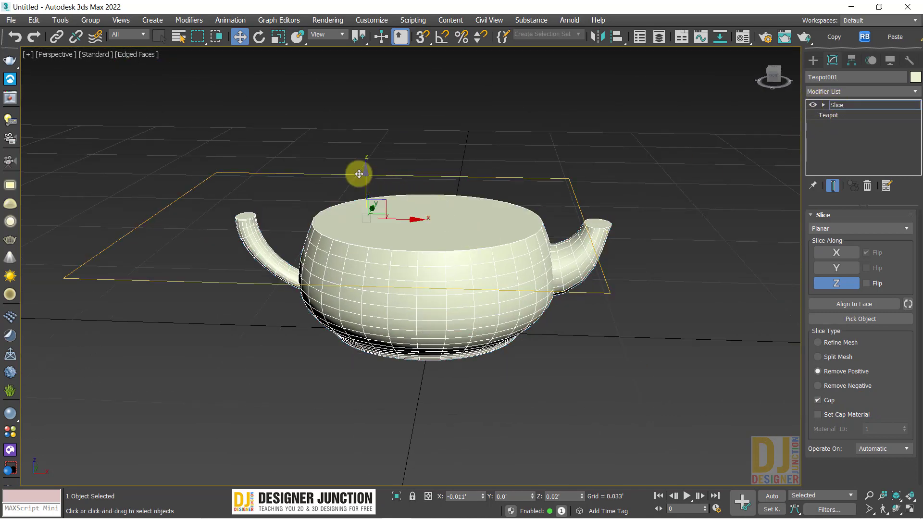
left_click_drag(366, 163, 388, 159)
middle_click_drag(387, 158, 360, 181, "alt")
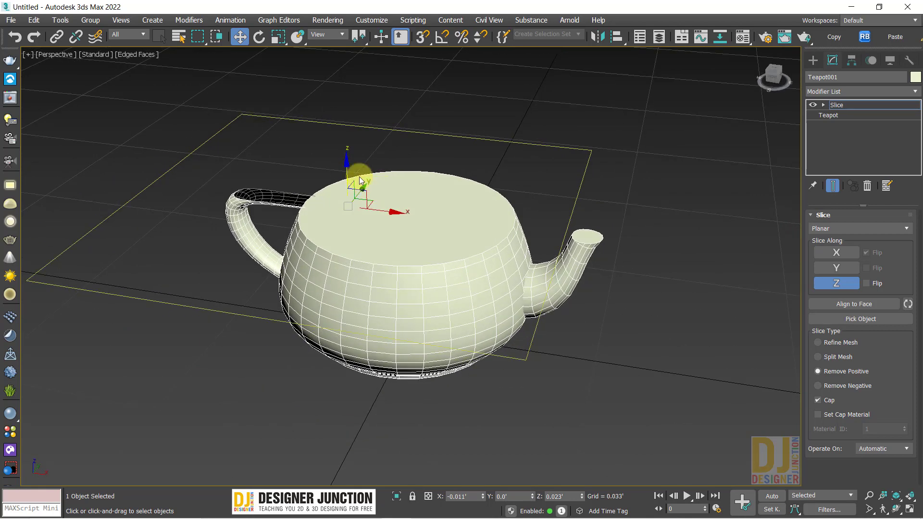
Lower the slice plane to about 0.022' so it cuts through the handle's upper bend, and return to Slice level.
scroll(362, 183, "up", 3)
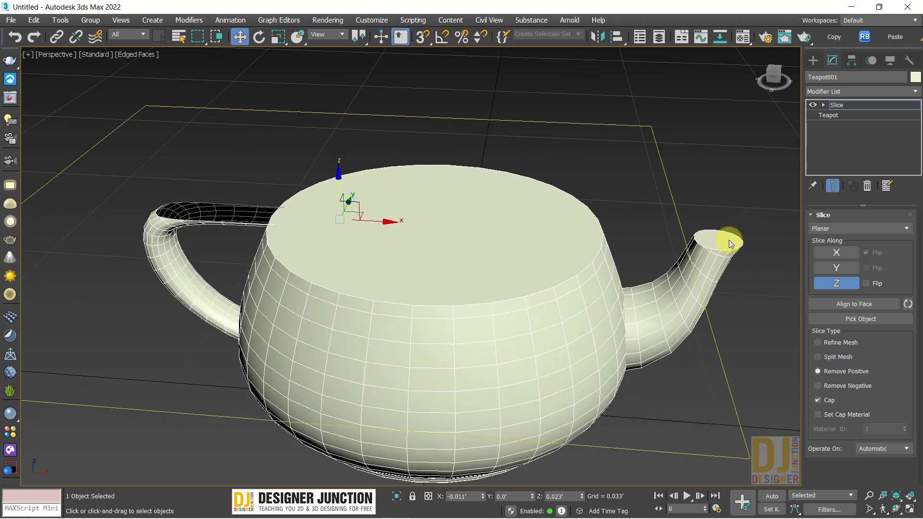
left_click_drag(340, 176, 338, 184)
middle_click_drag(394, 229, 382, 226, "alt")
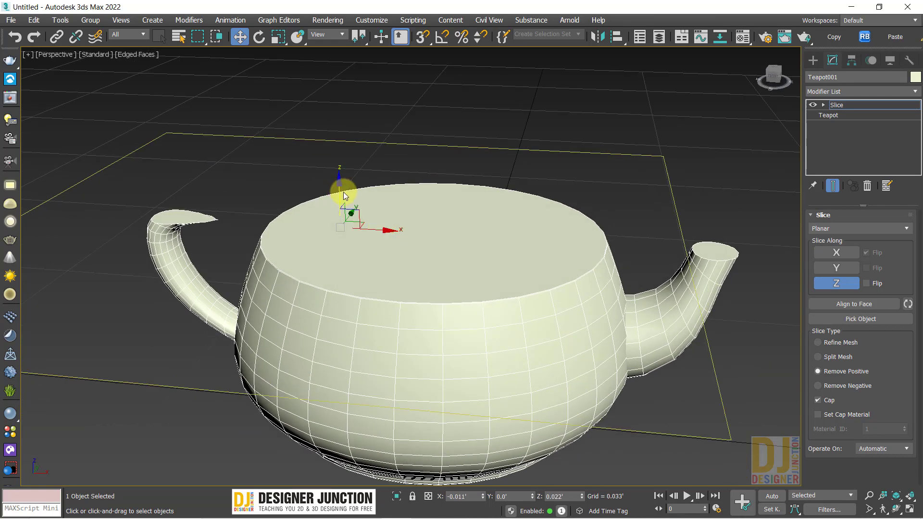
mouse_move(343, 192)
left_mouse_down()
mouse_move(336, 200)
mouse_move(346, 190)
left_mouse_up()
middle_click_drag(346, 190, 402, 212, "alt")
scroll(404, 211, "down", 3)
left_click(836, 106)
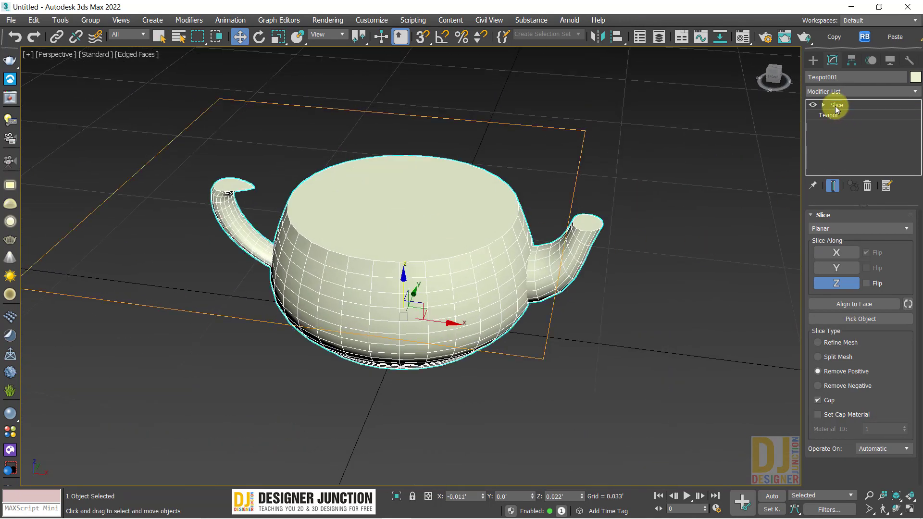
middle_click_drag(439, 233, 399, 230, "alt")
middle_click_drag(400, 230, 382, 210)
scroll(468, 221, "up", 3)
middle_click_drag(382, 211, 395, 204)
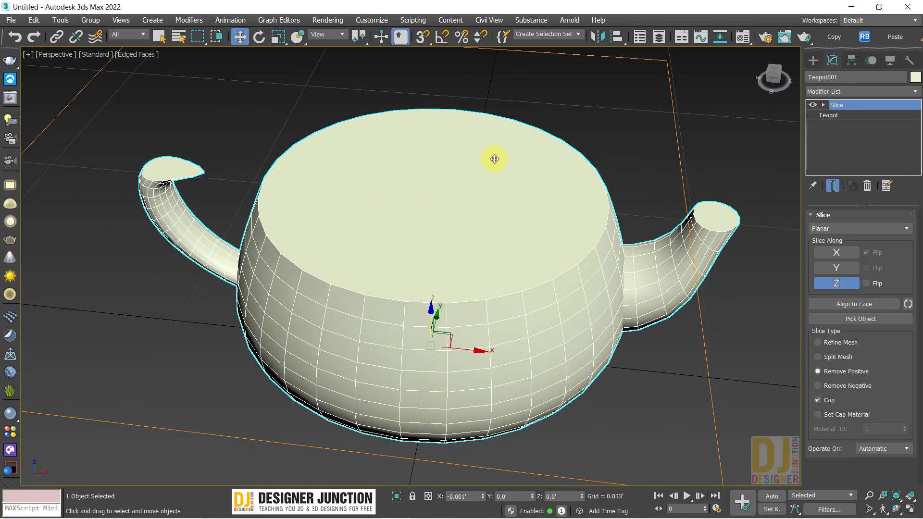
scroll(388, 241, "down", 2)
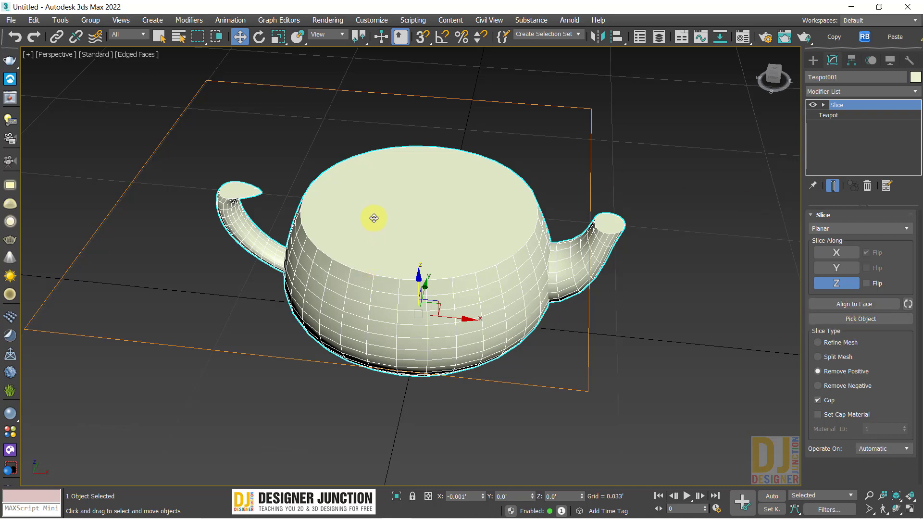
Deselect the sliced teapot.
left_click(832, 318)
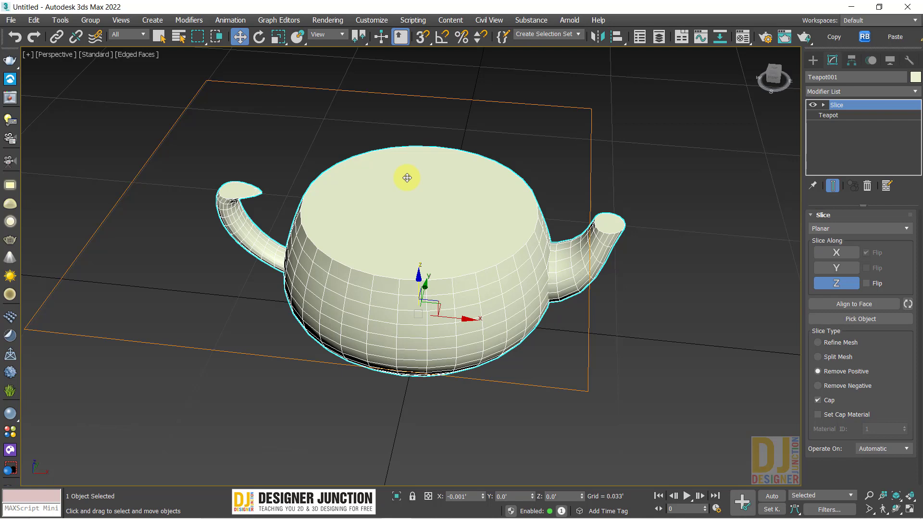
left_click(686, 319)
middle_click_drag(375, 200, 383, 222, "alt")
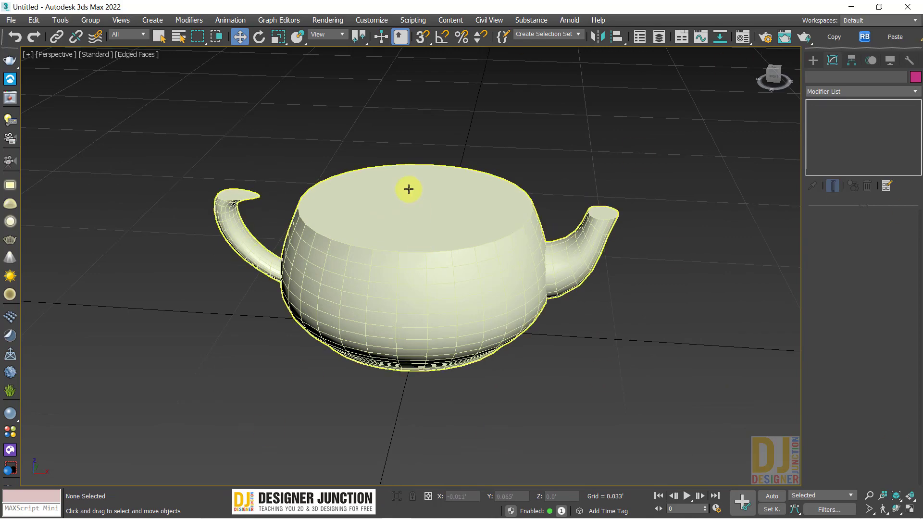